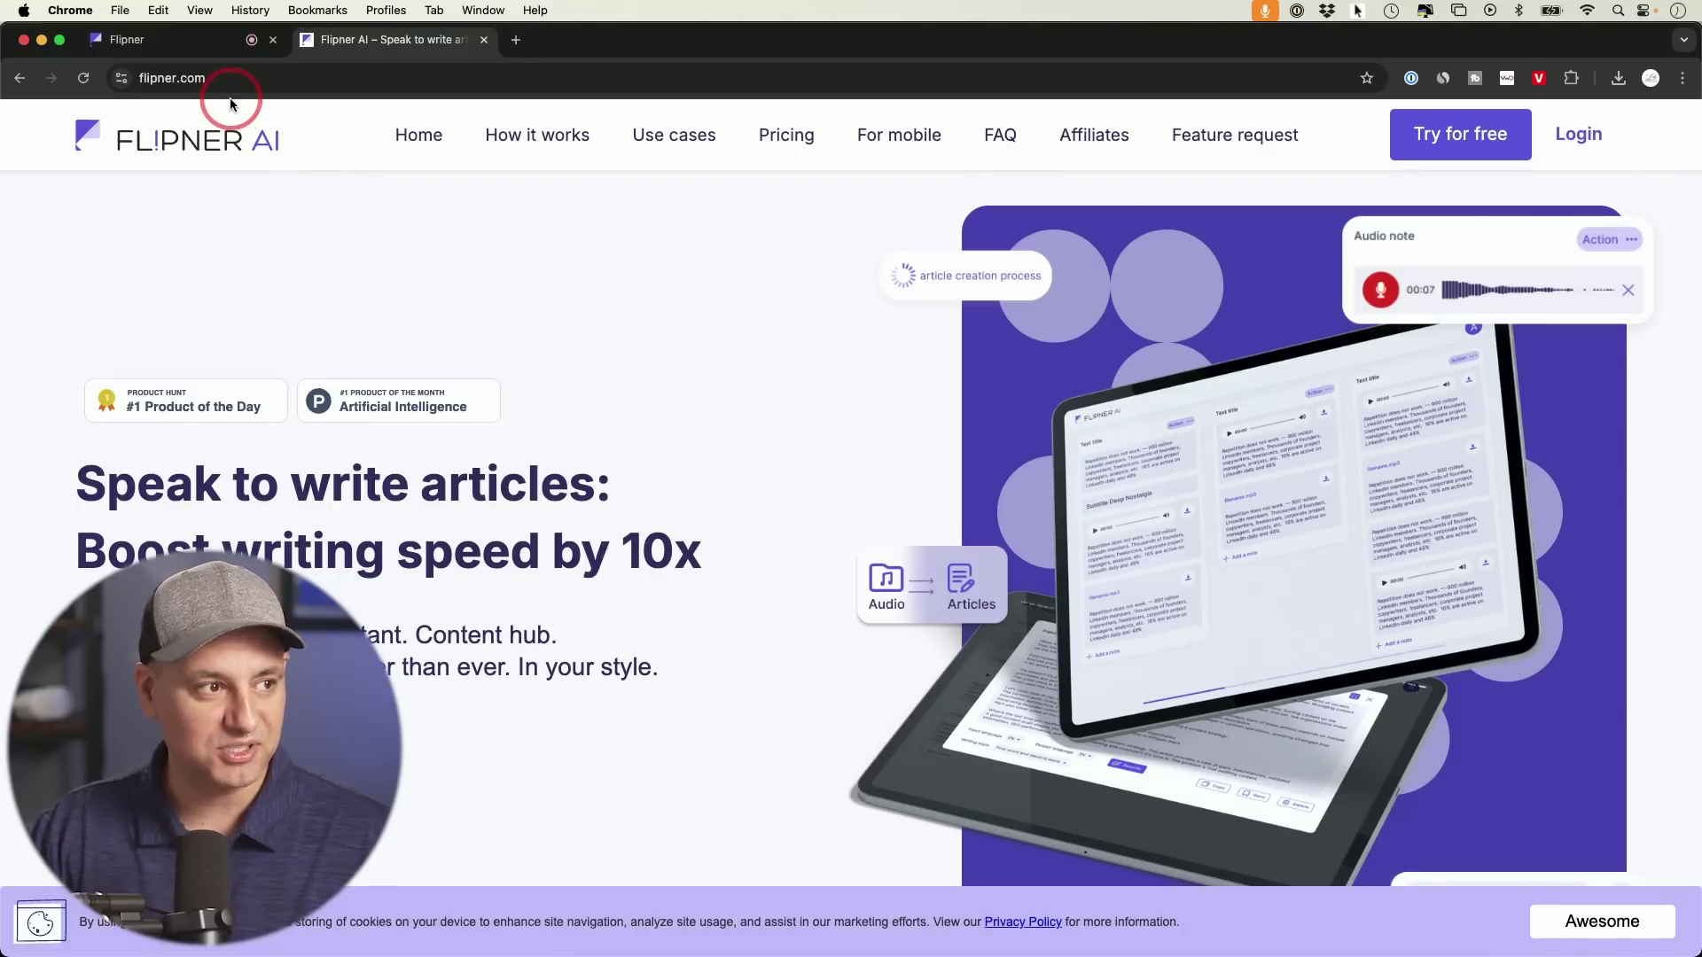
Add a new English, Simple & Clear text column to the Flipner AI board
click(133, 39)
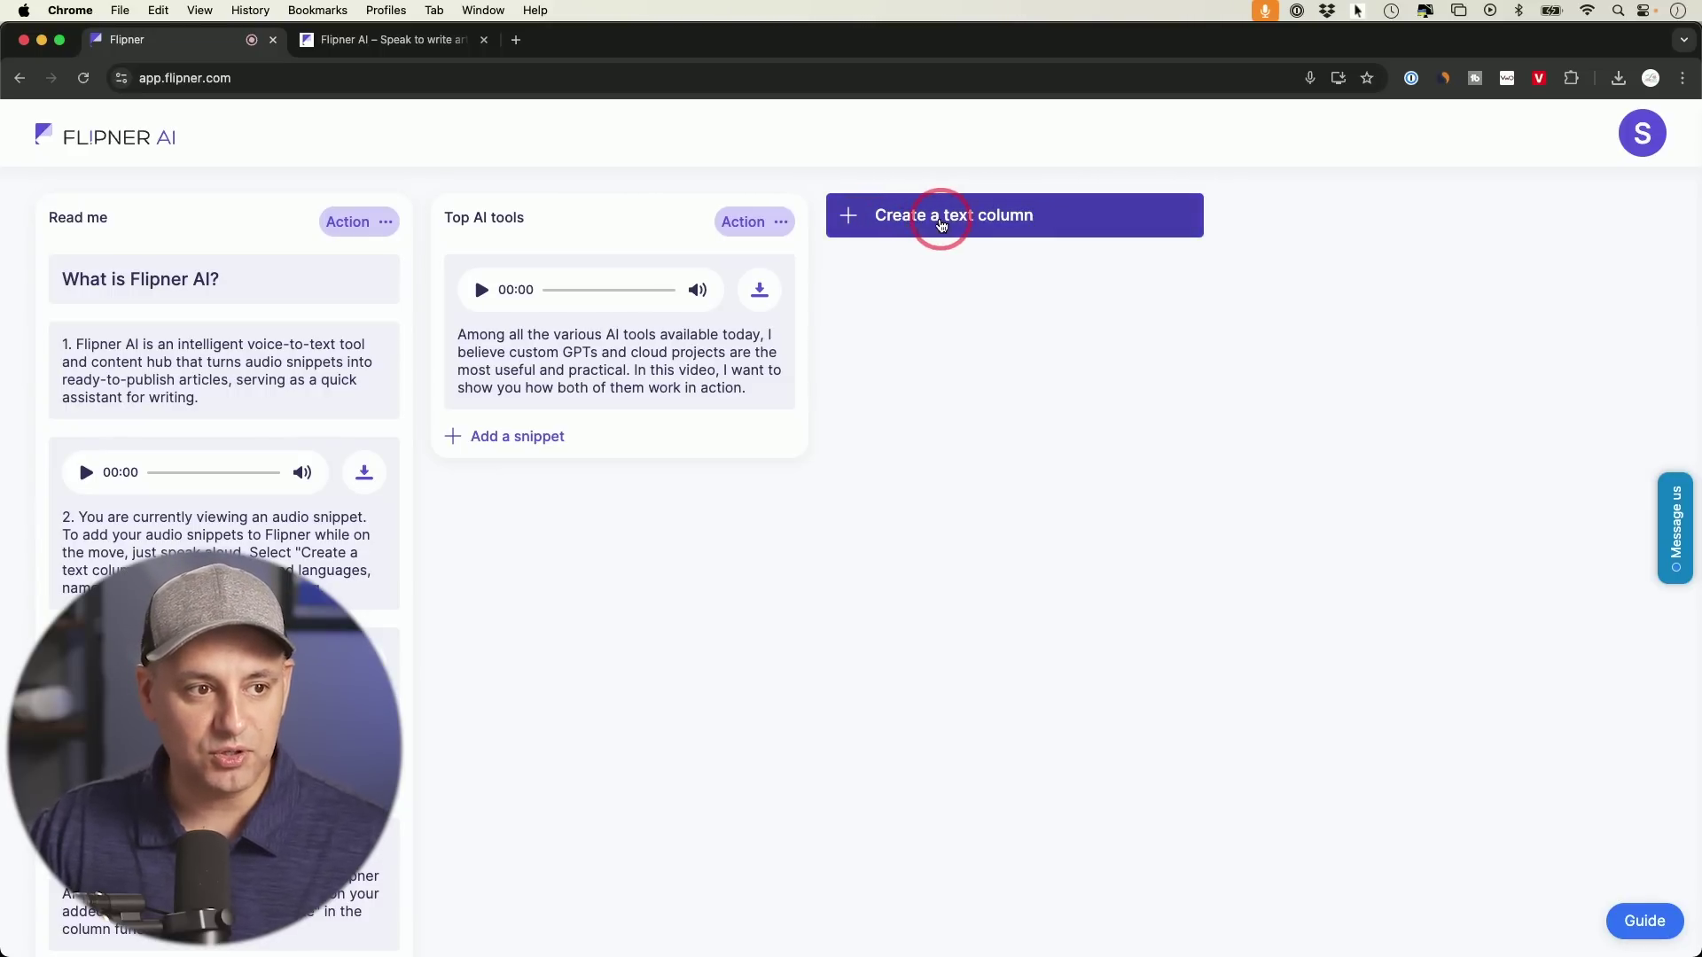
click(941, 222)
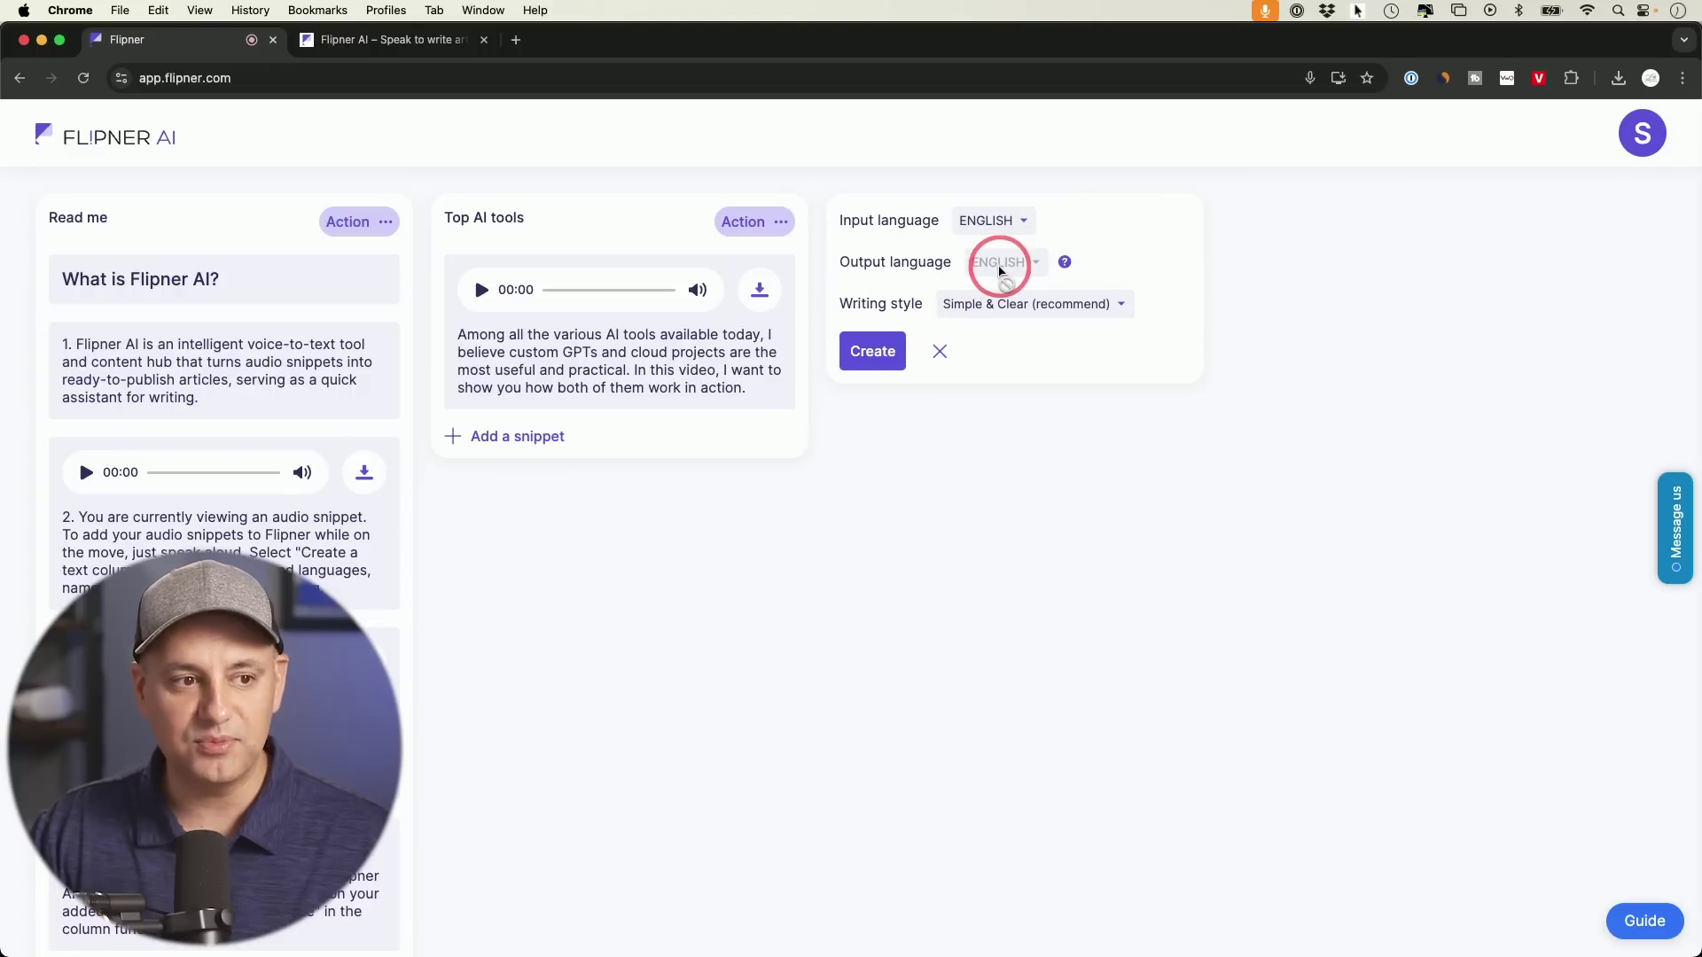
click(868, 352)
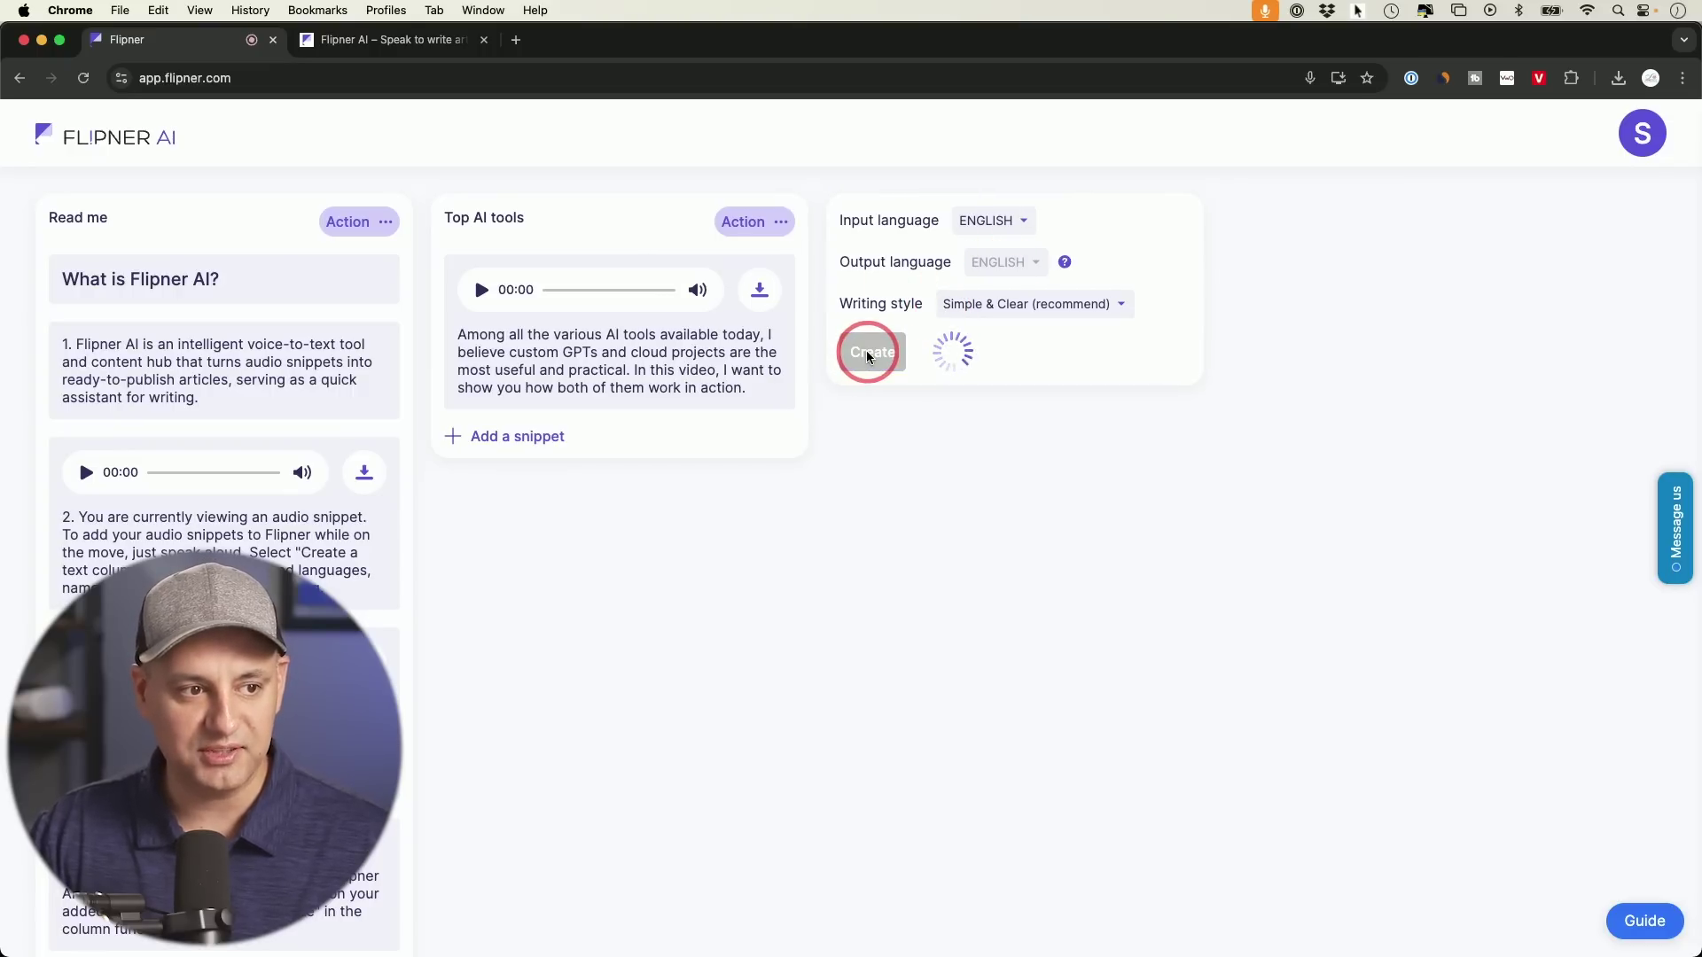
Try a live audio snippet in the new column, cancel it, then view Top AI tools' snippet types
click(903, 265)
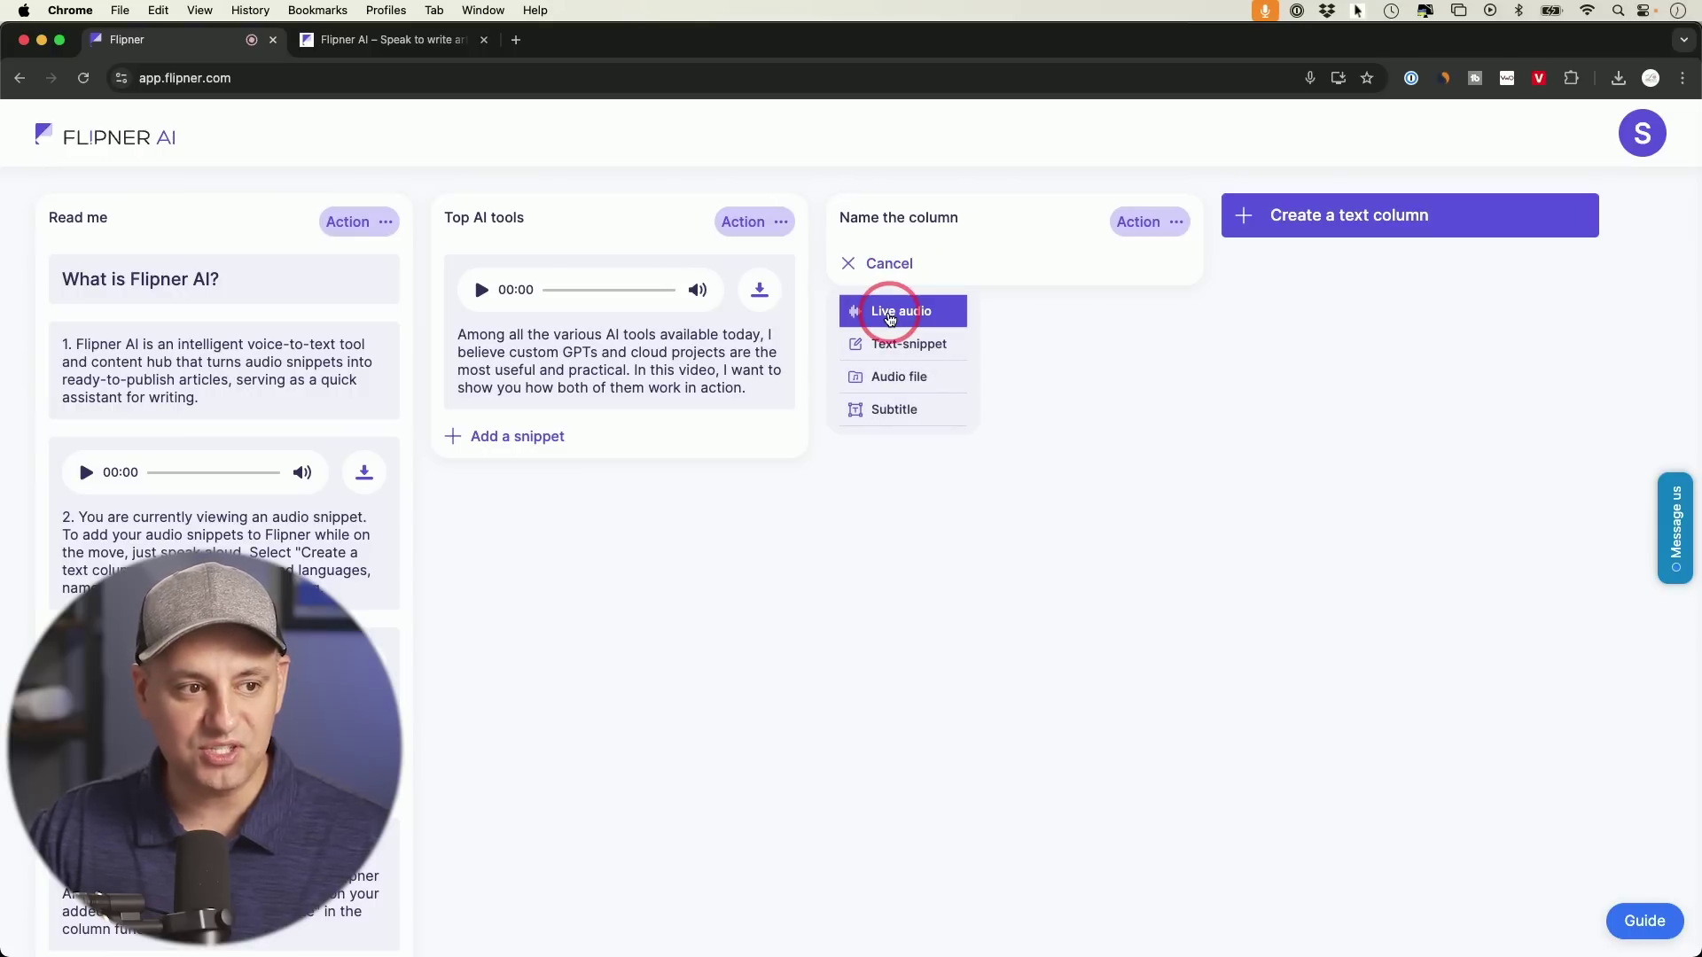
click(892, 312)
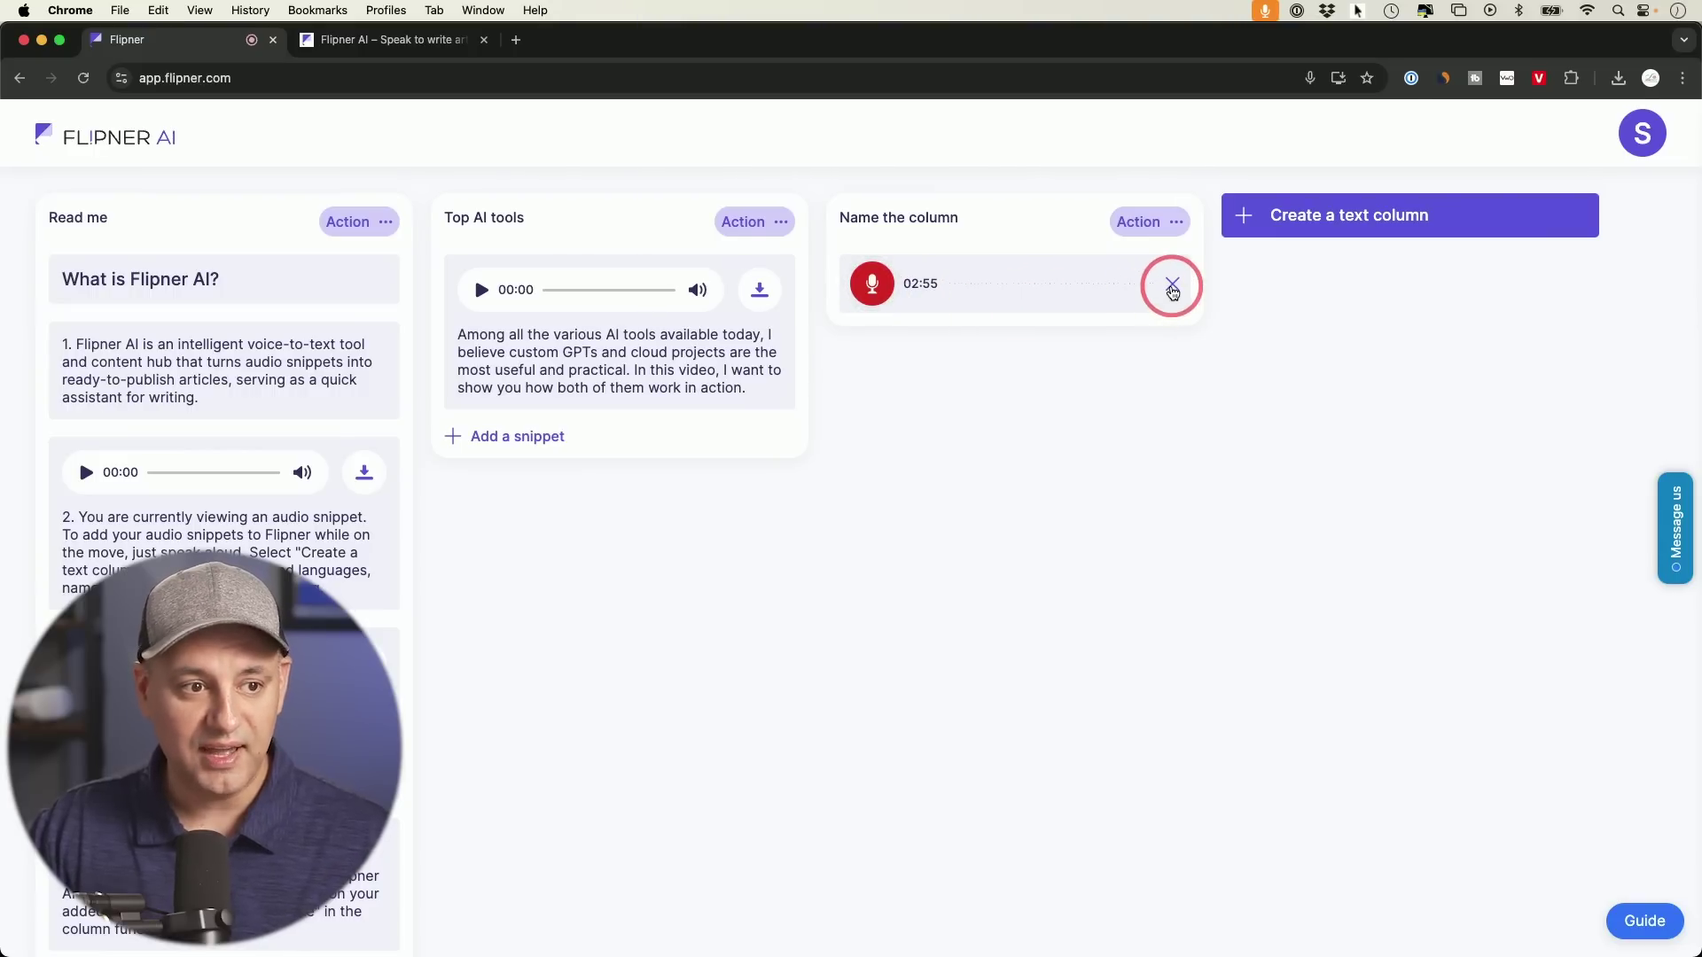
click(1172, 283)
mouse_move(580, 404)
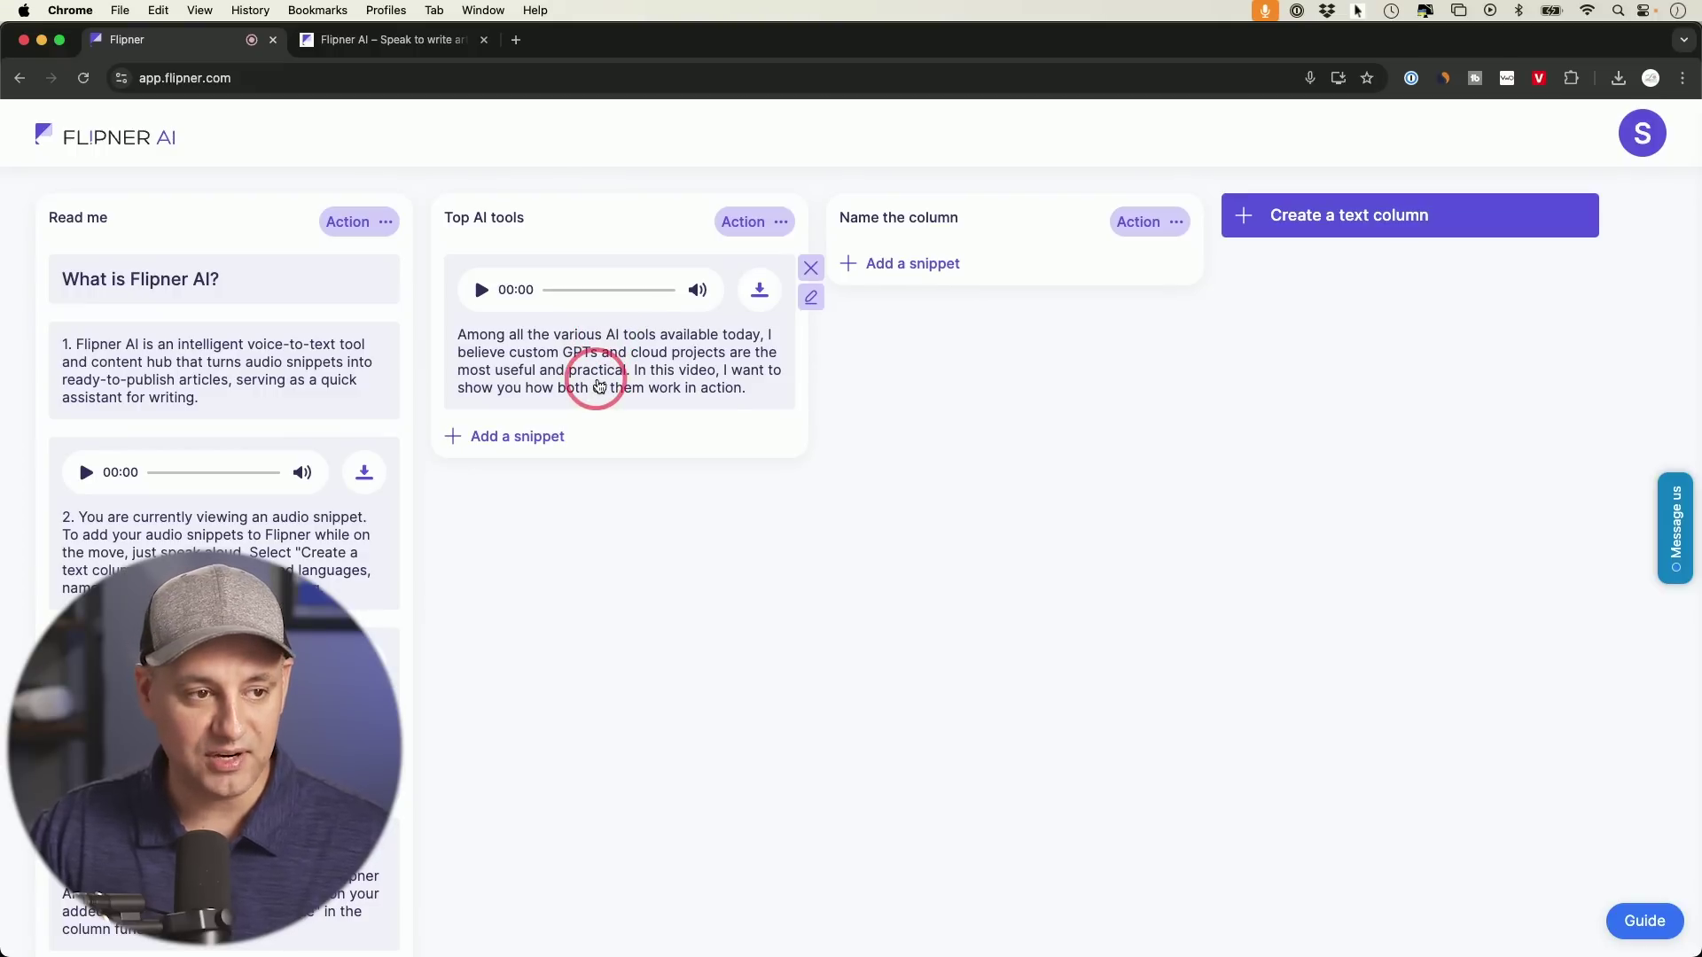
click(516, 436)
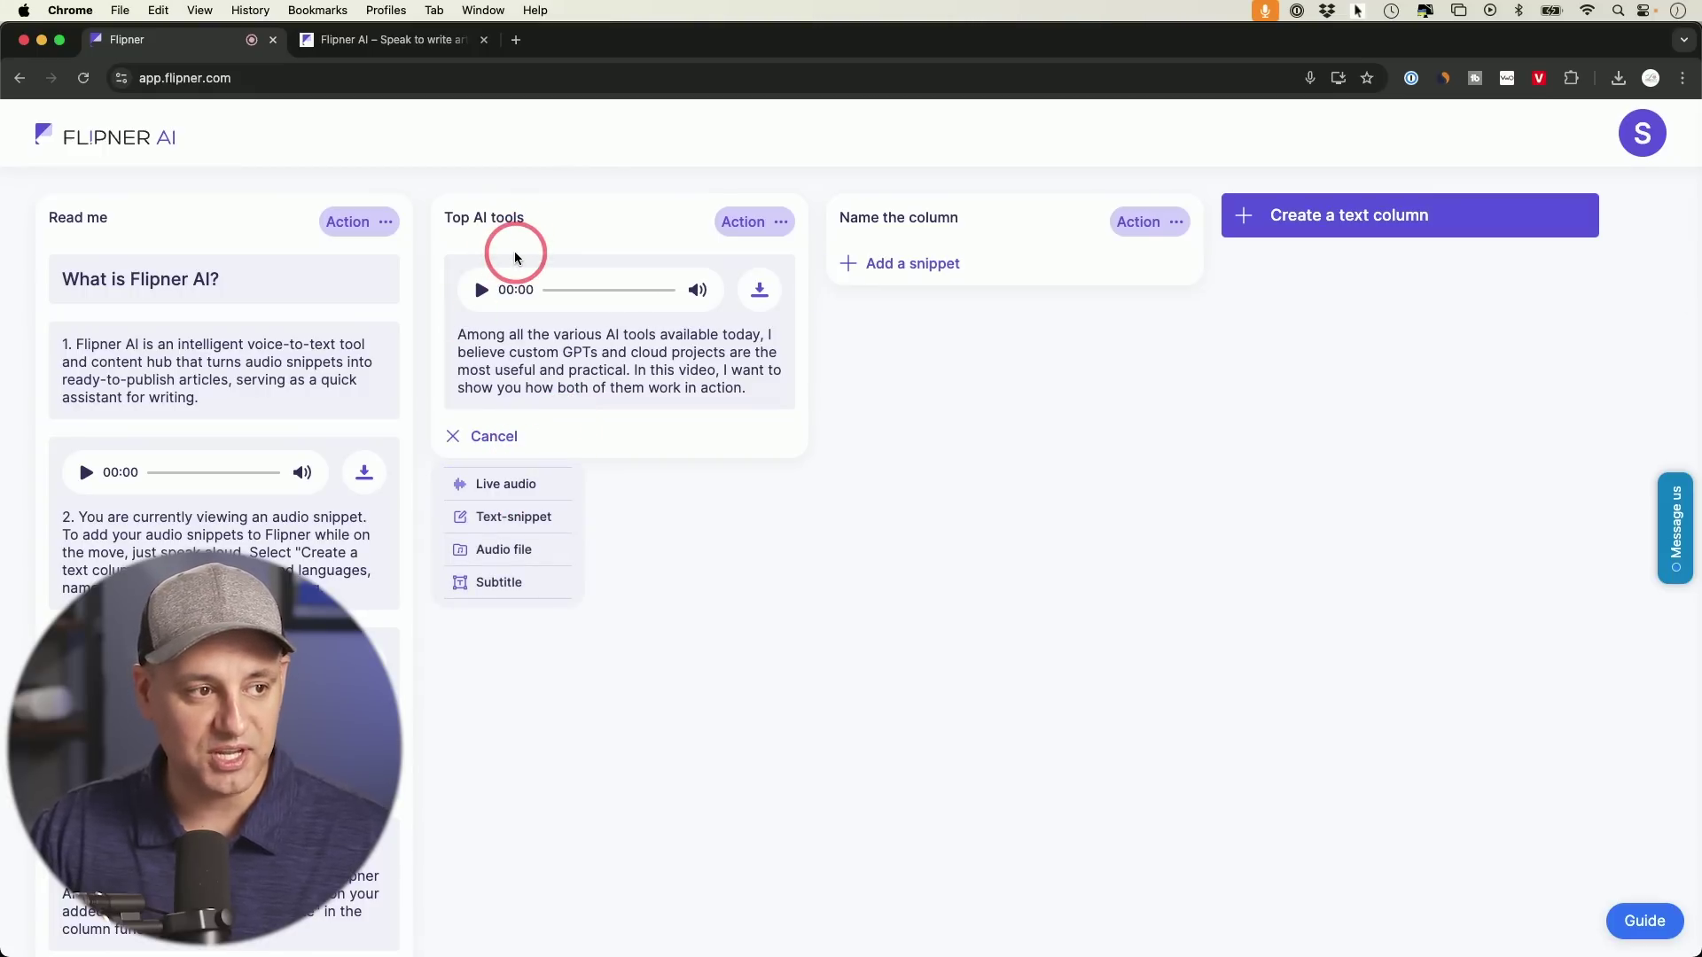
click(505, 518)
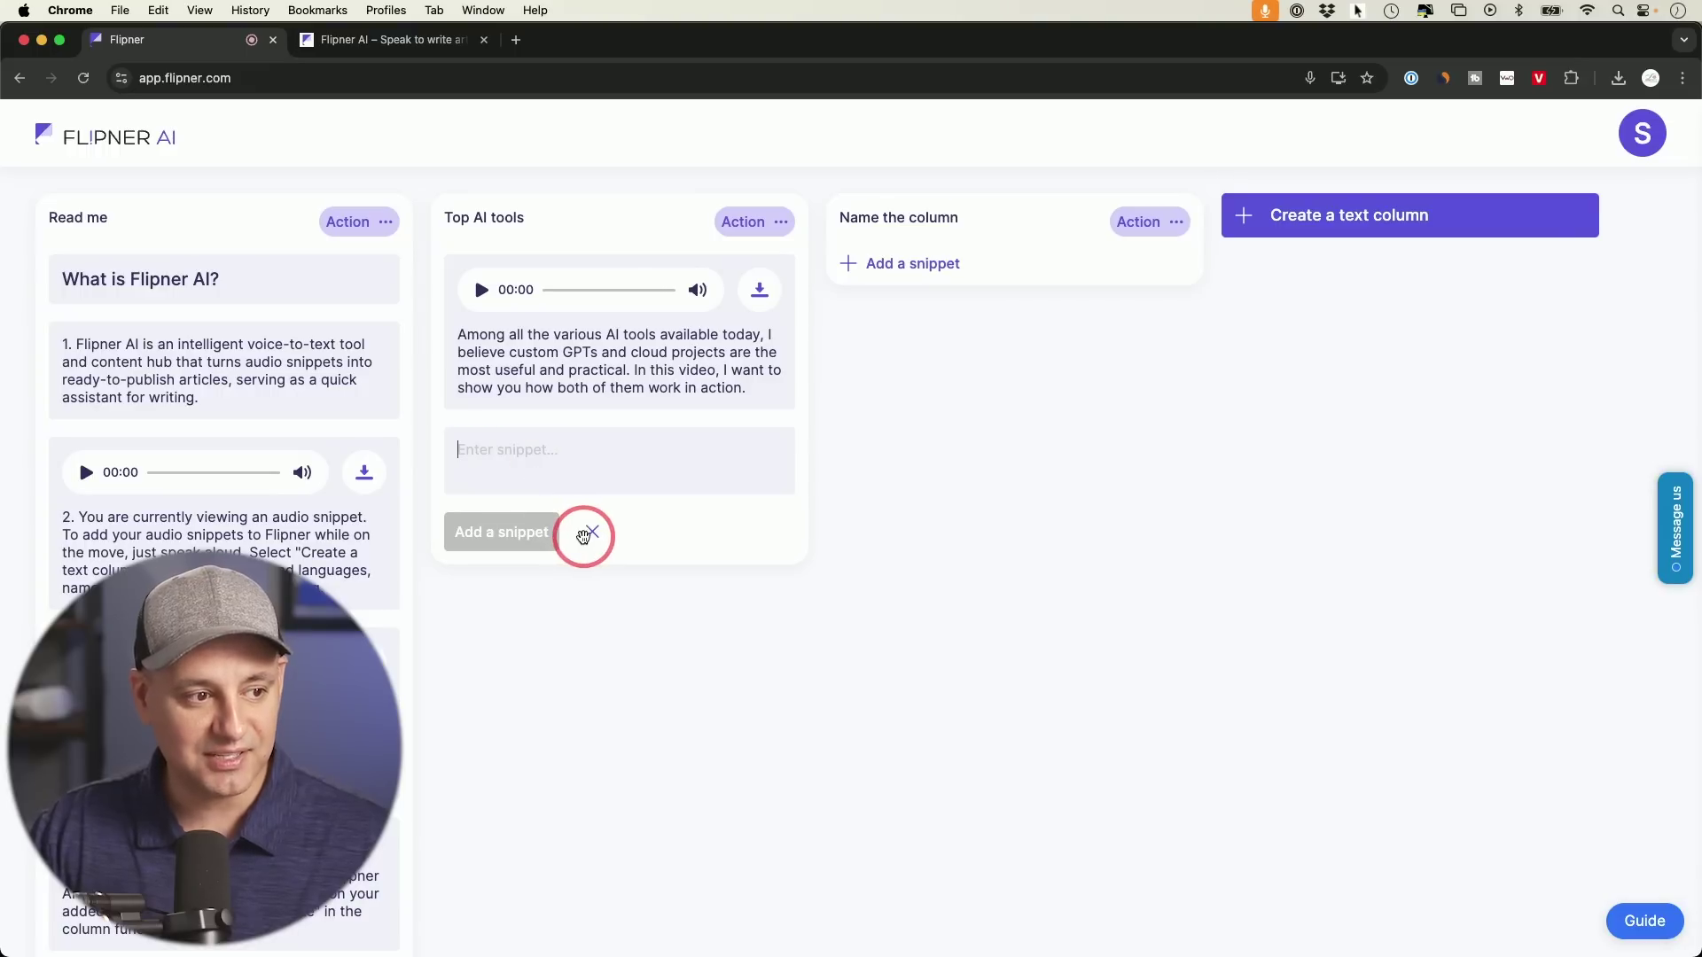
click(586, 534)
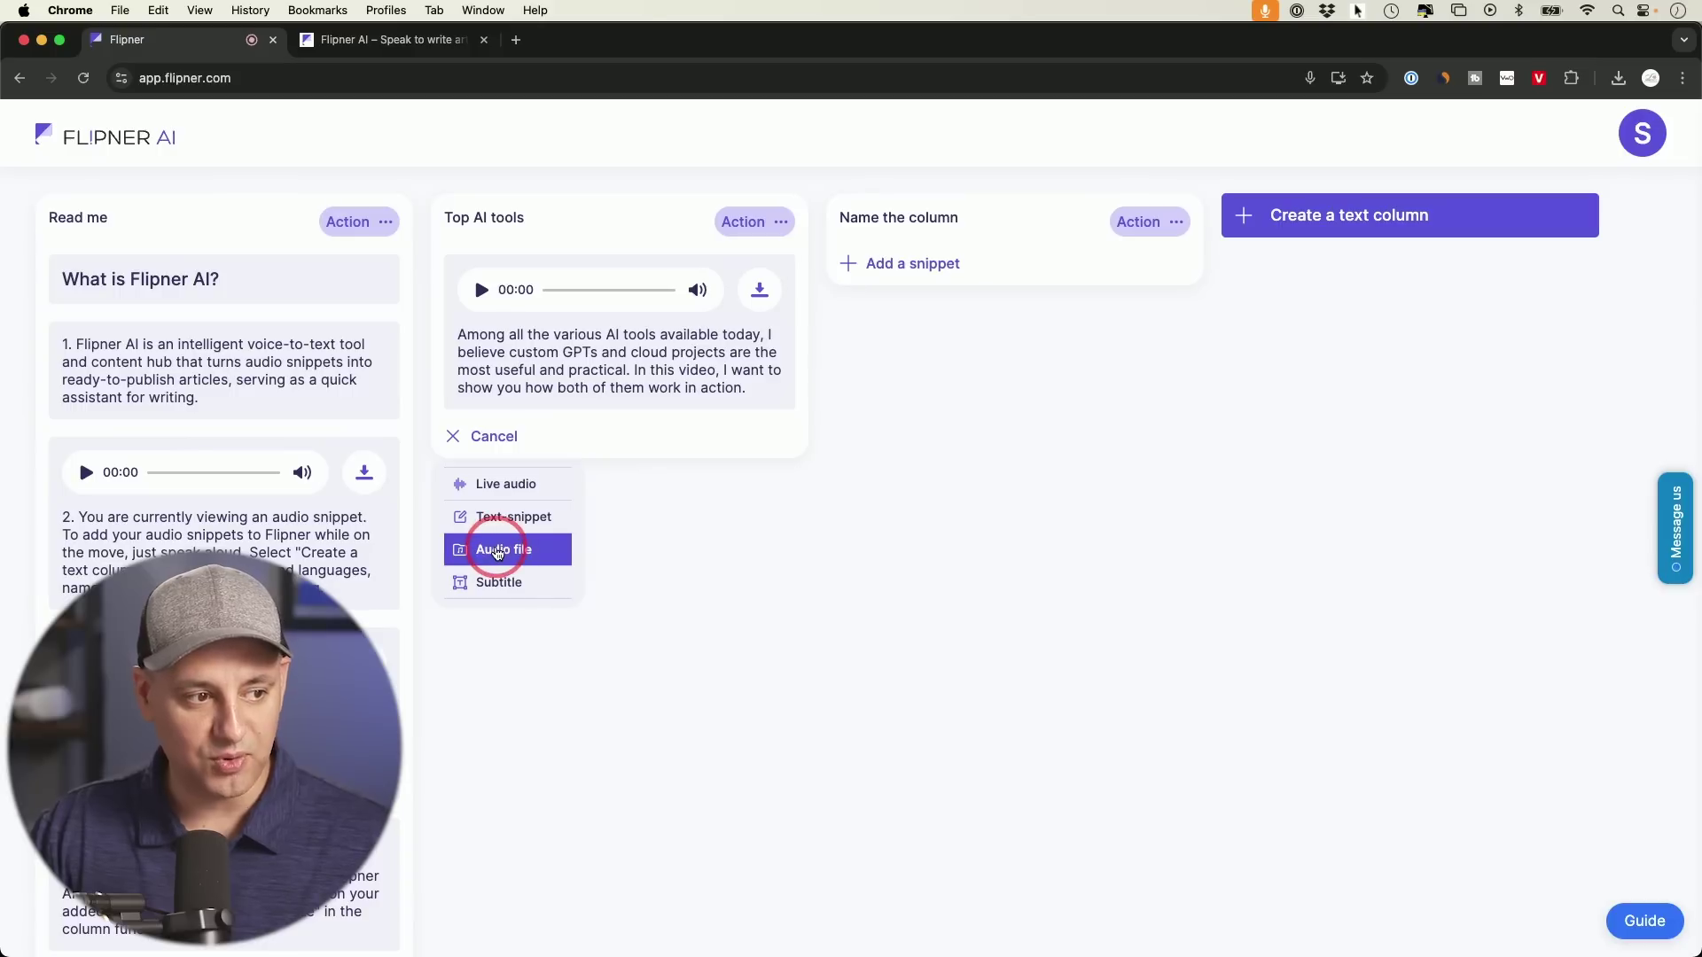
click(493, 583)
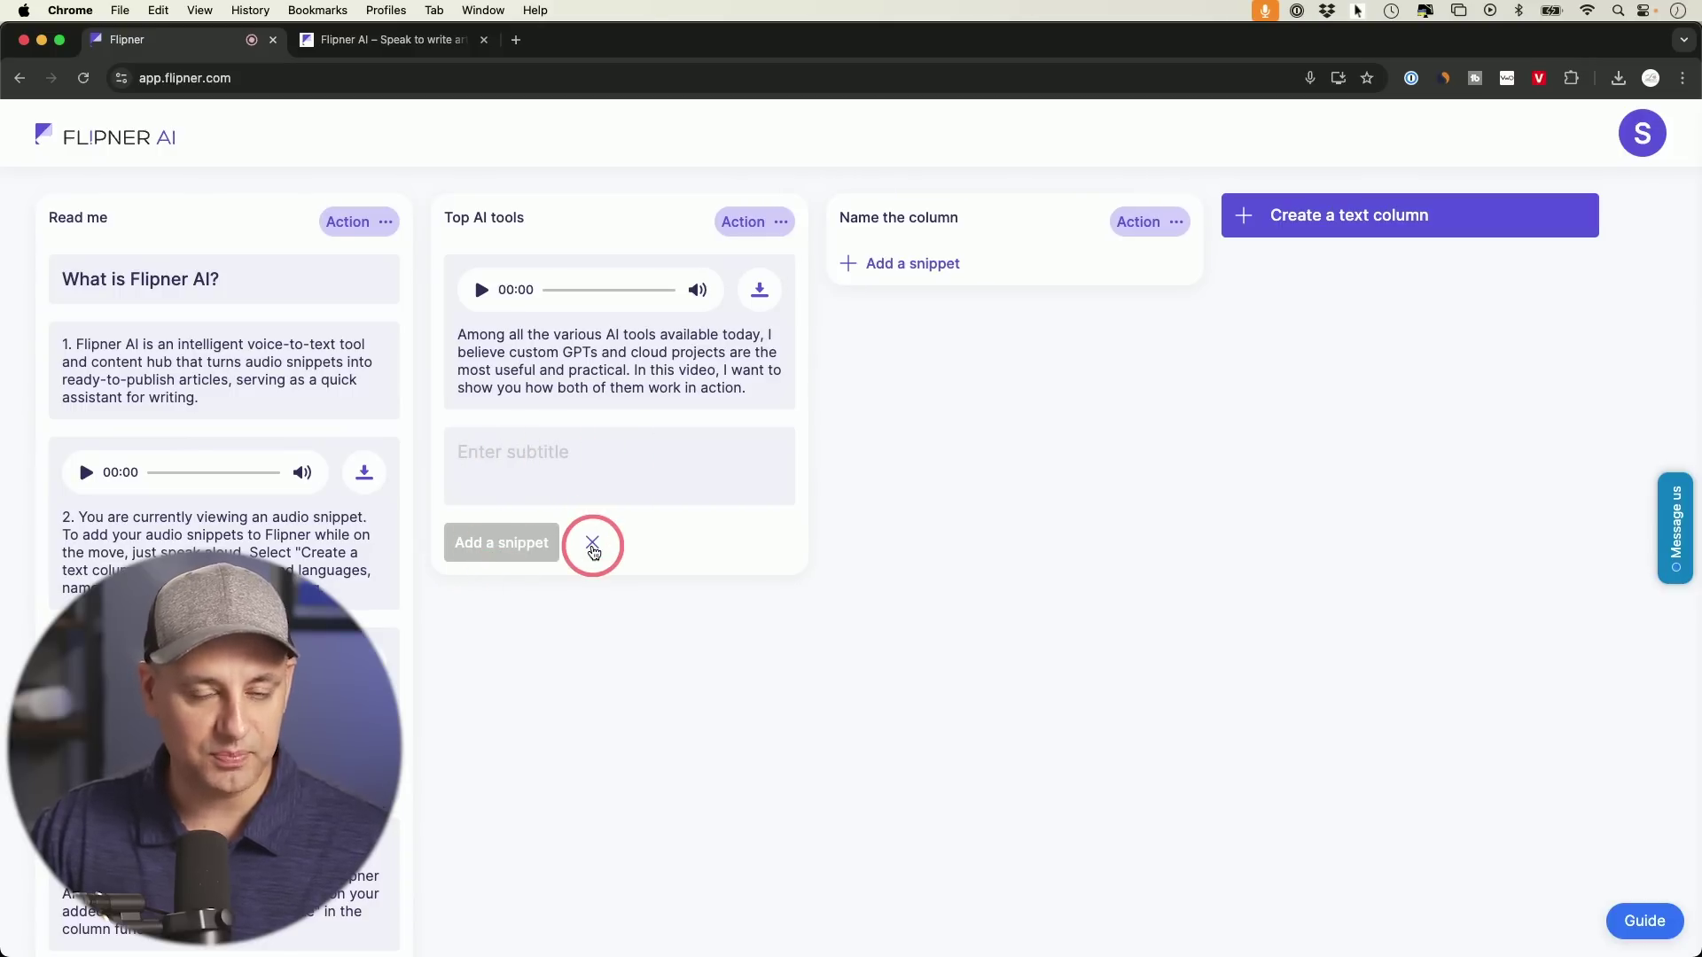
click(593, 545)
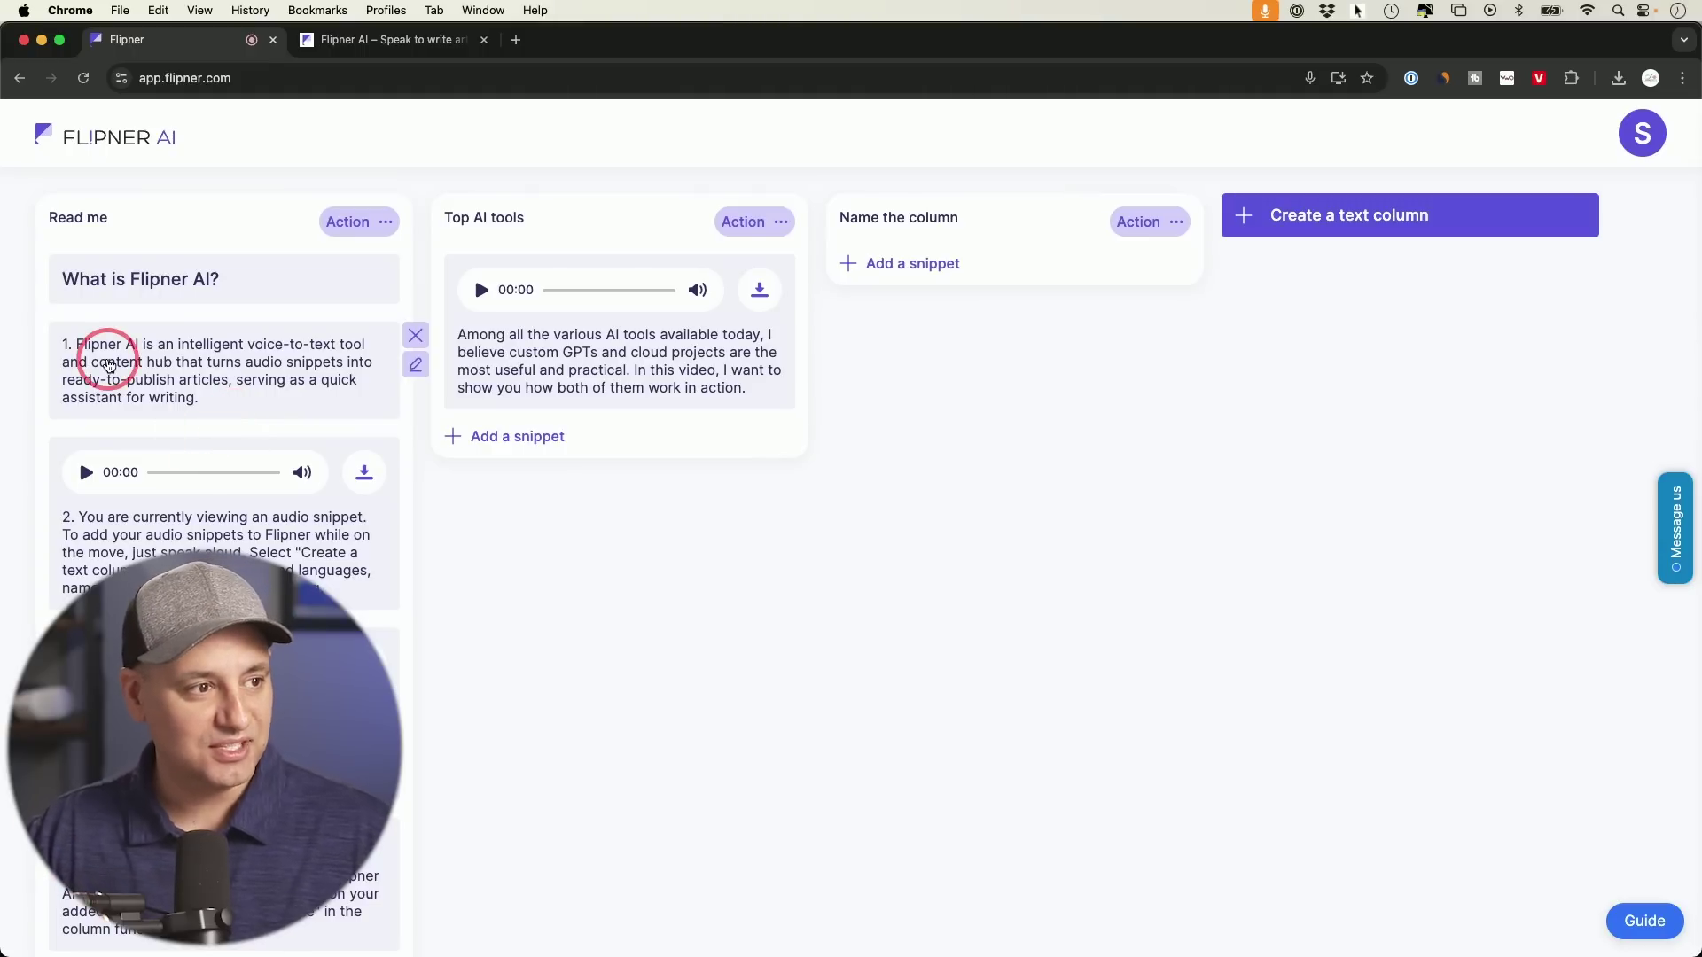
Summarize the Read me snippets into a Simple & Clear article and select its text
click(382, 226)
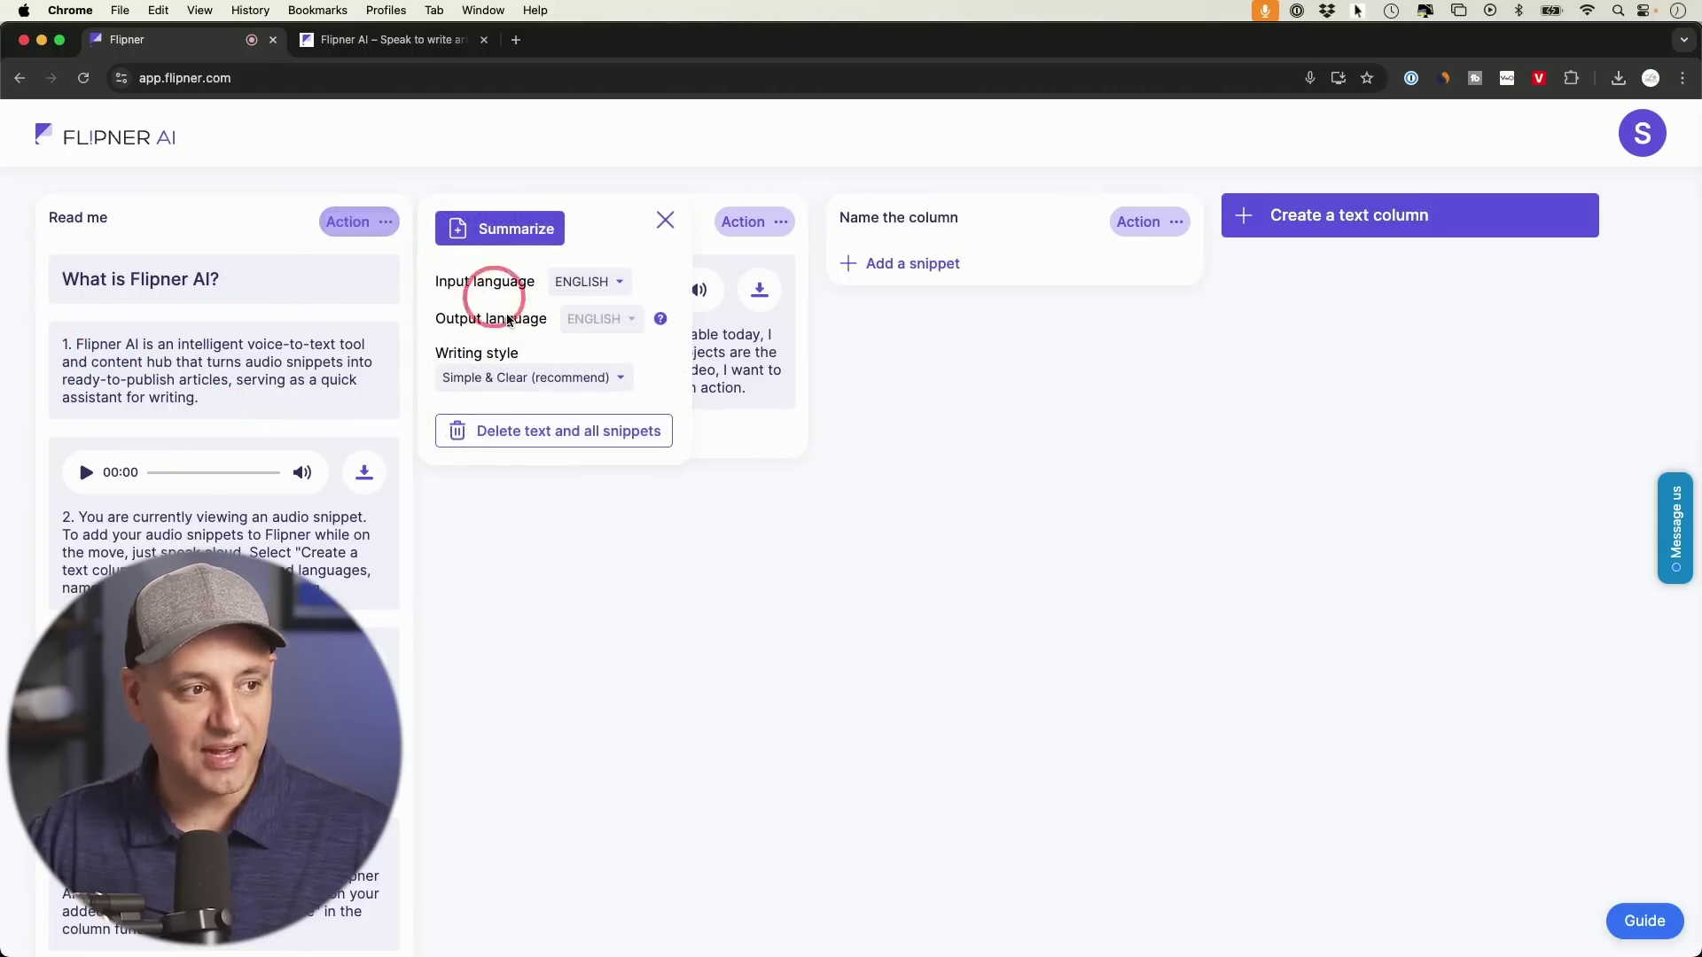
click(500, 379)
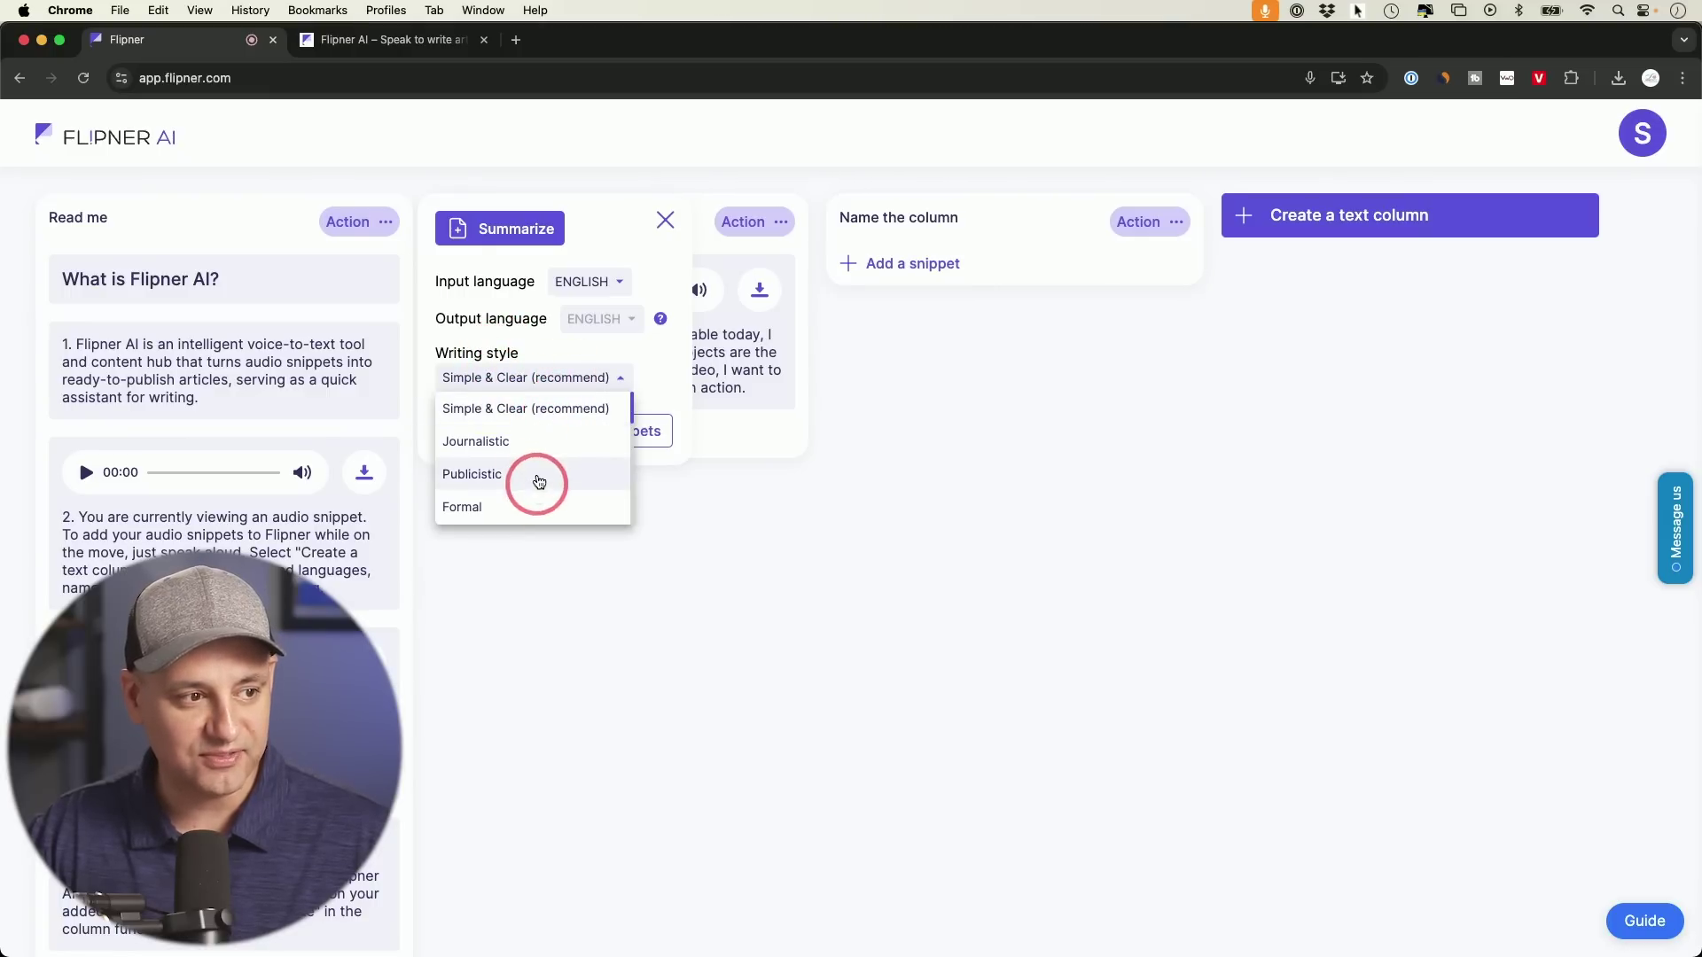
click(532, 378)
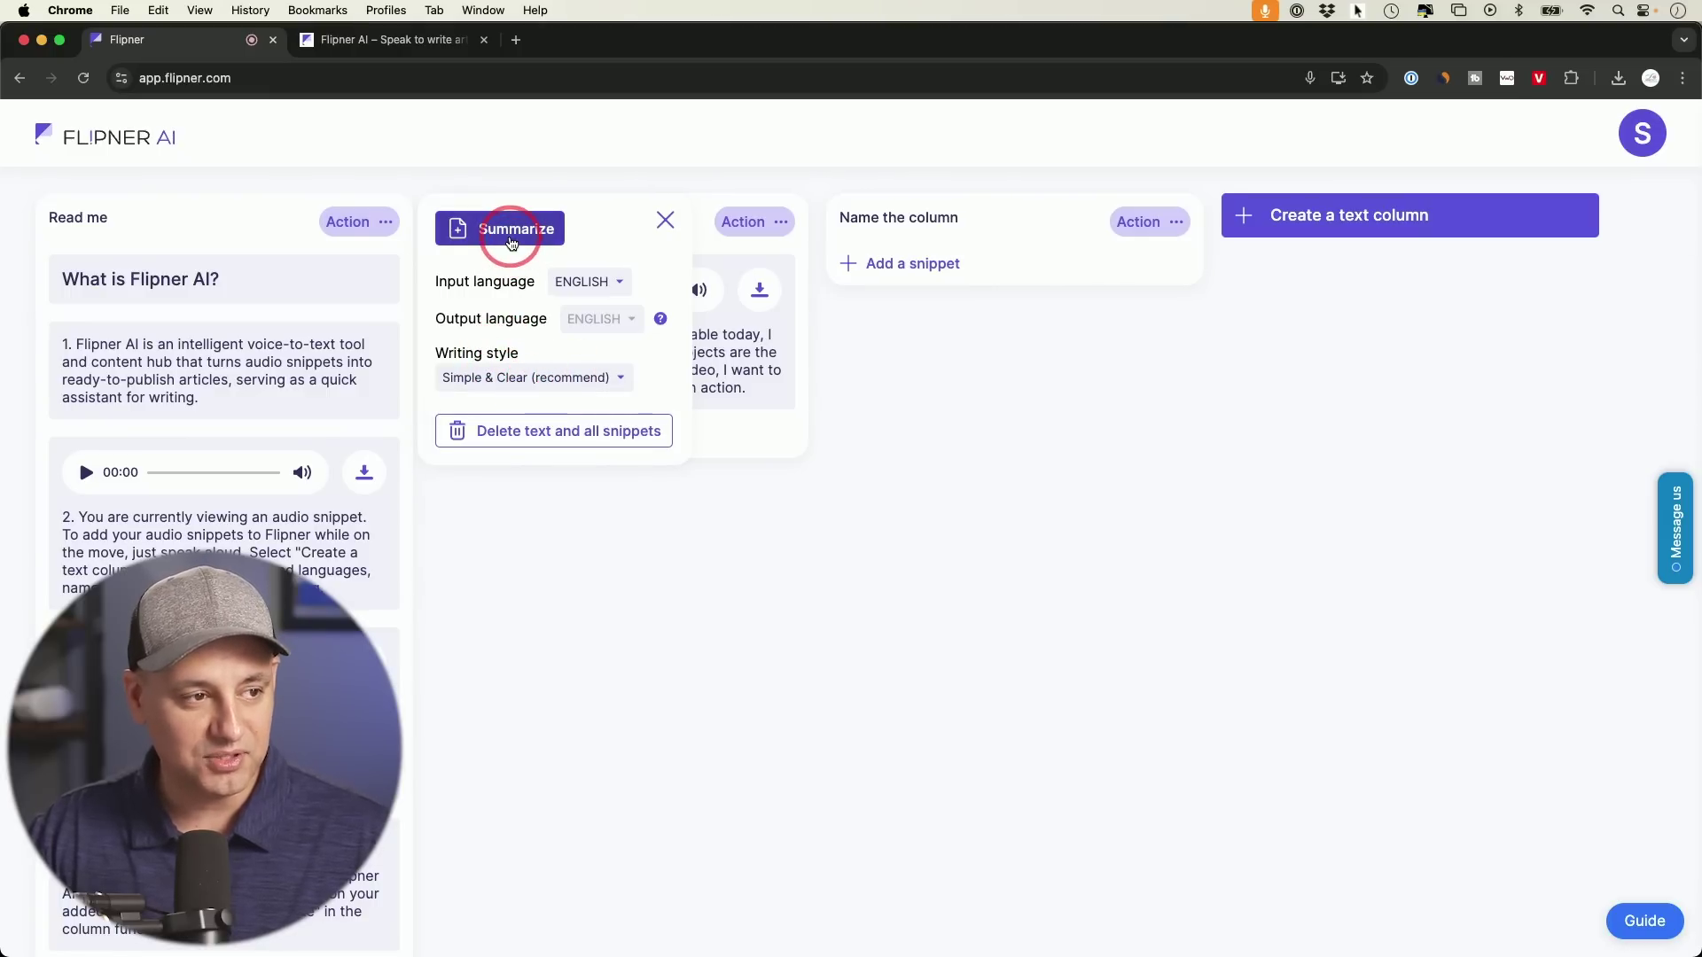
click(512, 230)
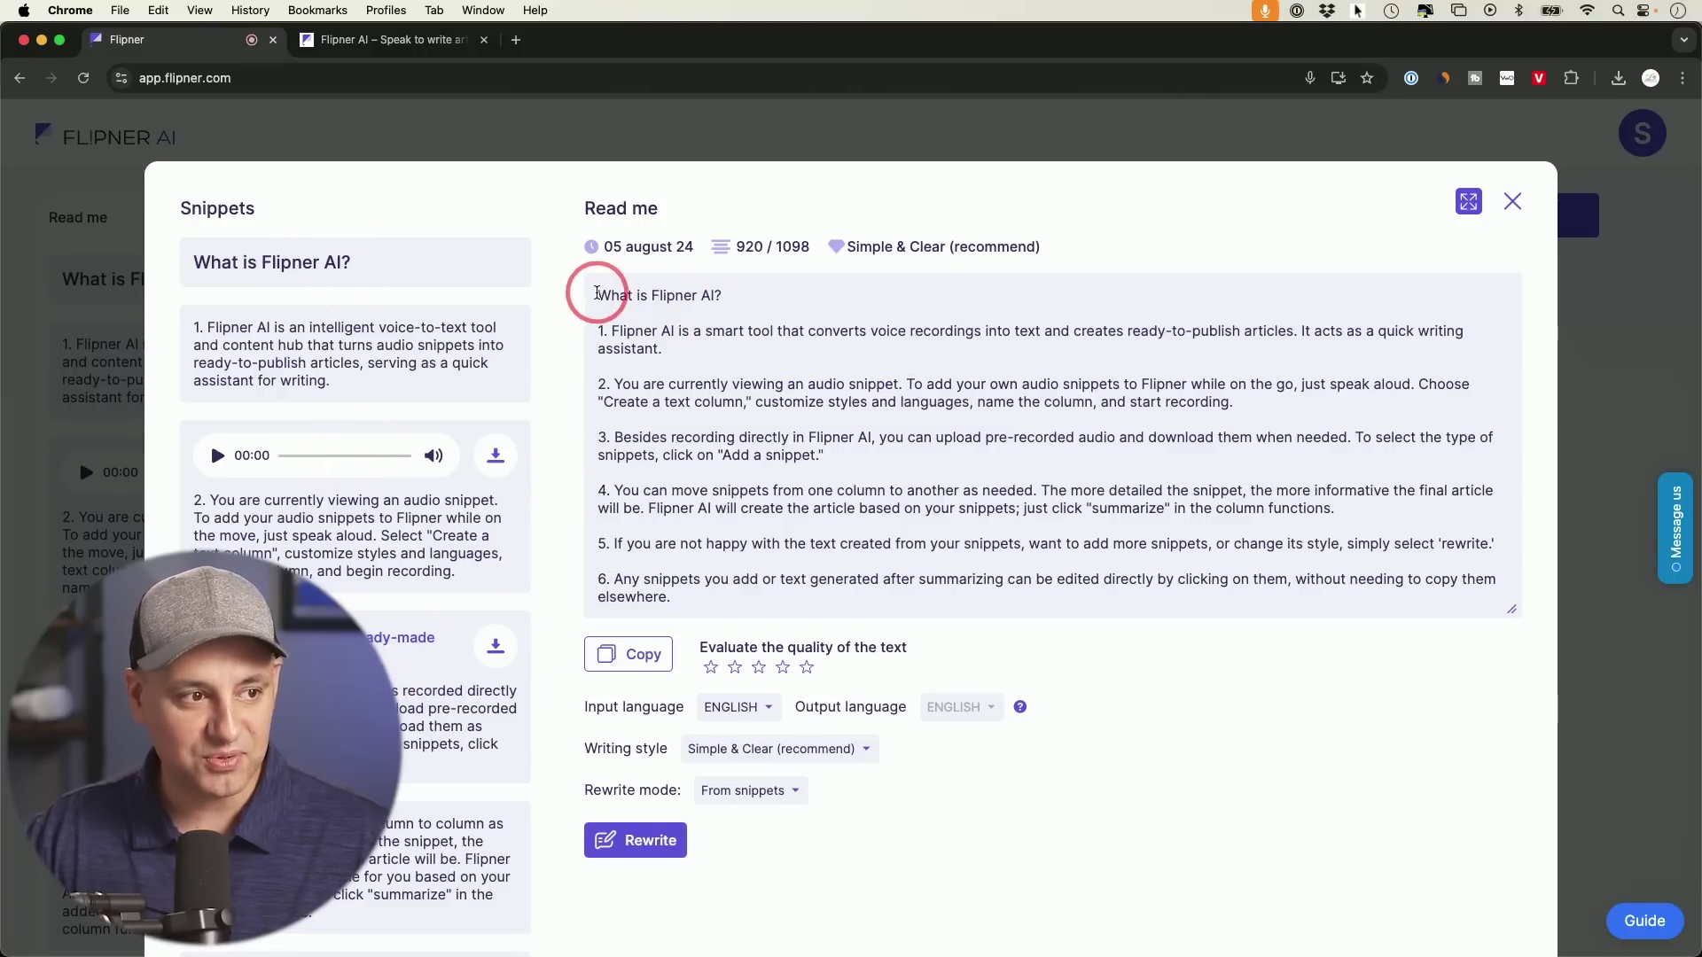
drag(597, 294, 1024, 595)
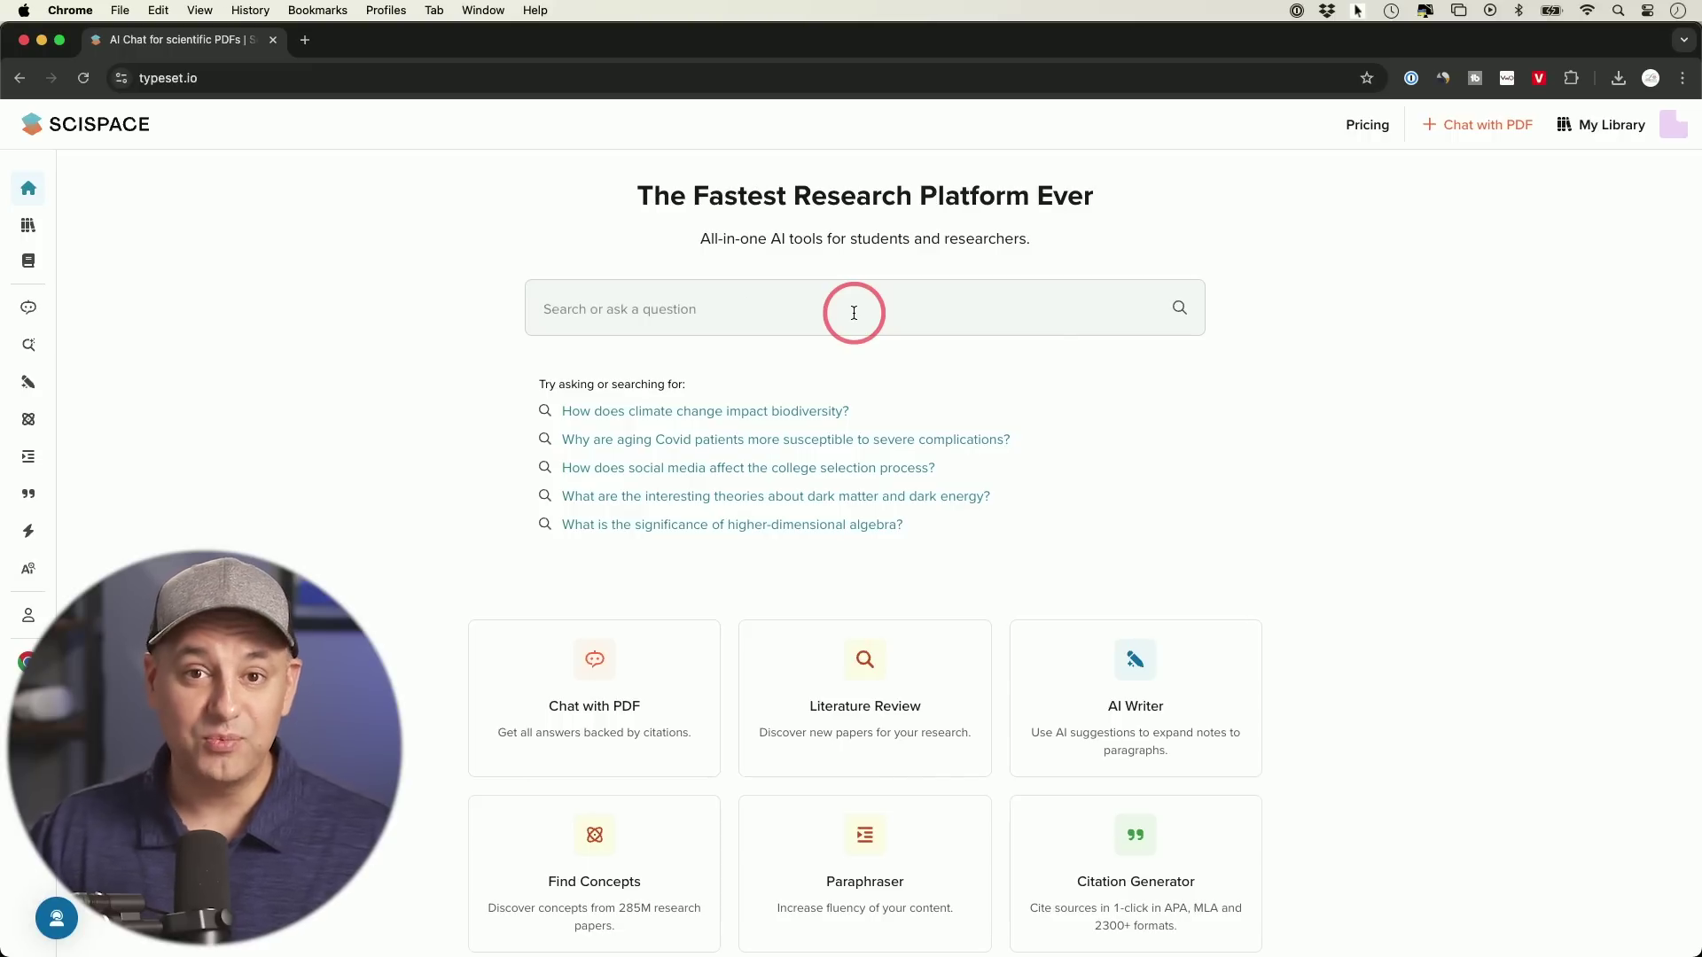
Search theories on dark matter and dark energy, review the results, and open a paper chat
click(789, 504)
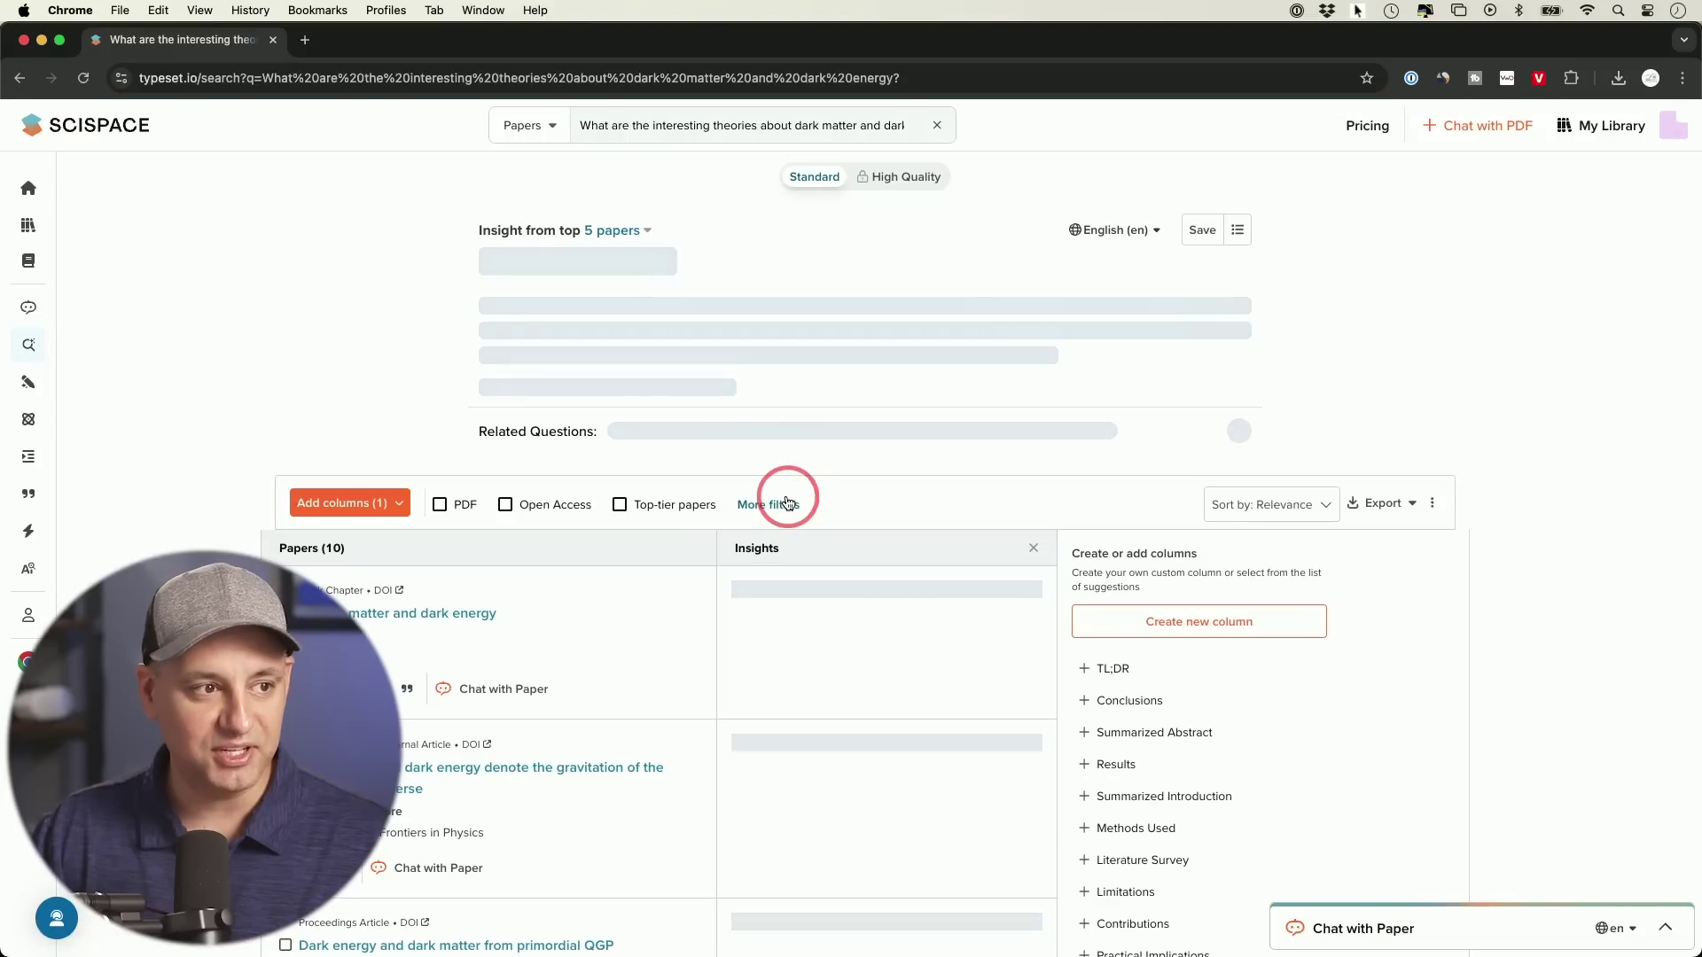
click(537, 127)
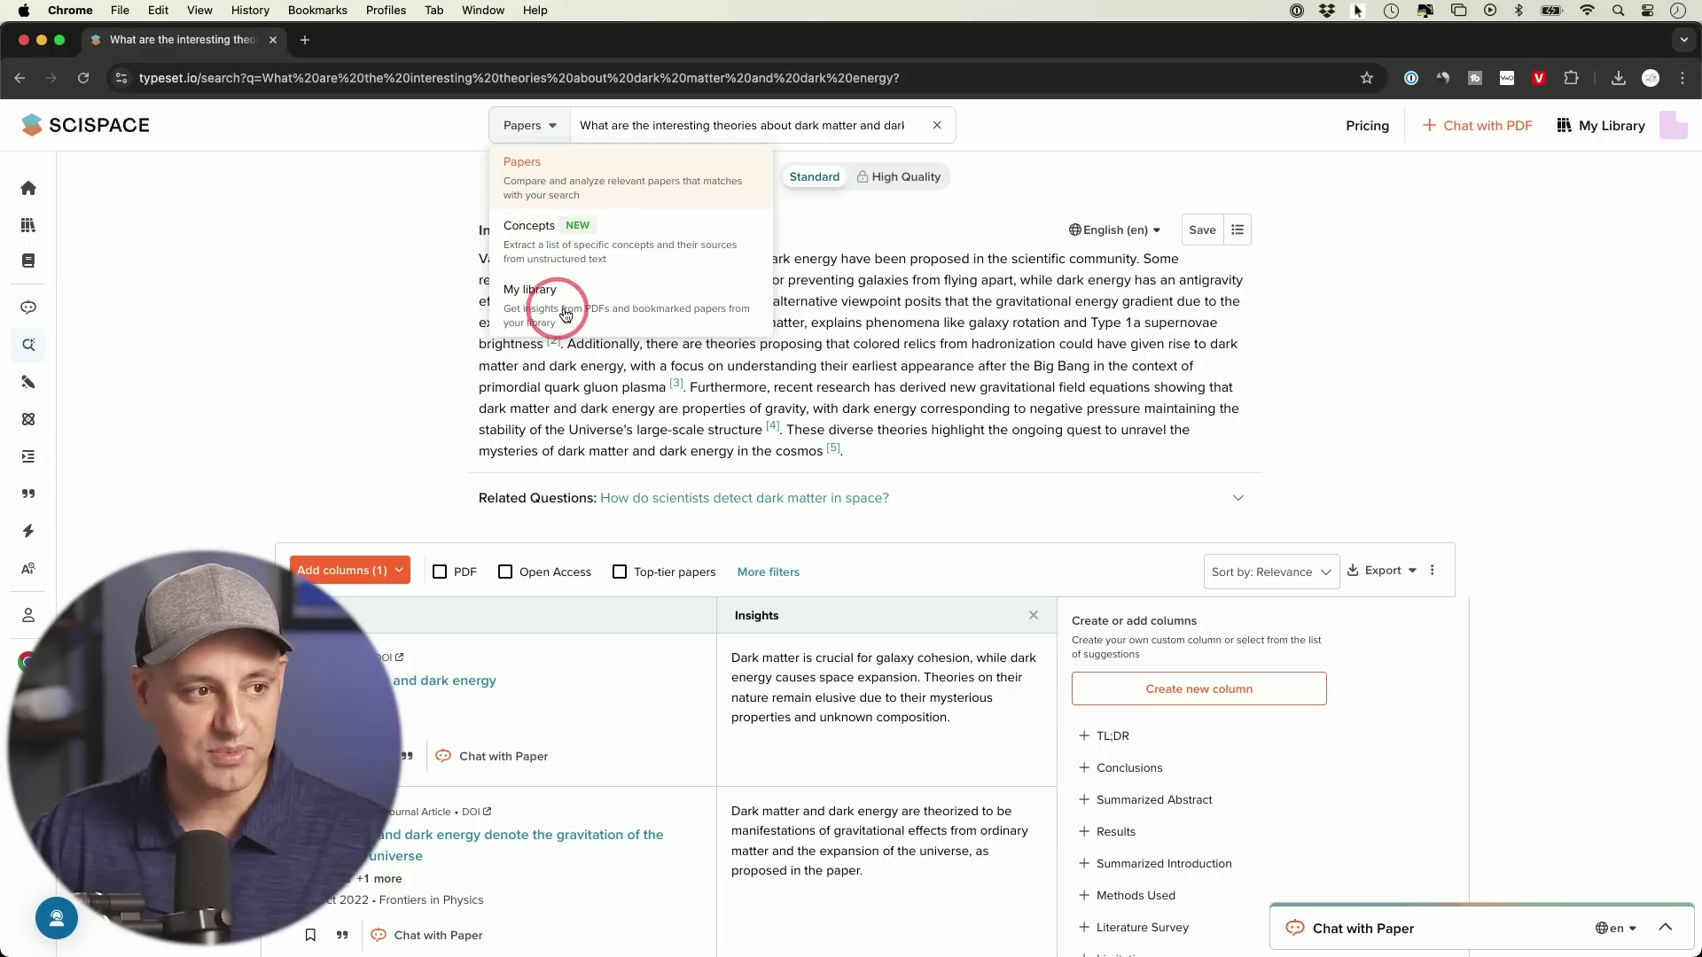
click(535, 131)
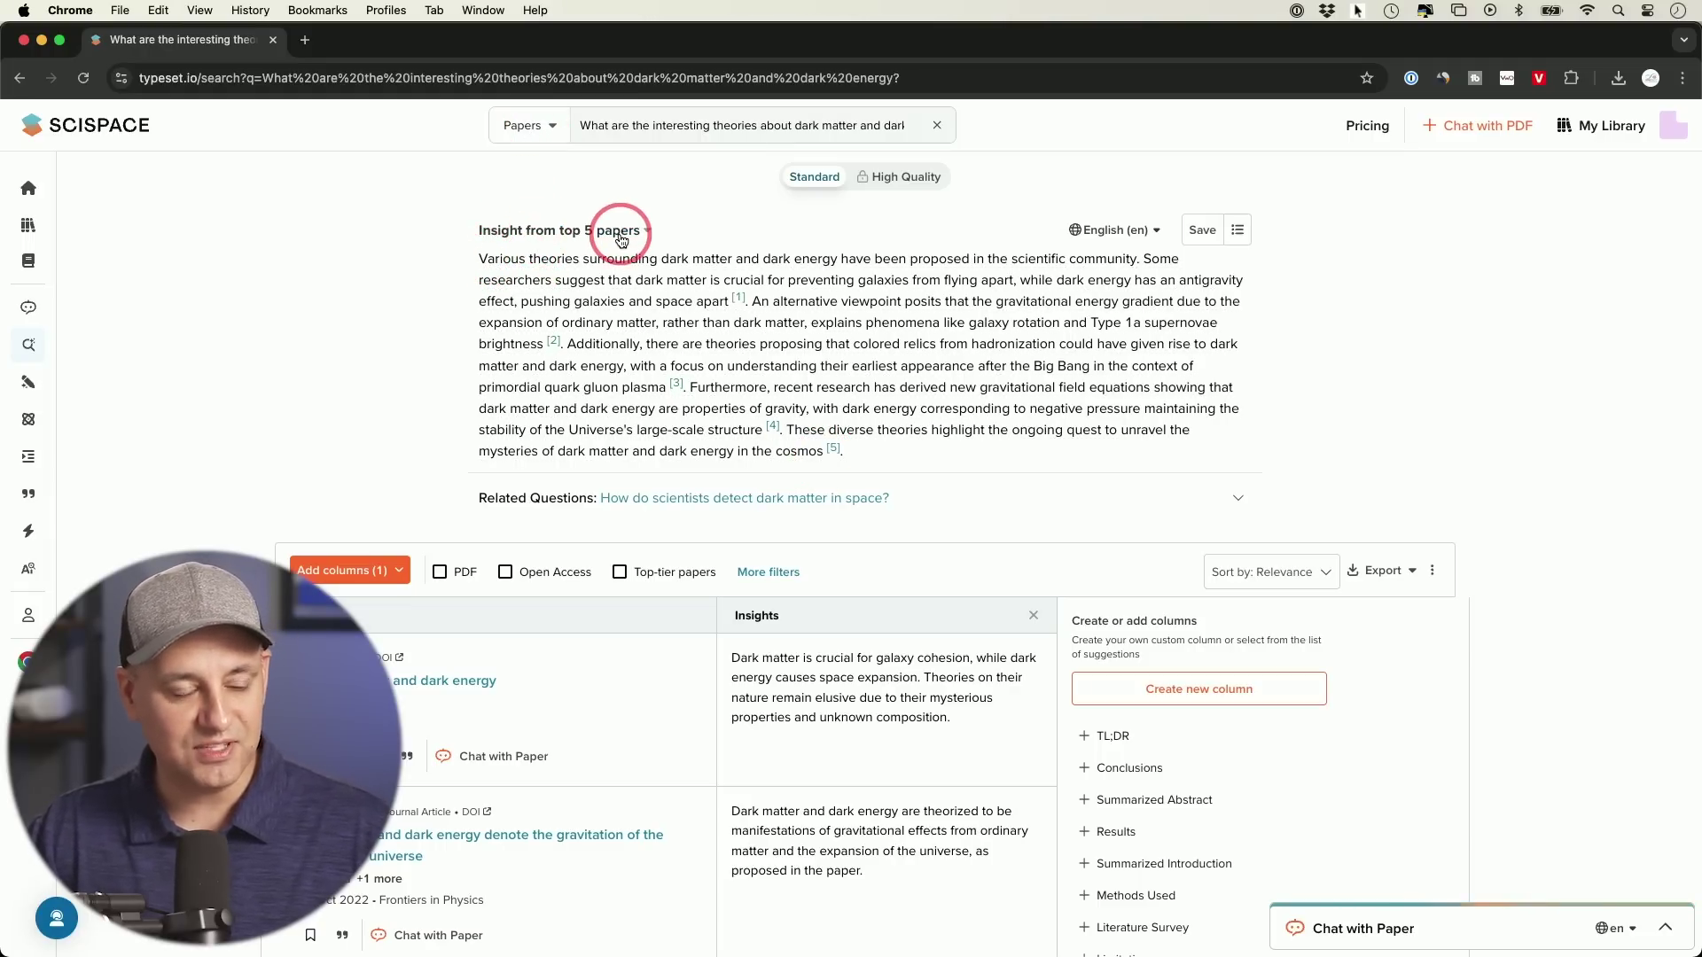
scroll(621, 239, down, 5)
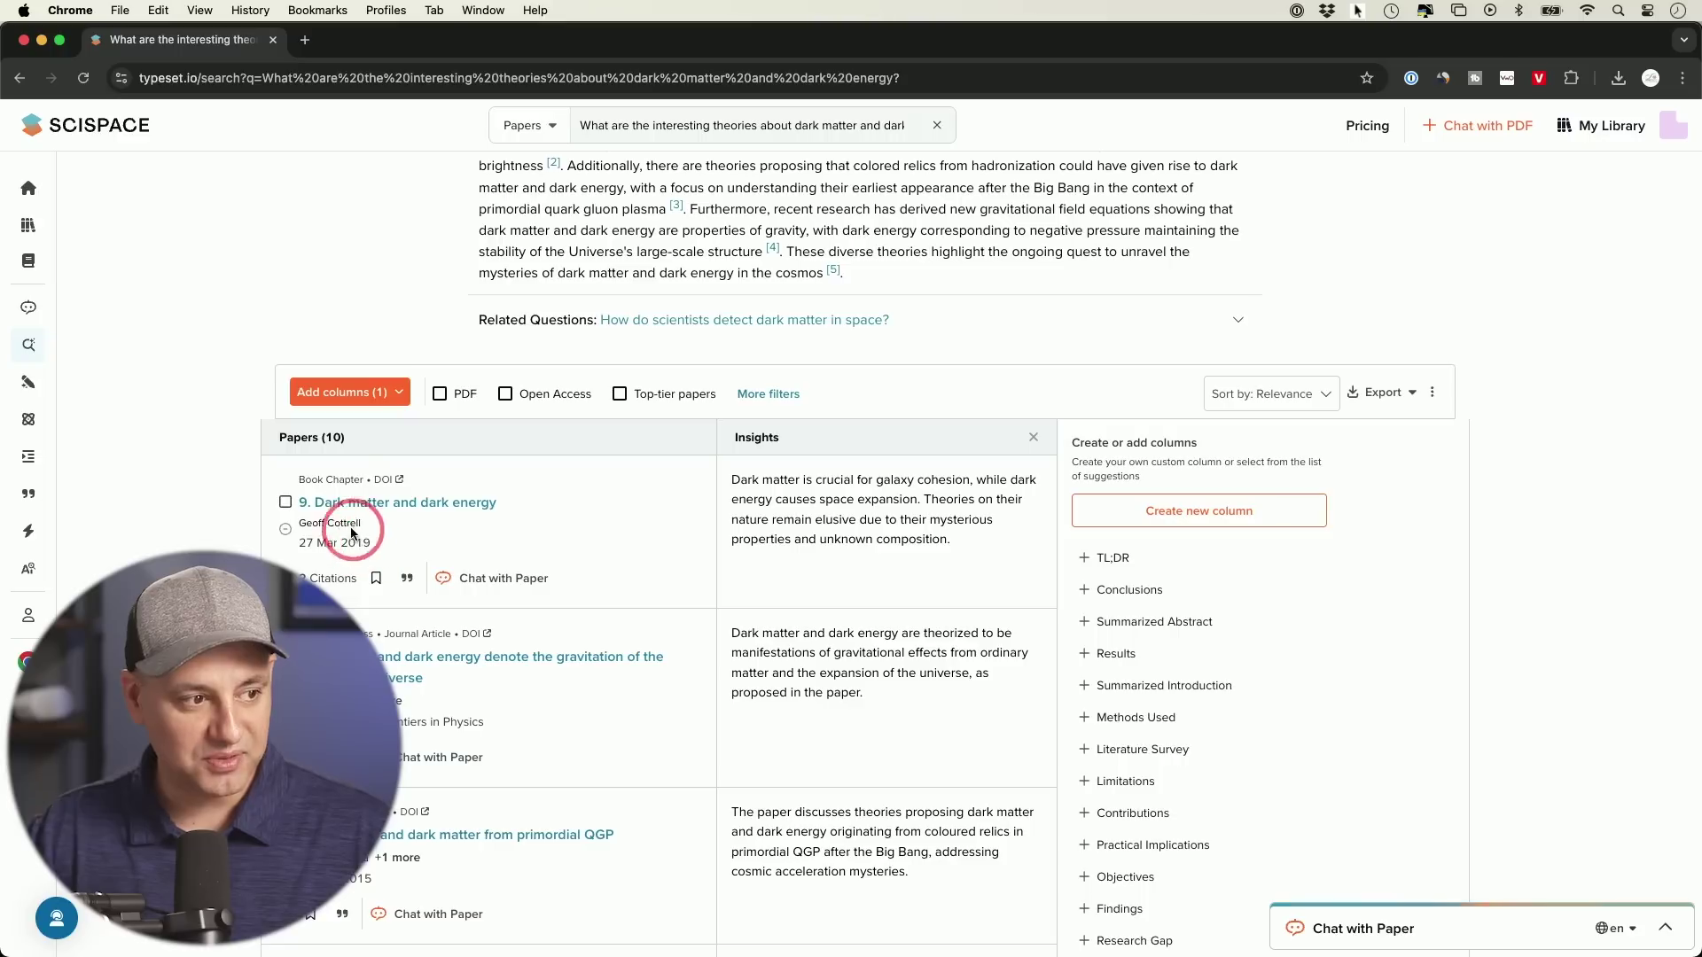
click(486, 582)
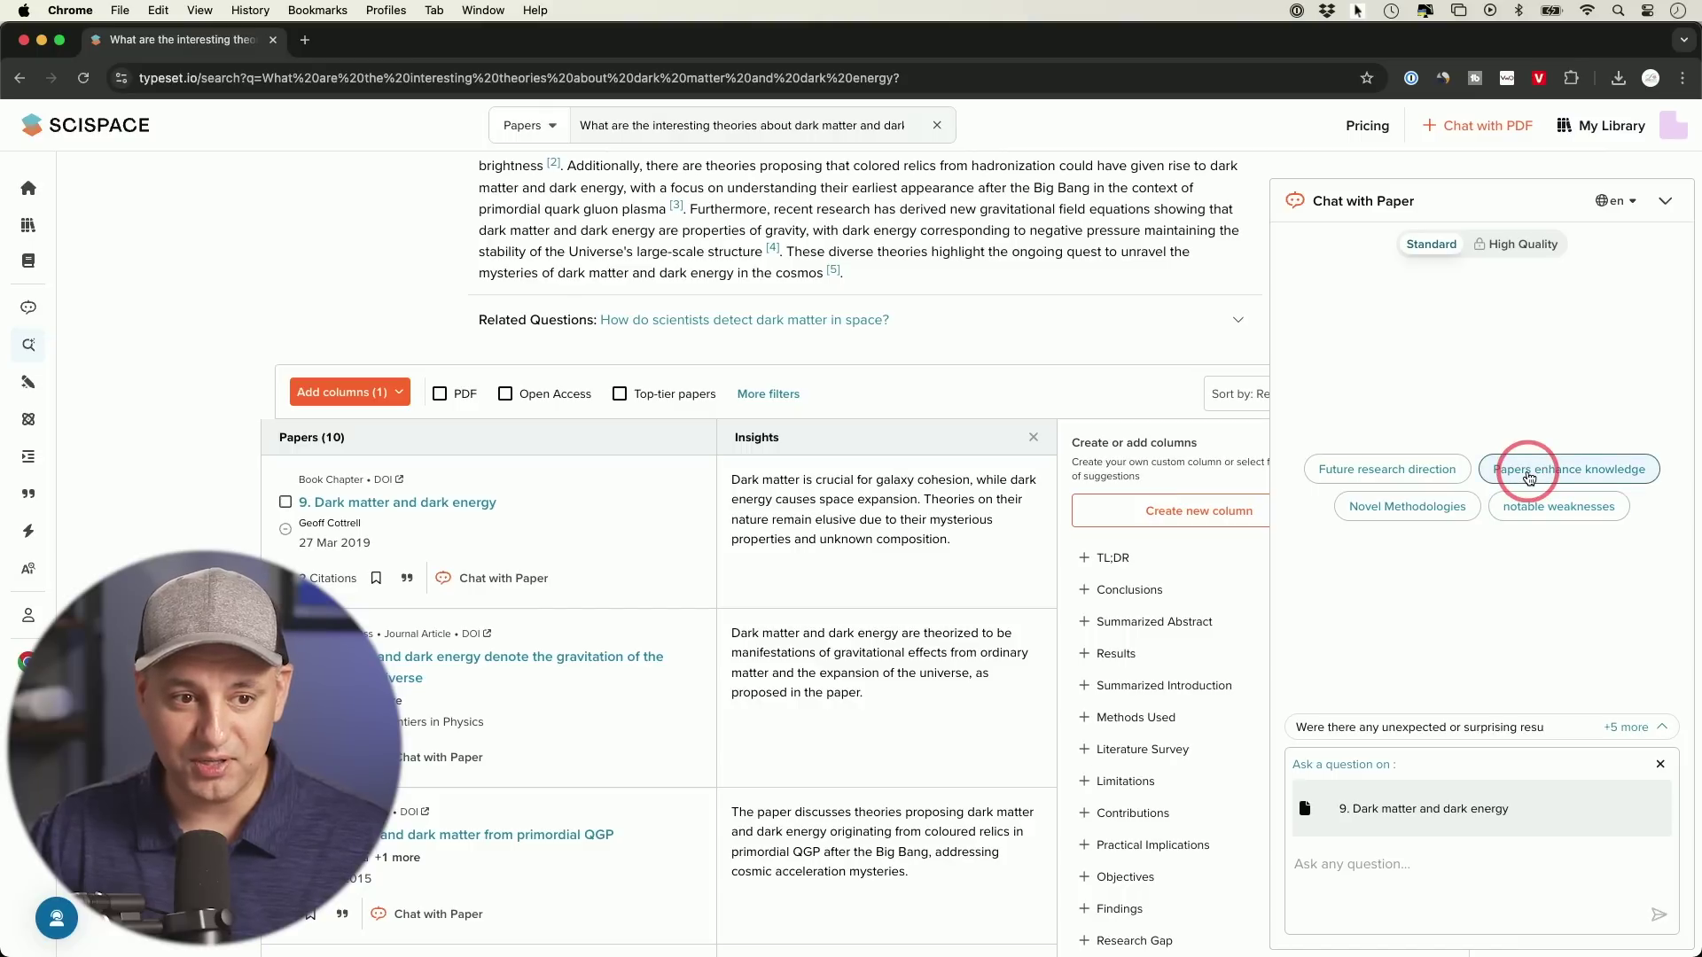
Ask the paper how it enhances existing knowledge and read through the reply
click(1529, 480)
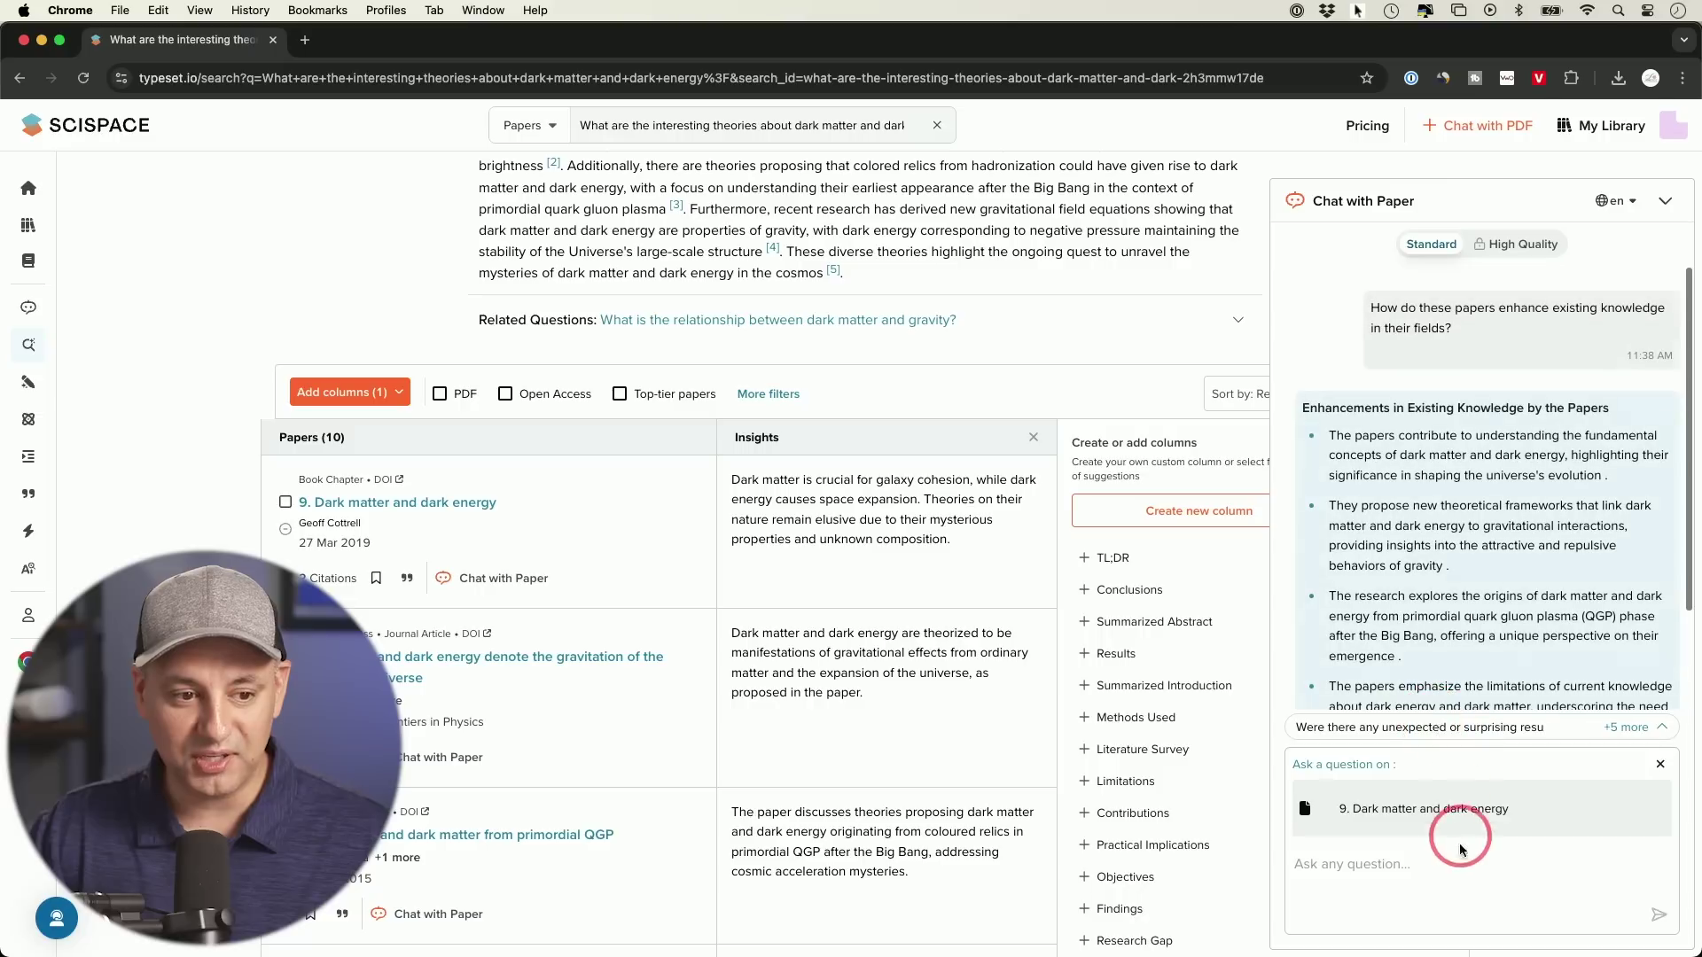
scroll(1443, 570, down, 5)
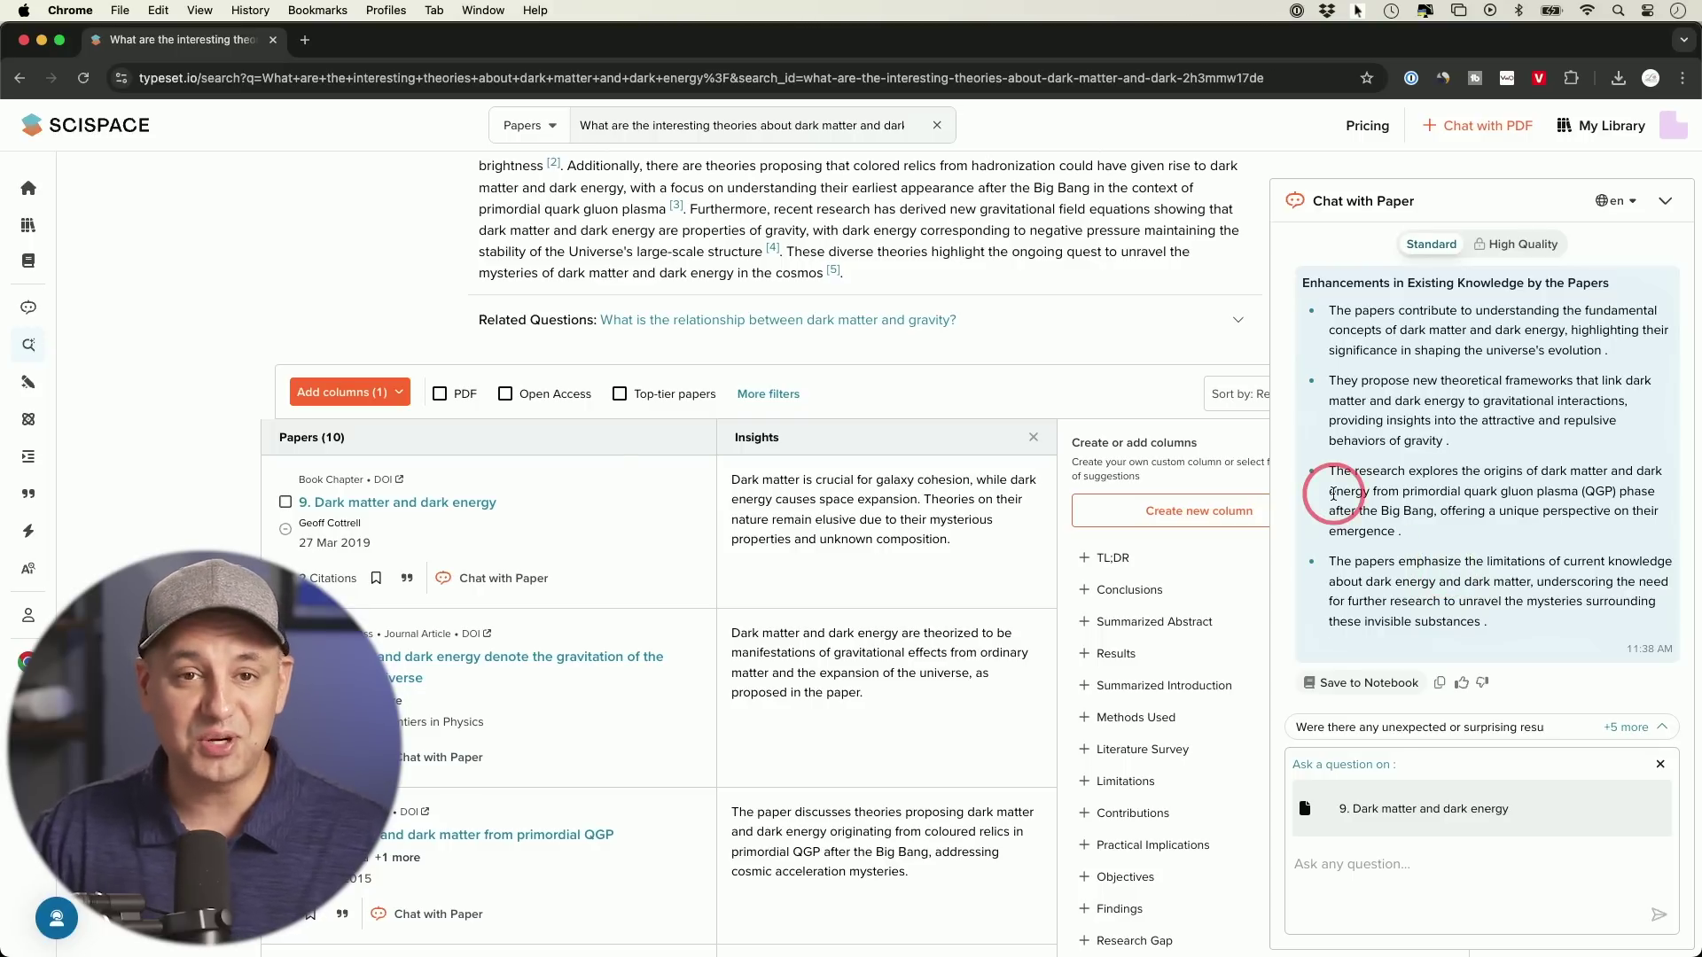
scroll(1108, 469, up, 2)
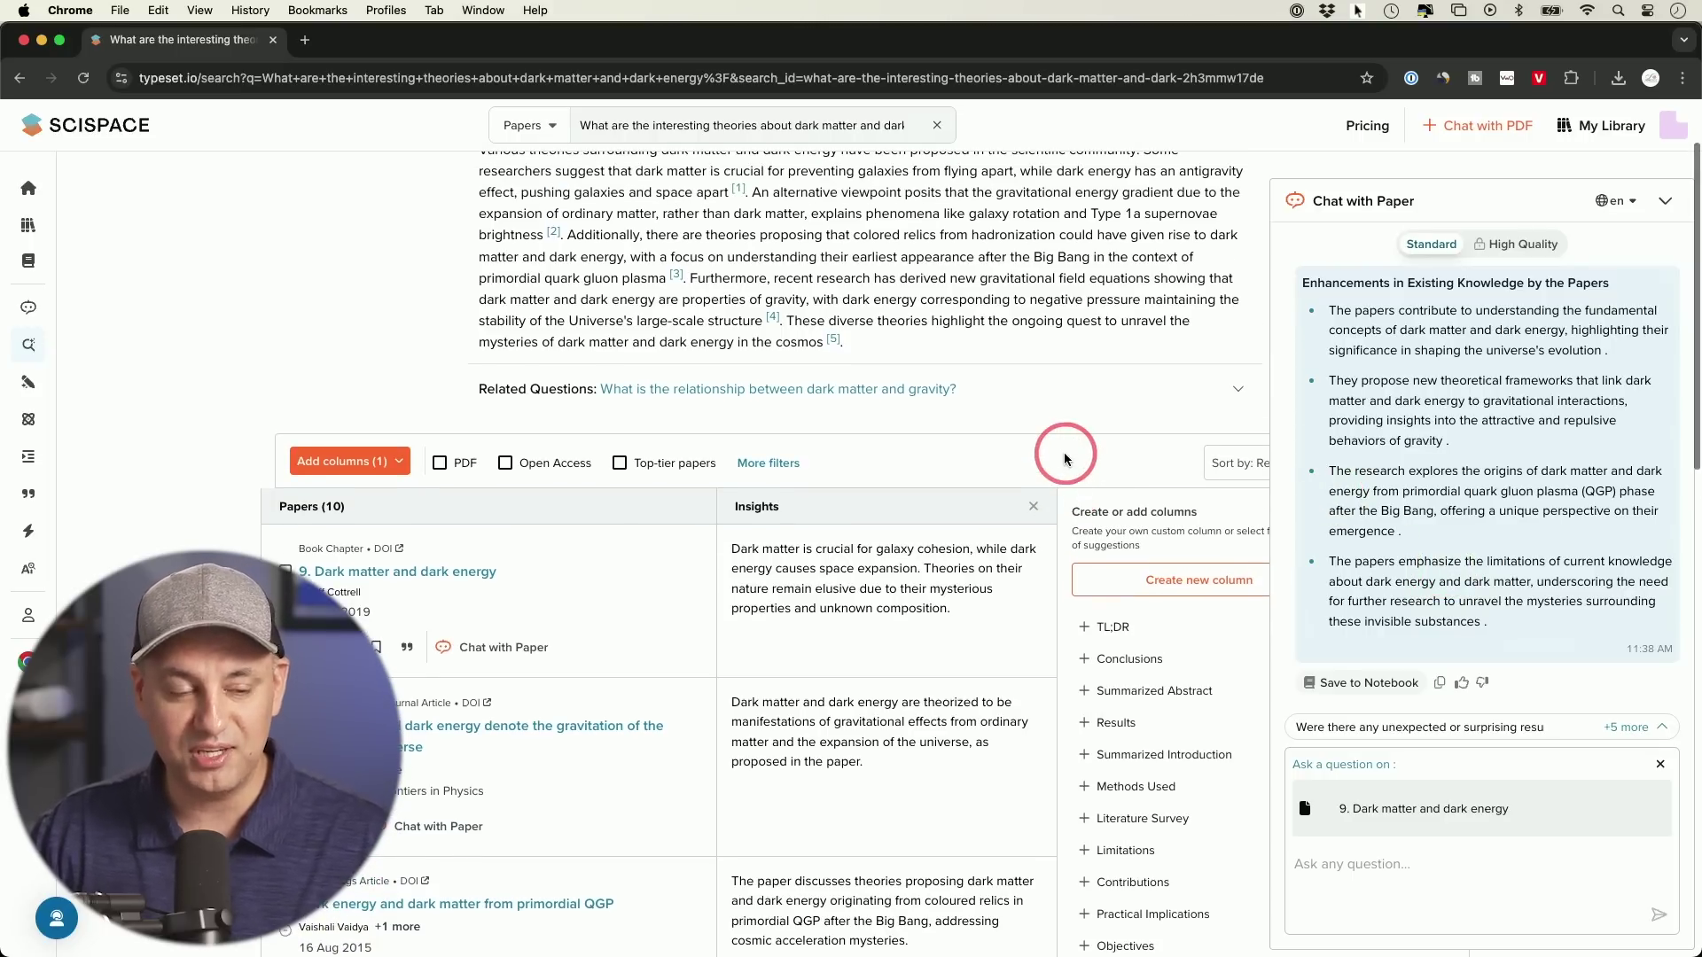
scroll(1064, 458, down, 5)
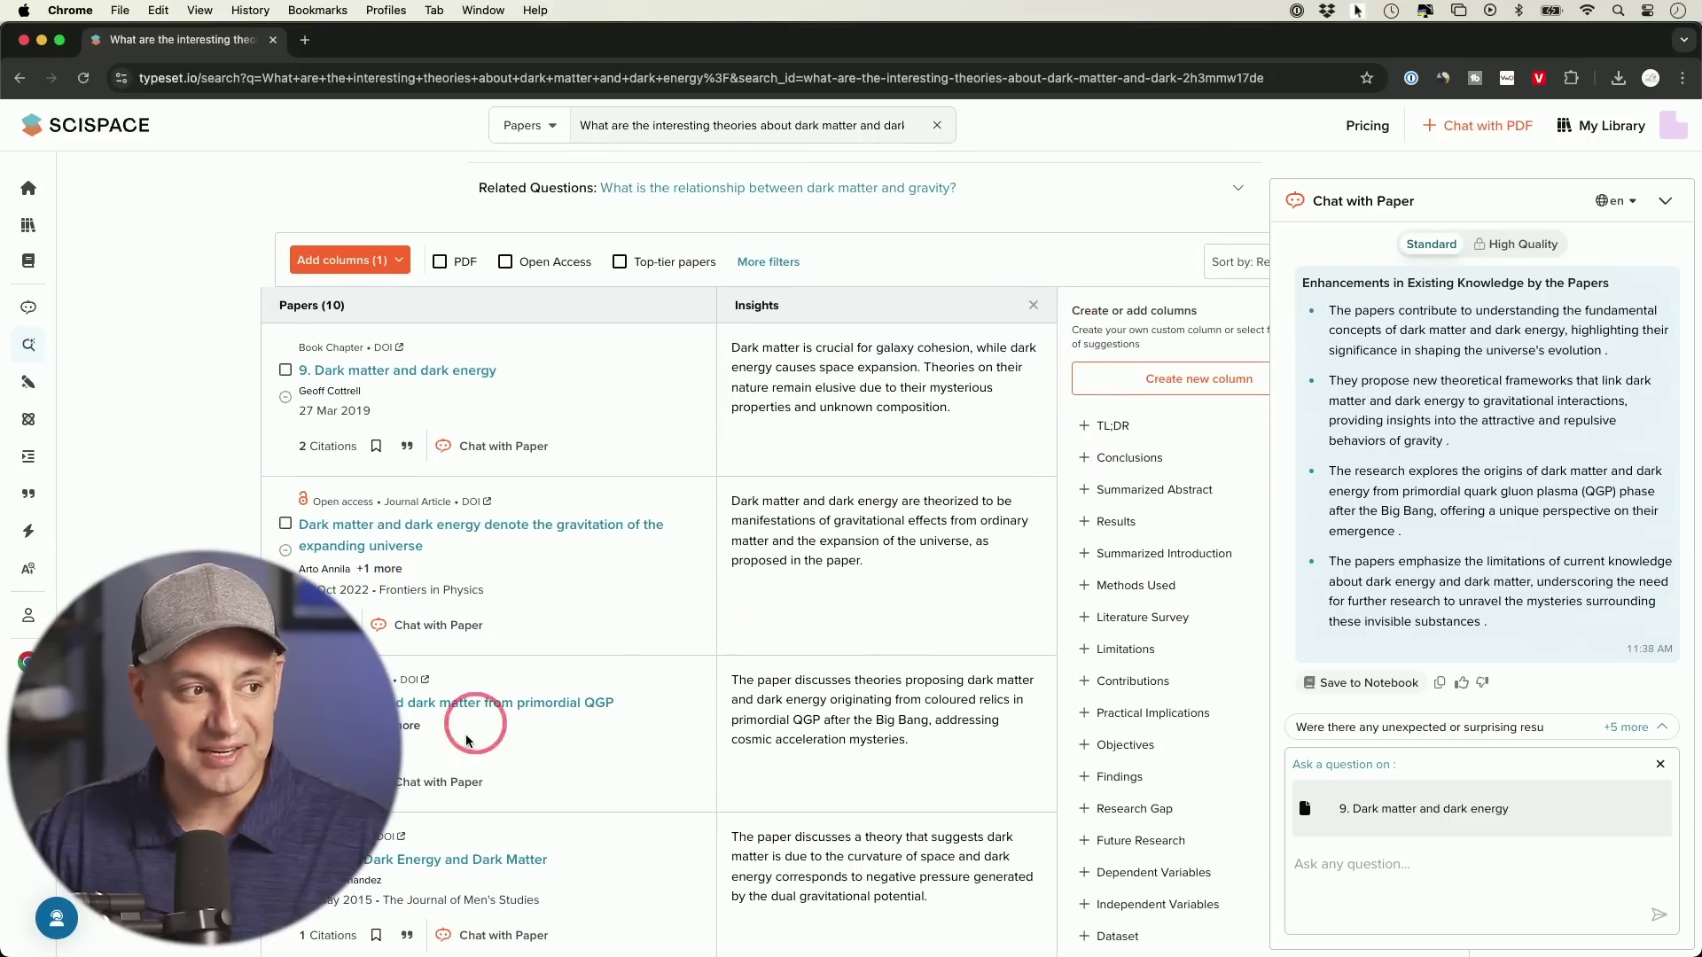
scroll(809, 467, up, 6)
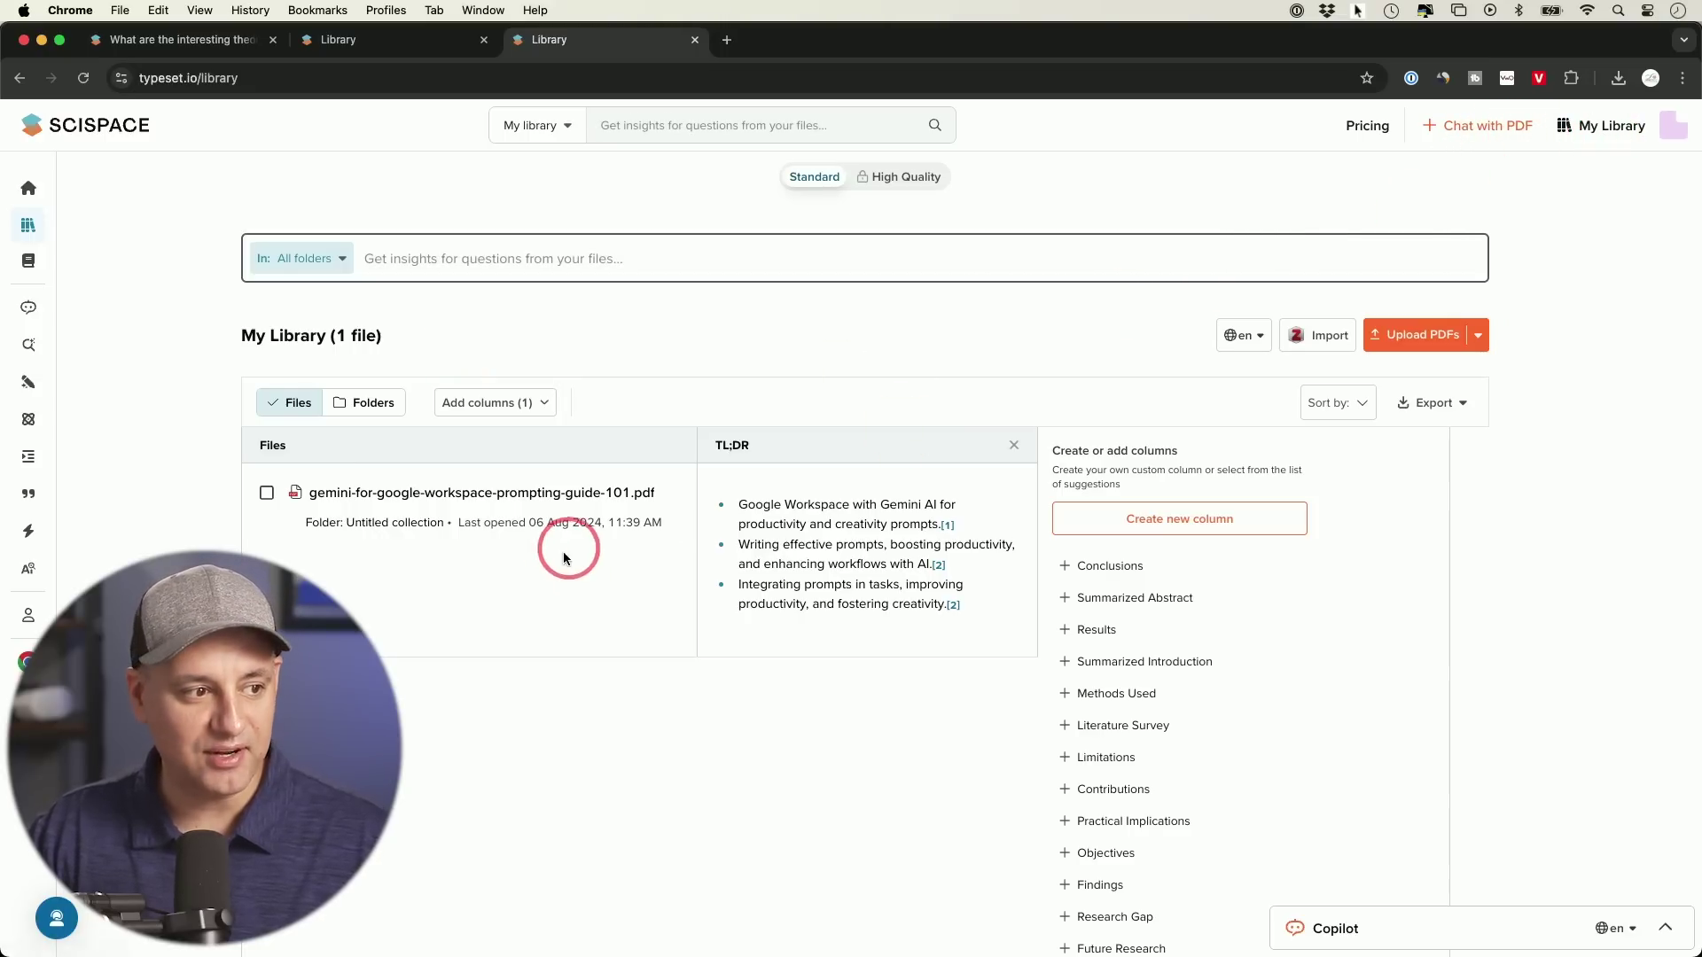
click(392, 493)
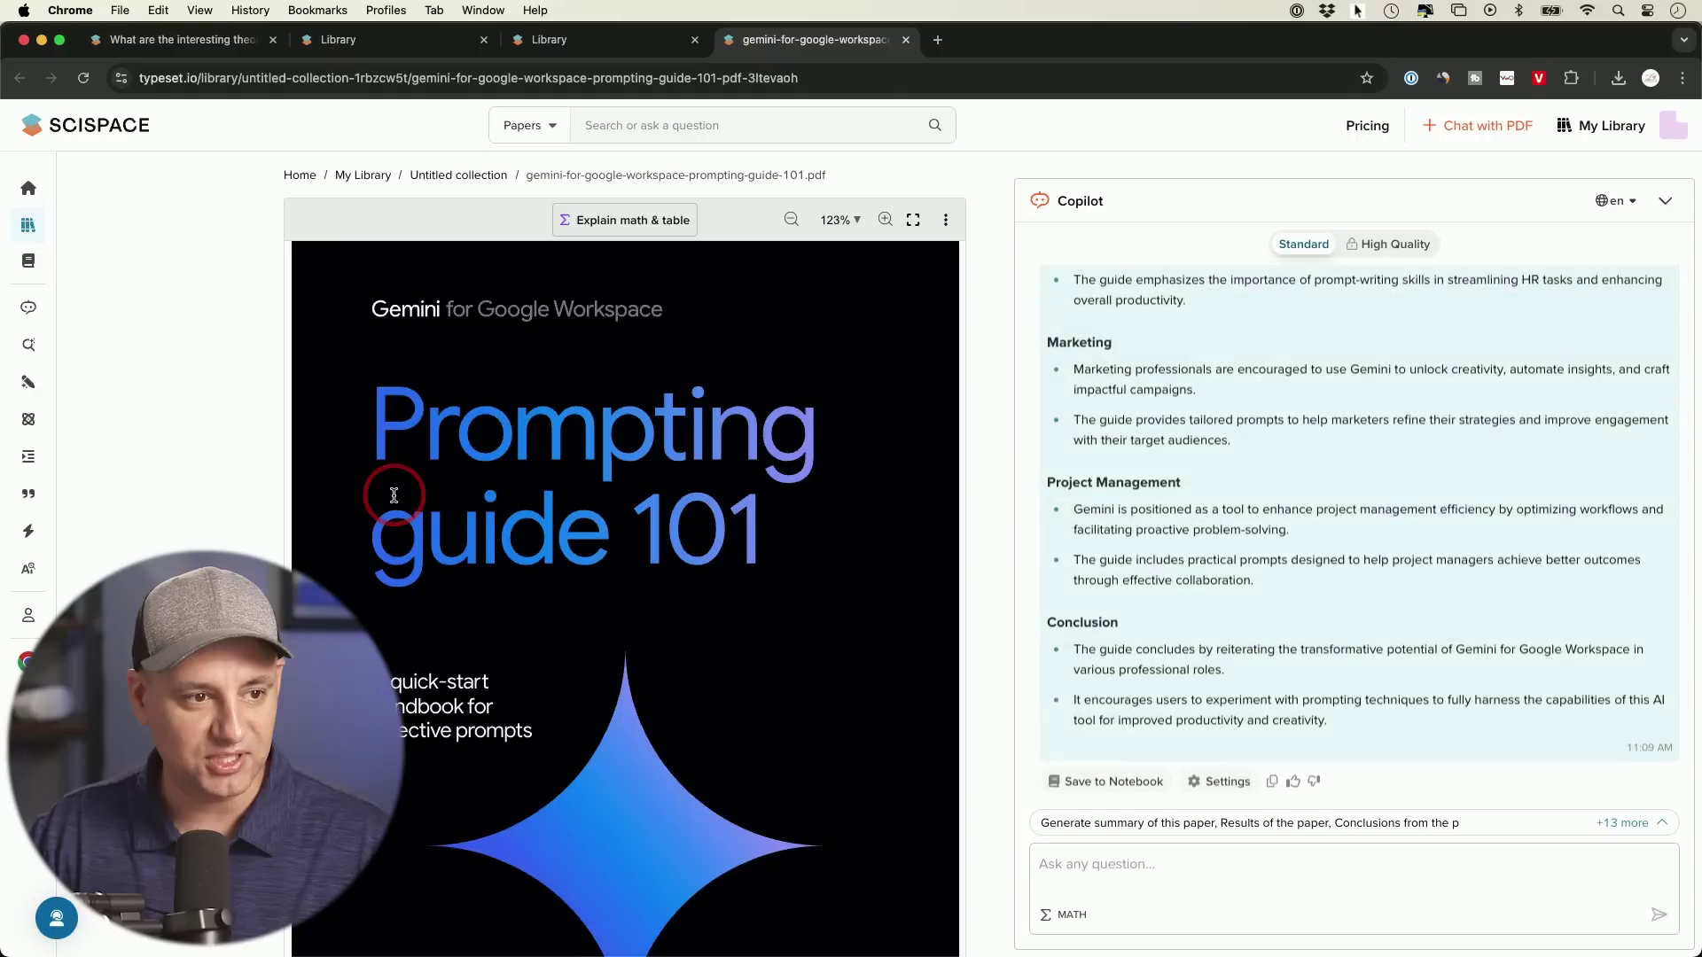
scroll(1174, 429, up, 15)
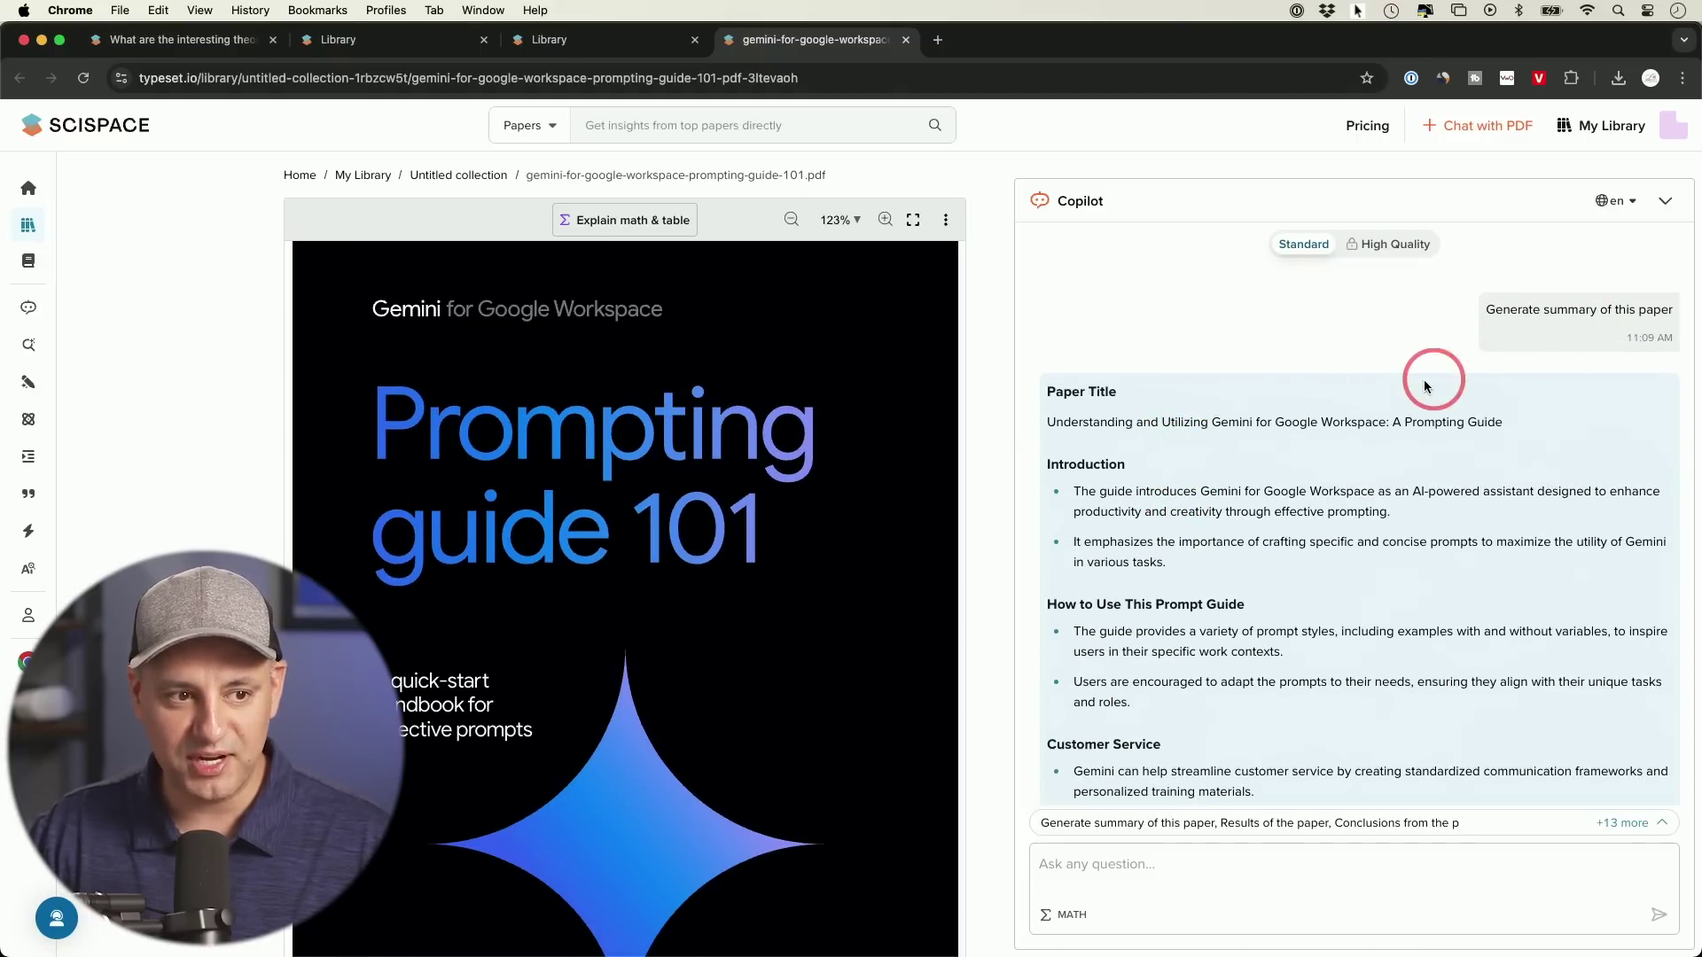
scroll(1428, 380, down, 2)
scroll(807, 490, down, 5)
scroll(807, 490, down, 20)
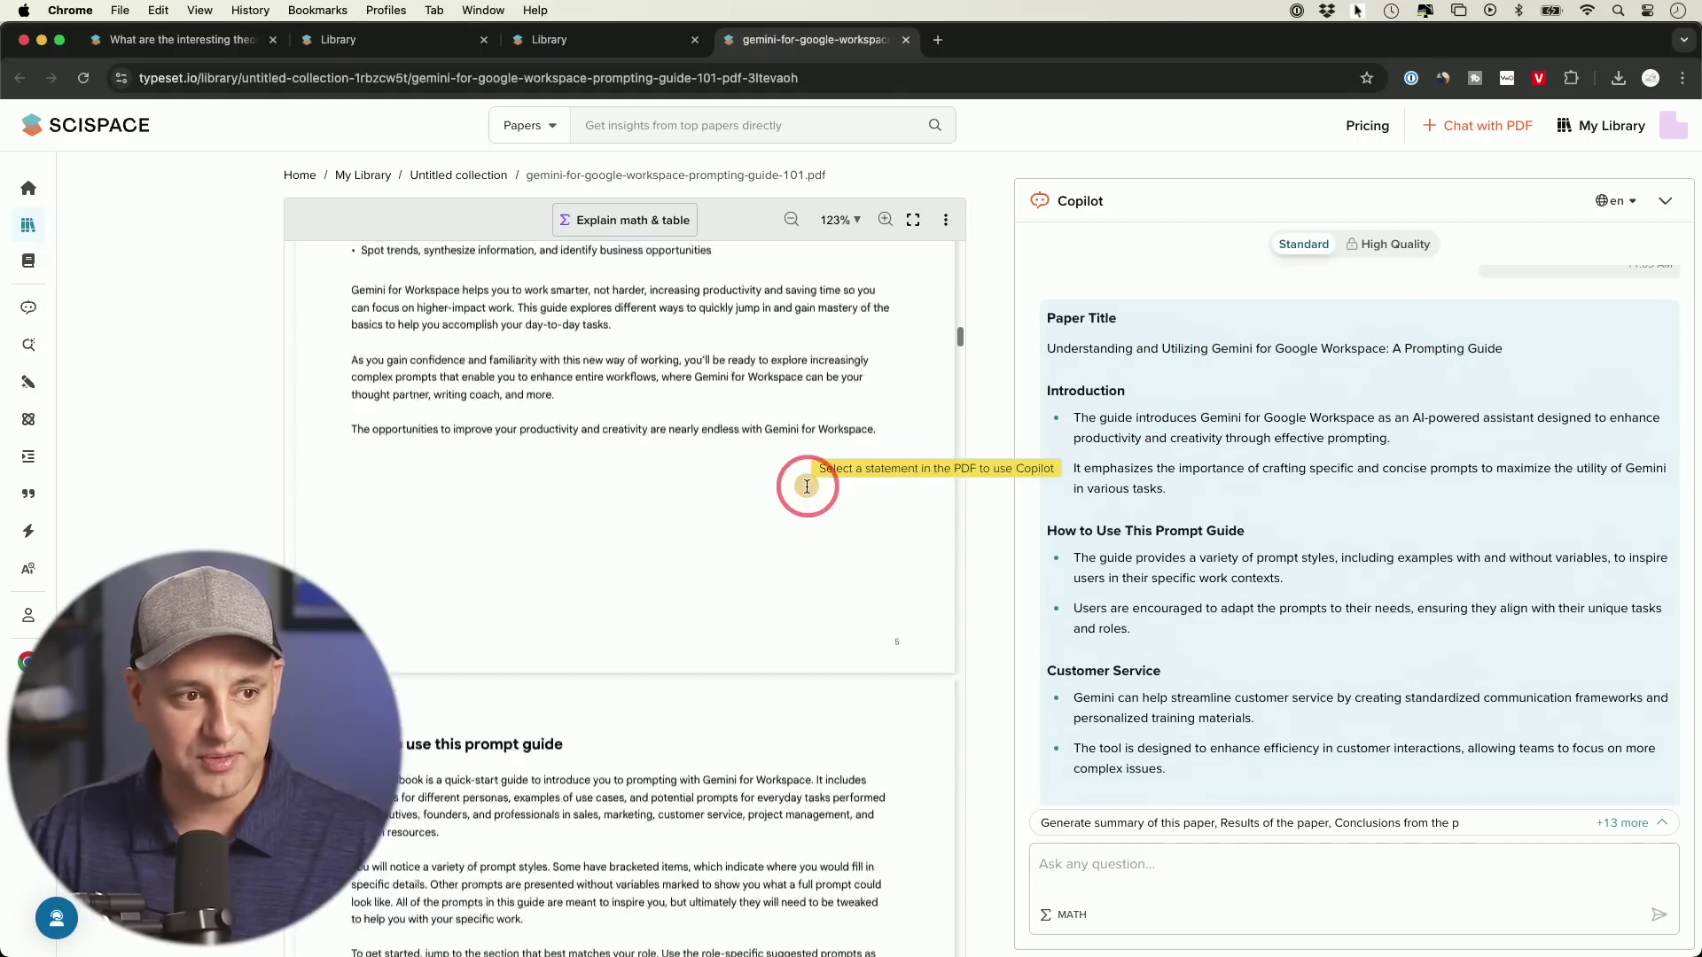
scroll(806, 490, up, 20)
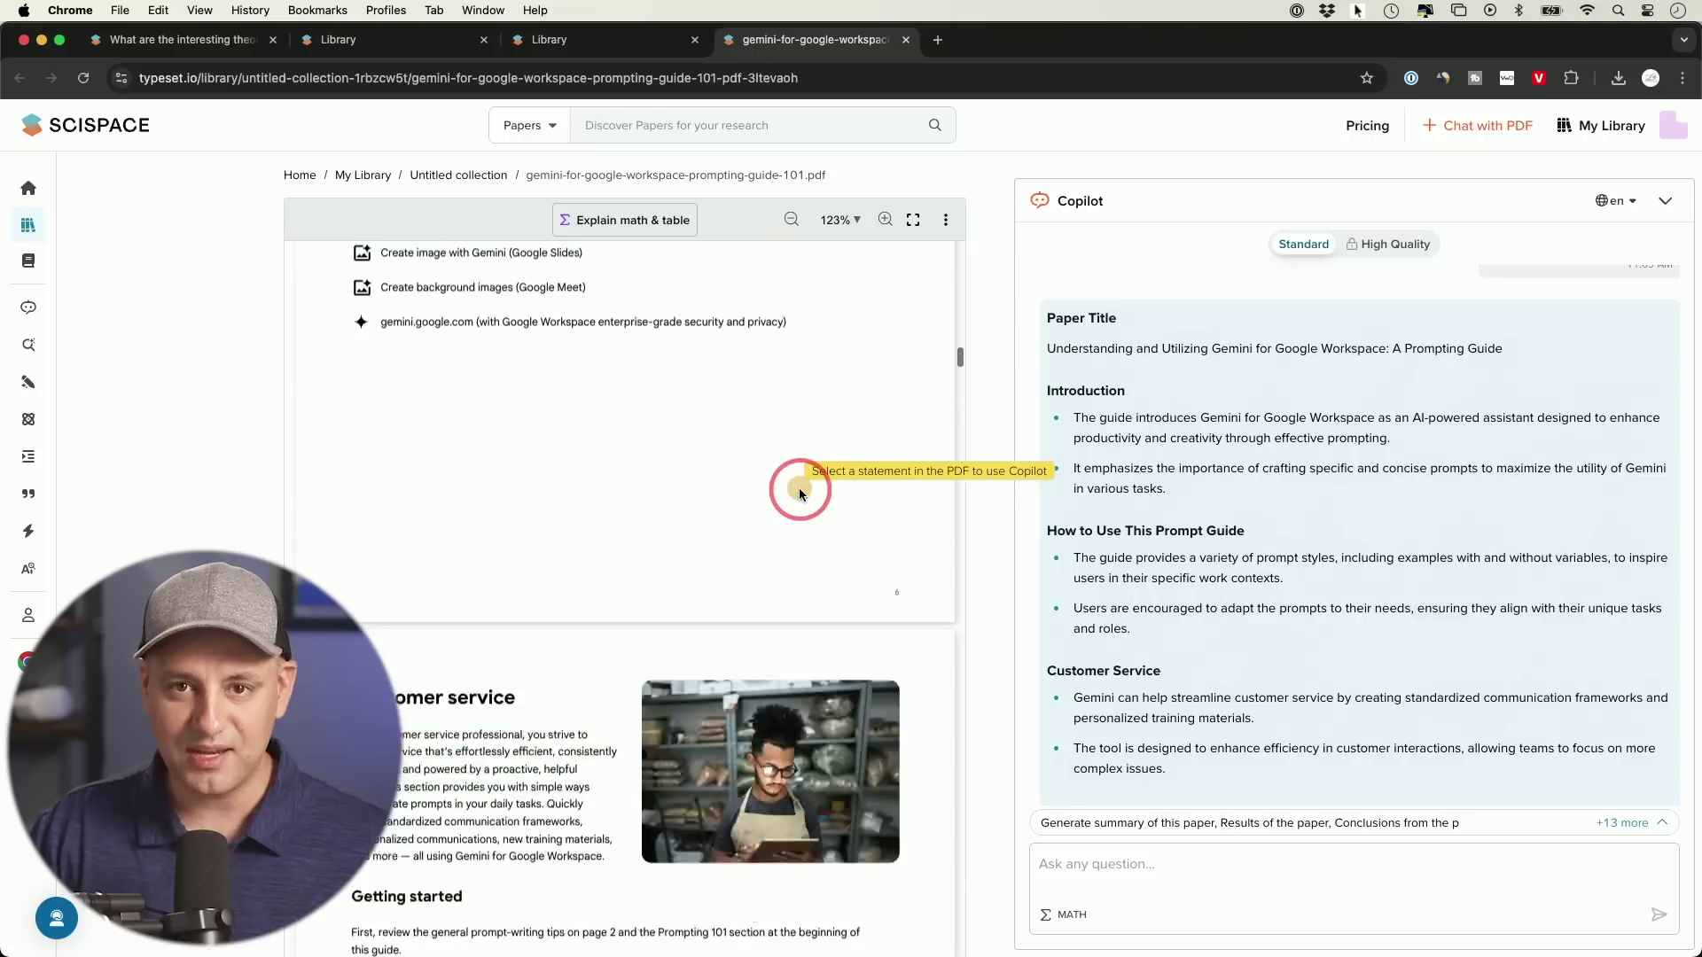
scroll(803, 487, up, 10)
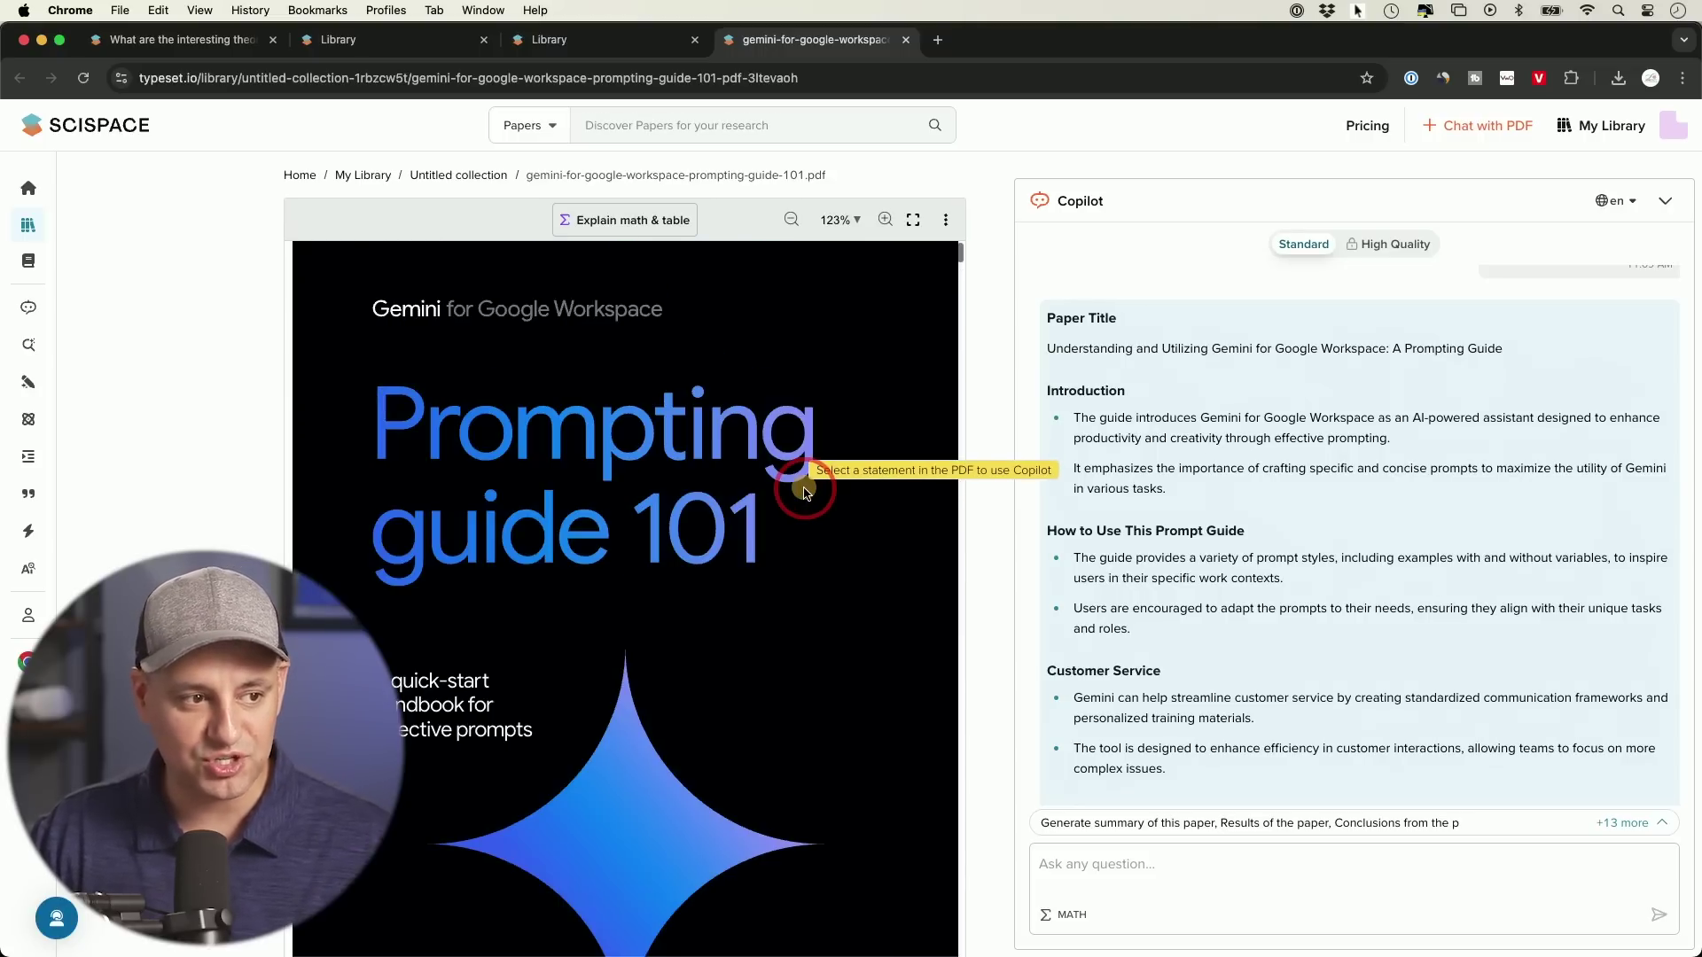
scroll(1258, 414, down, 4)
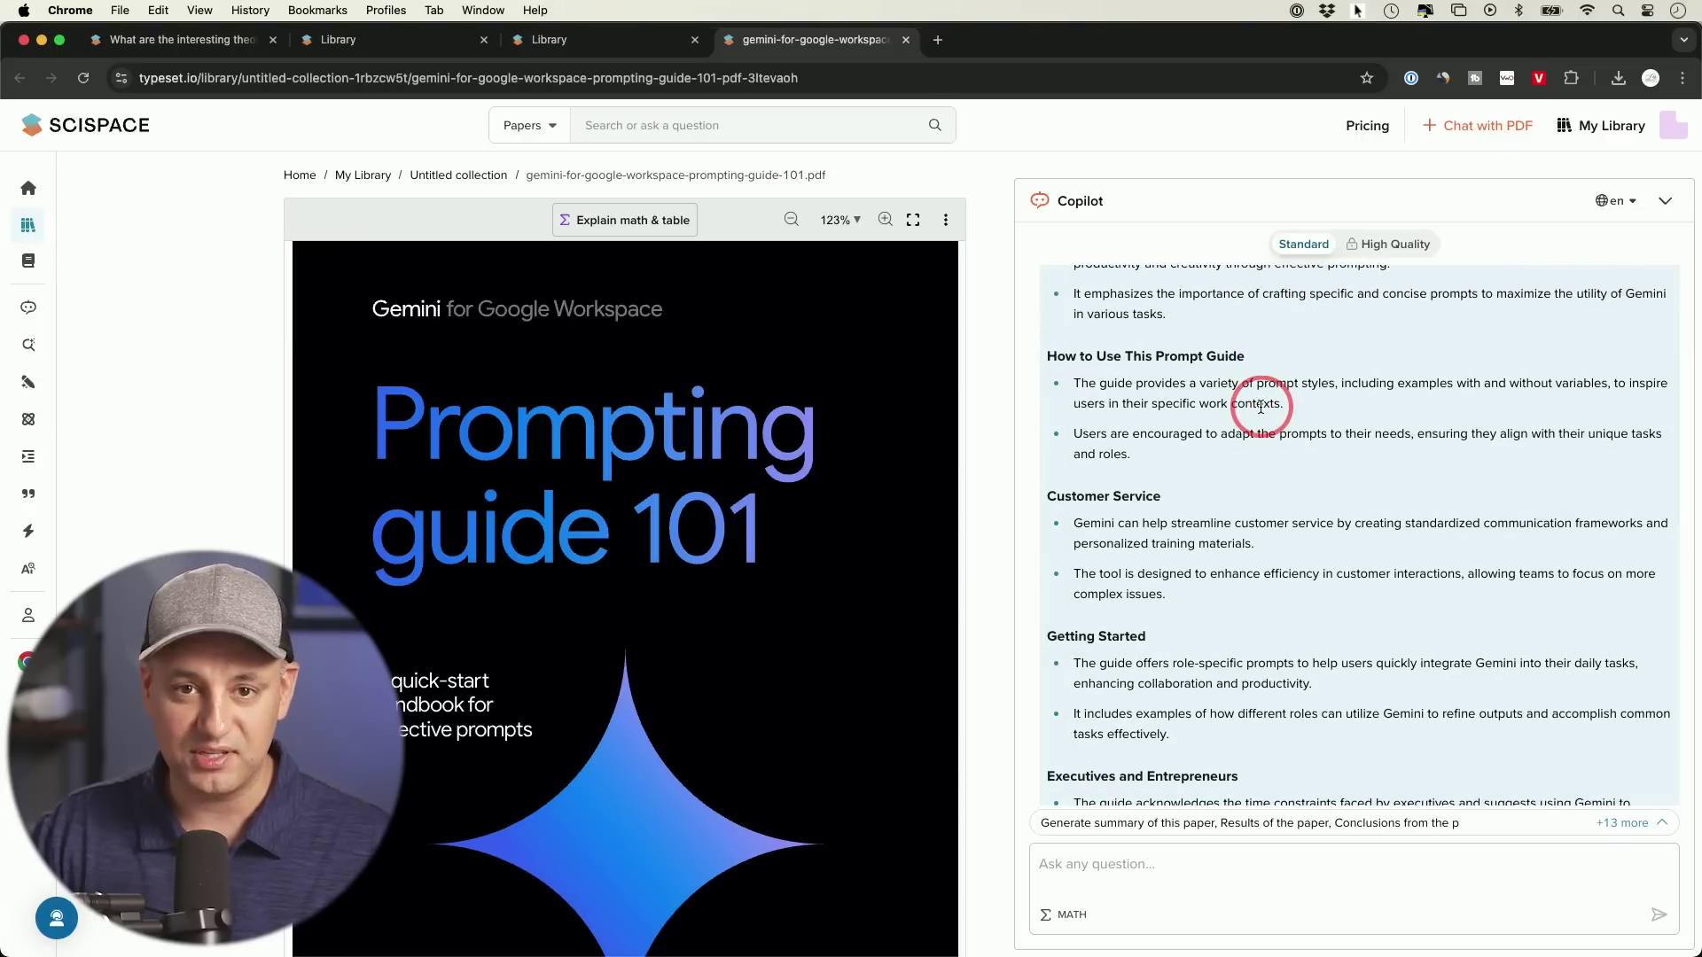
scroll(1272, 421, up, 6)
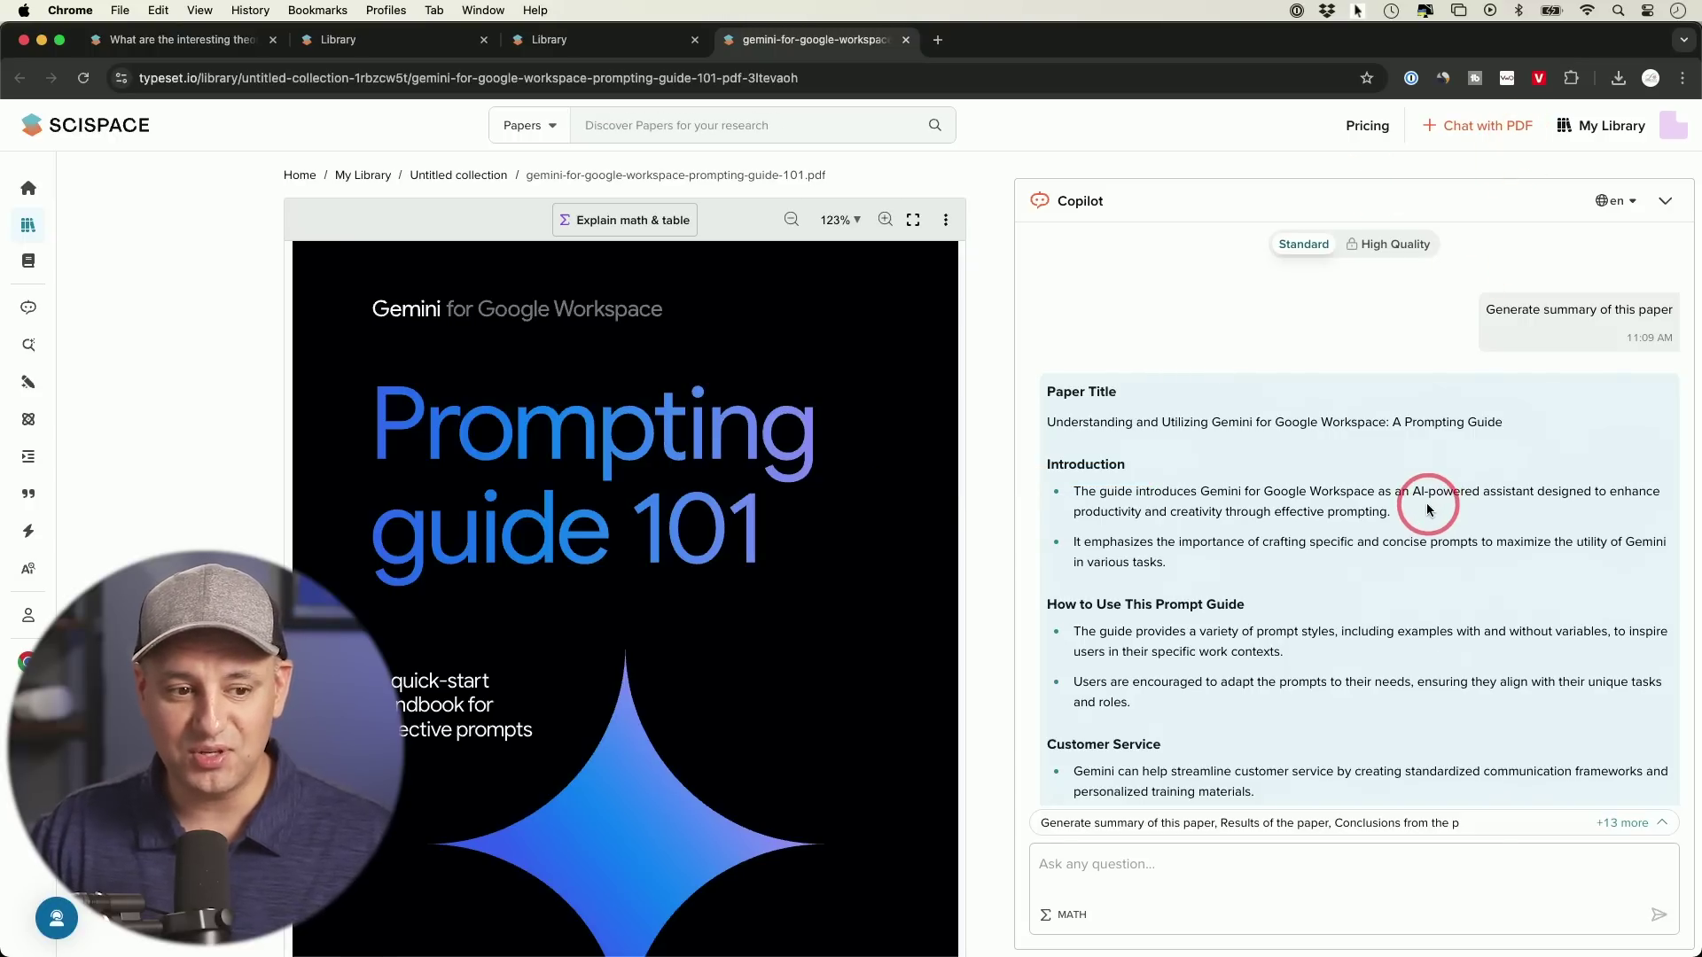
scroll(1428, 510, down, 10)
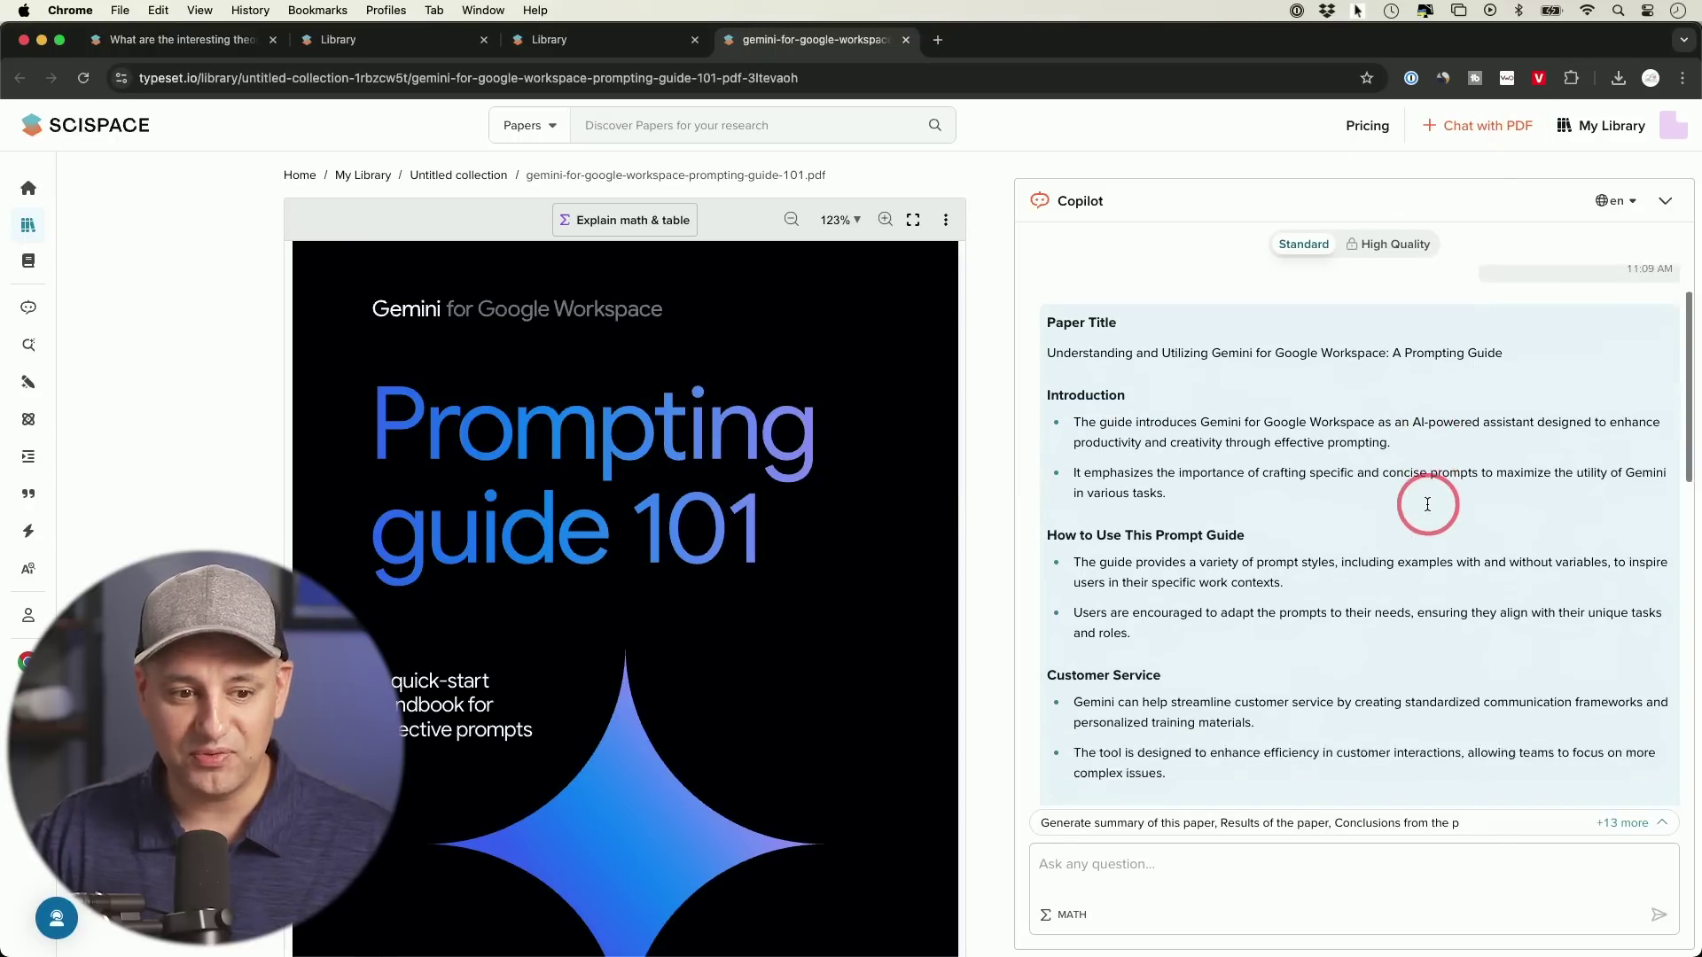
Have the copilot find papers related to the prompting guide
click(1618, 819)
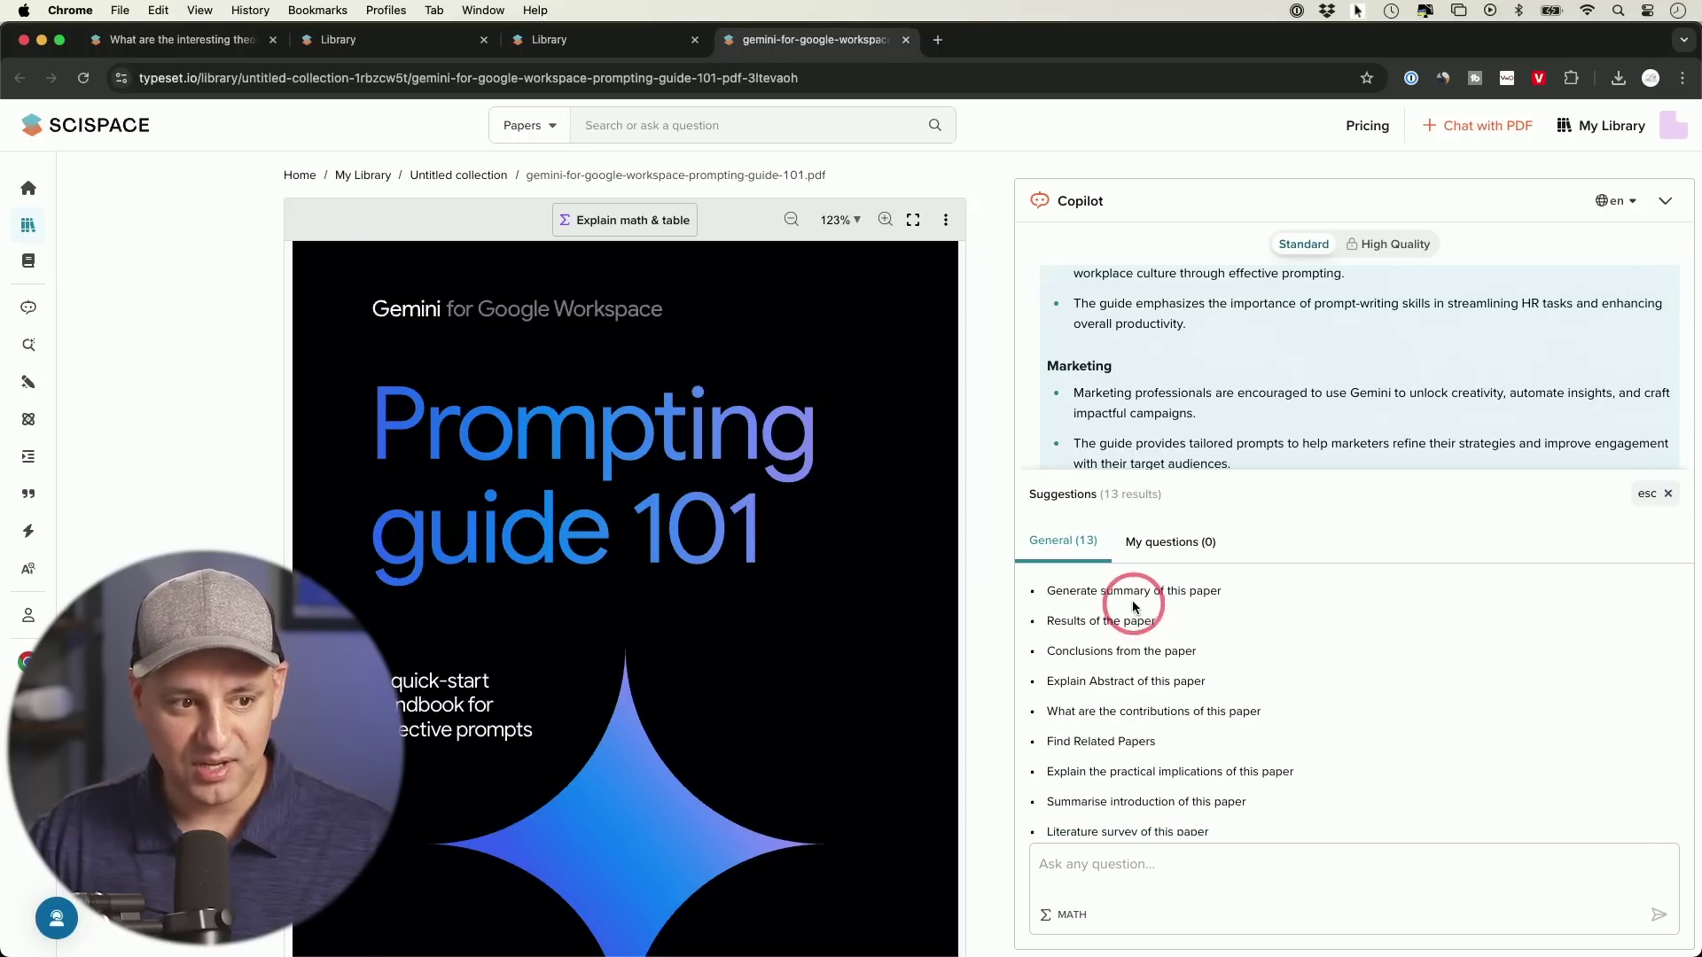
scroll(1134, 611, down, 2)
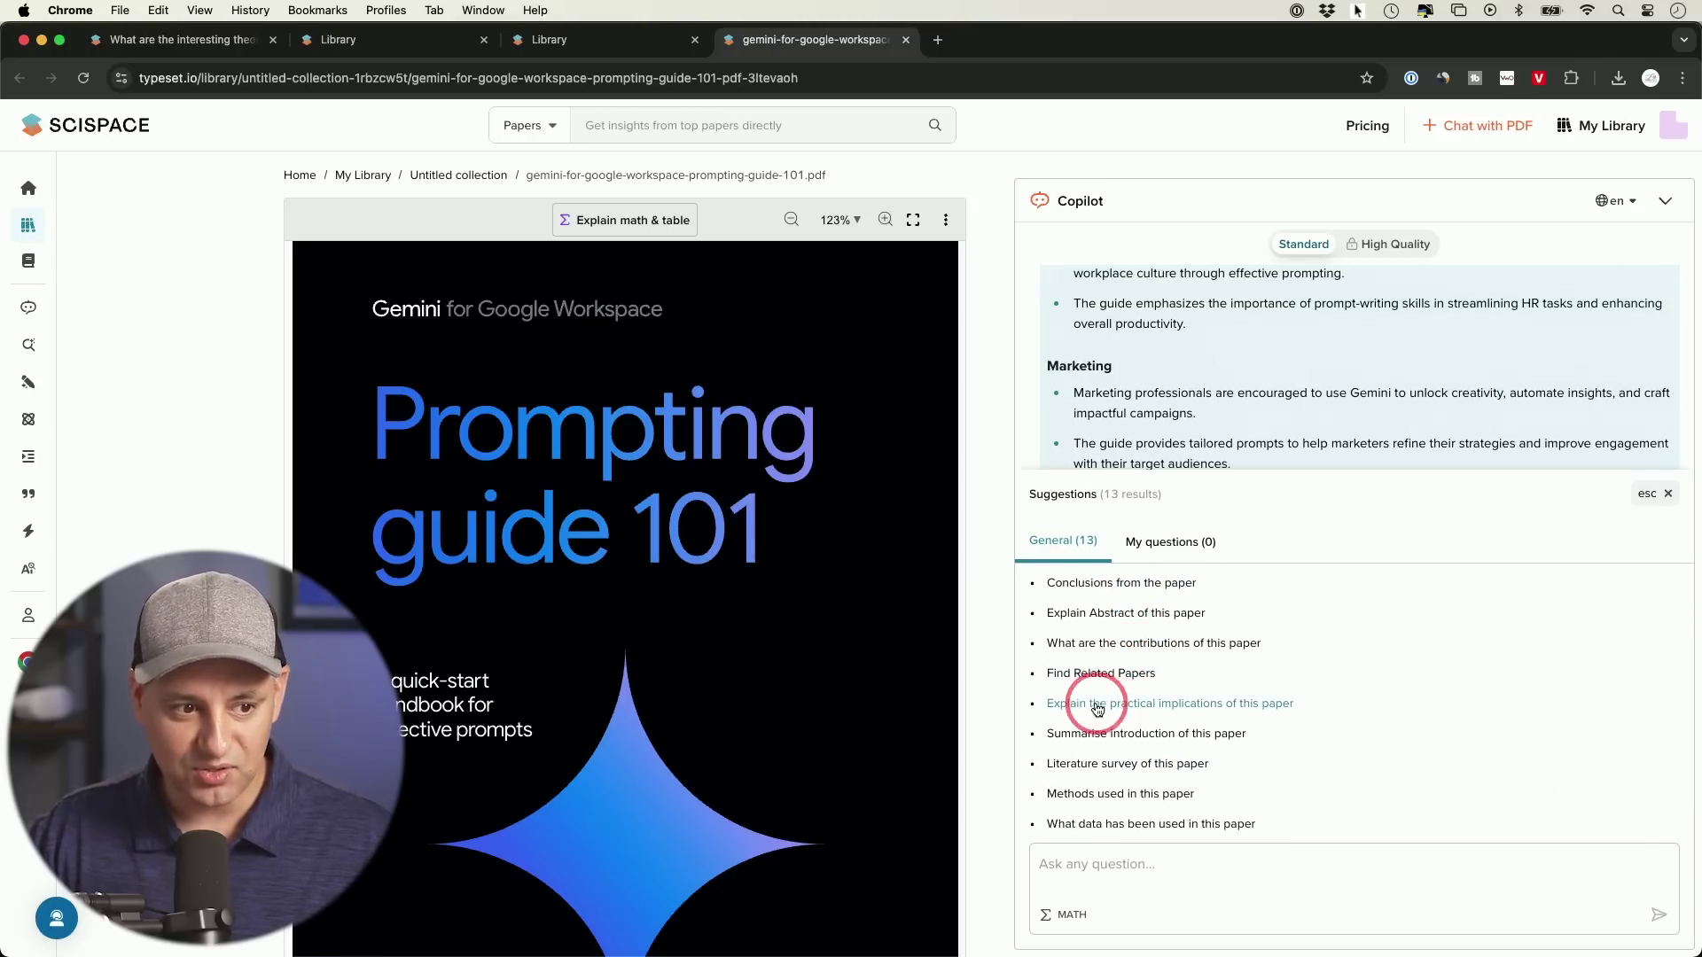
click(1096, 675)
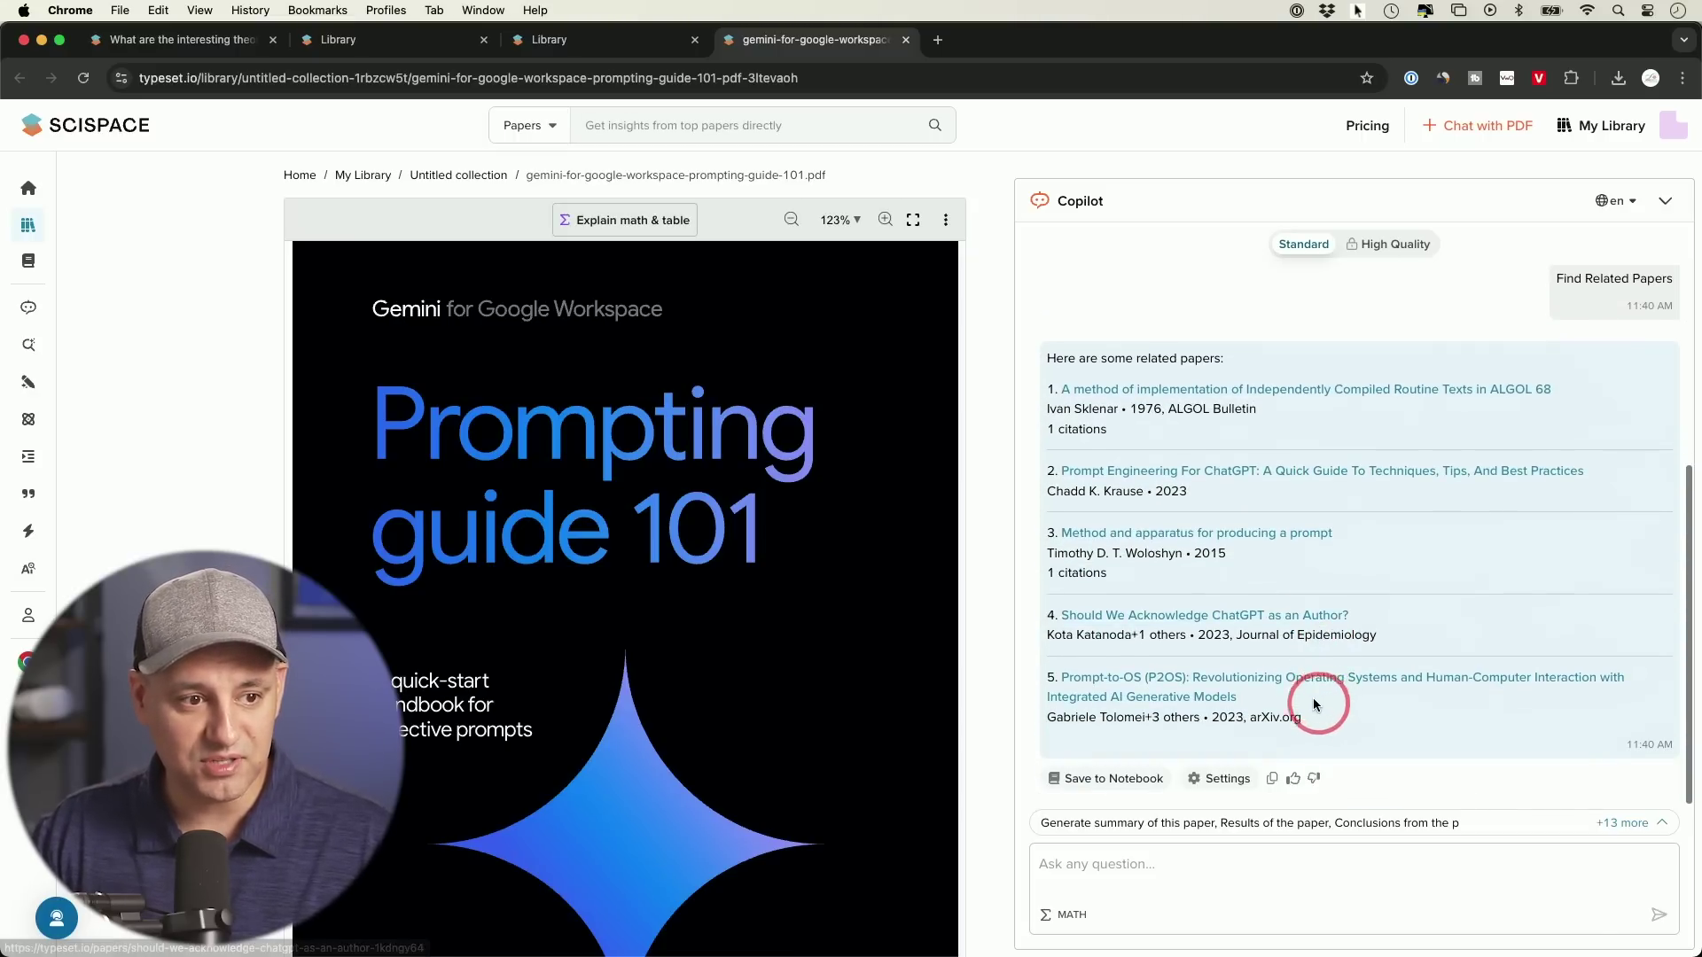
Open the Prompt Engineering For ChatGPT paper and scroll through its page
click(1207, 473)
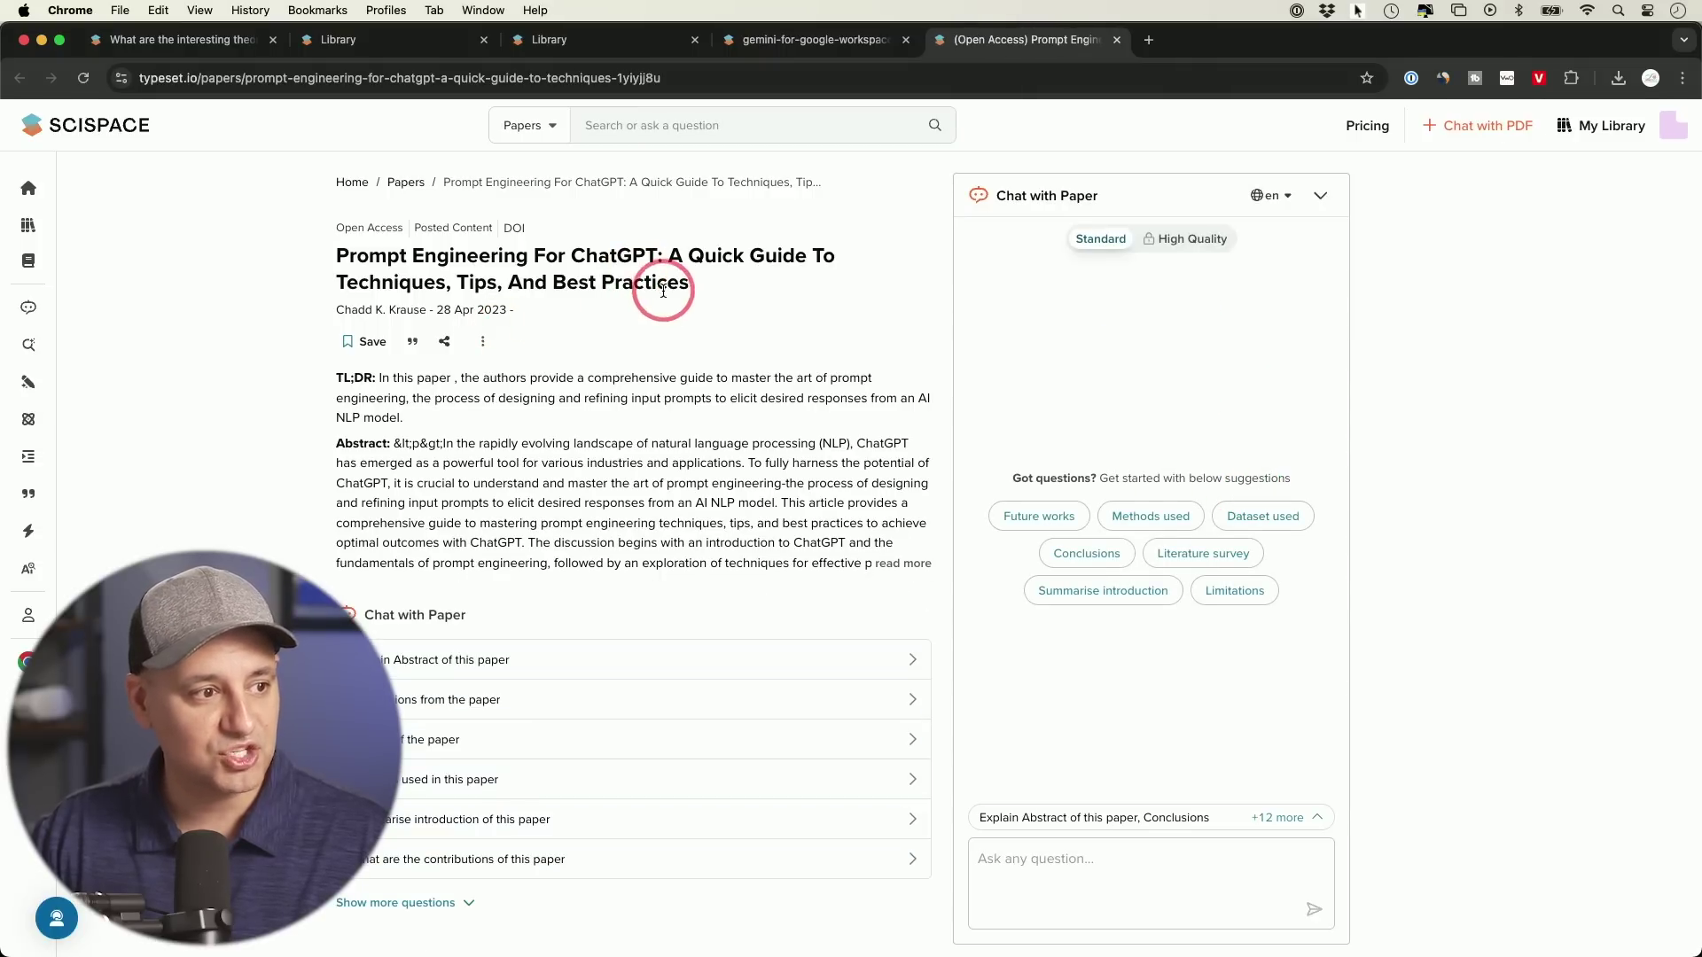
scroll(665, 297, down, 5)
scroll(665, 297, down, 10)
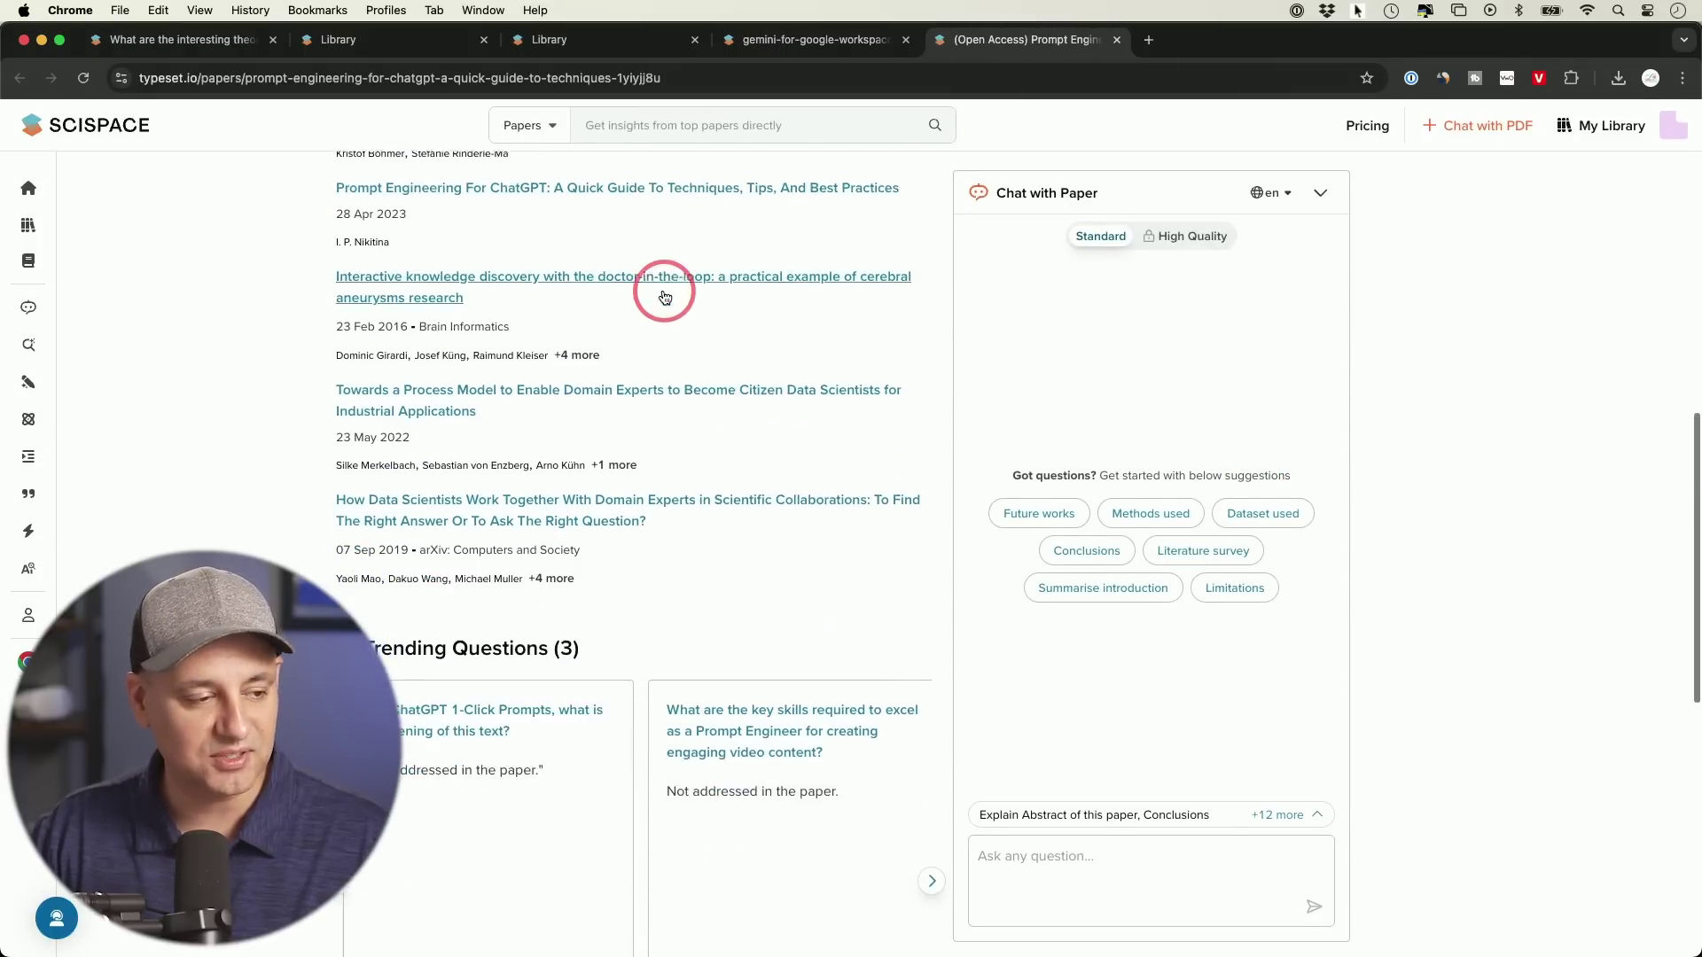
scroll(665, 288, down, 1)
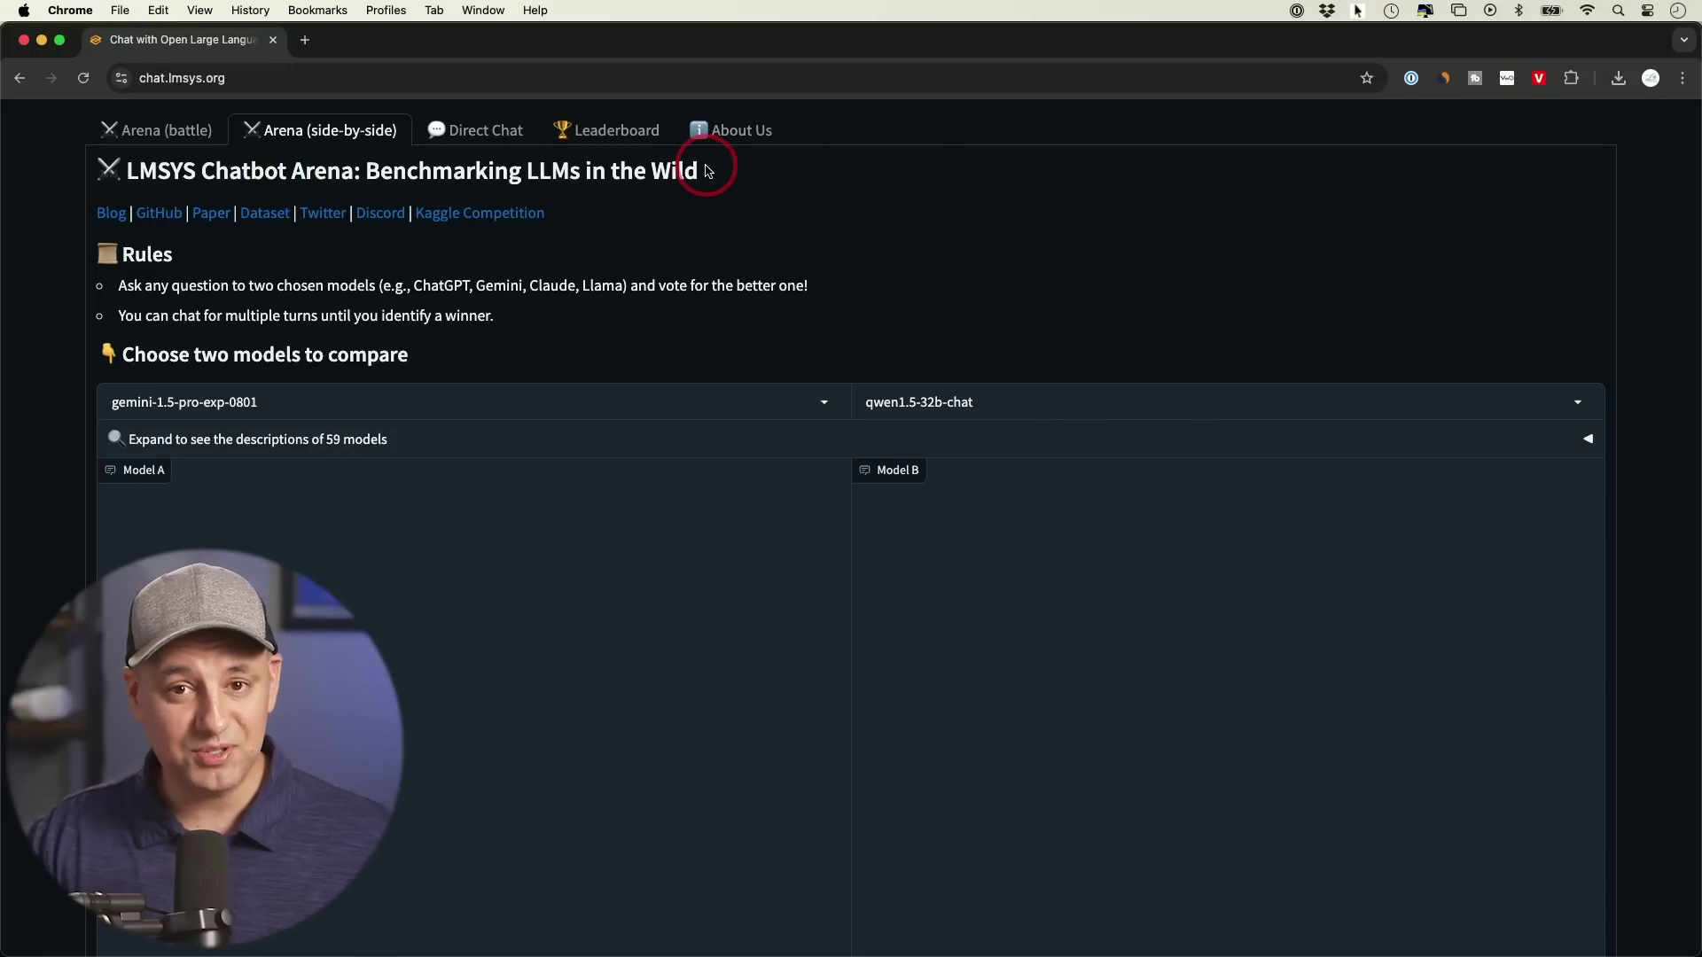
Show the Leaderboard and scroll the Arena Score rankings, led by Gemini-1.5-Pro-Exp-0801 at 1299
click(606, 137)
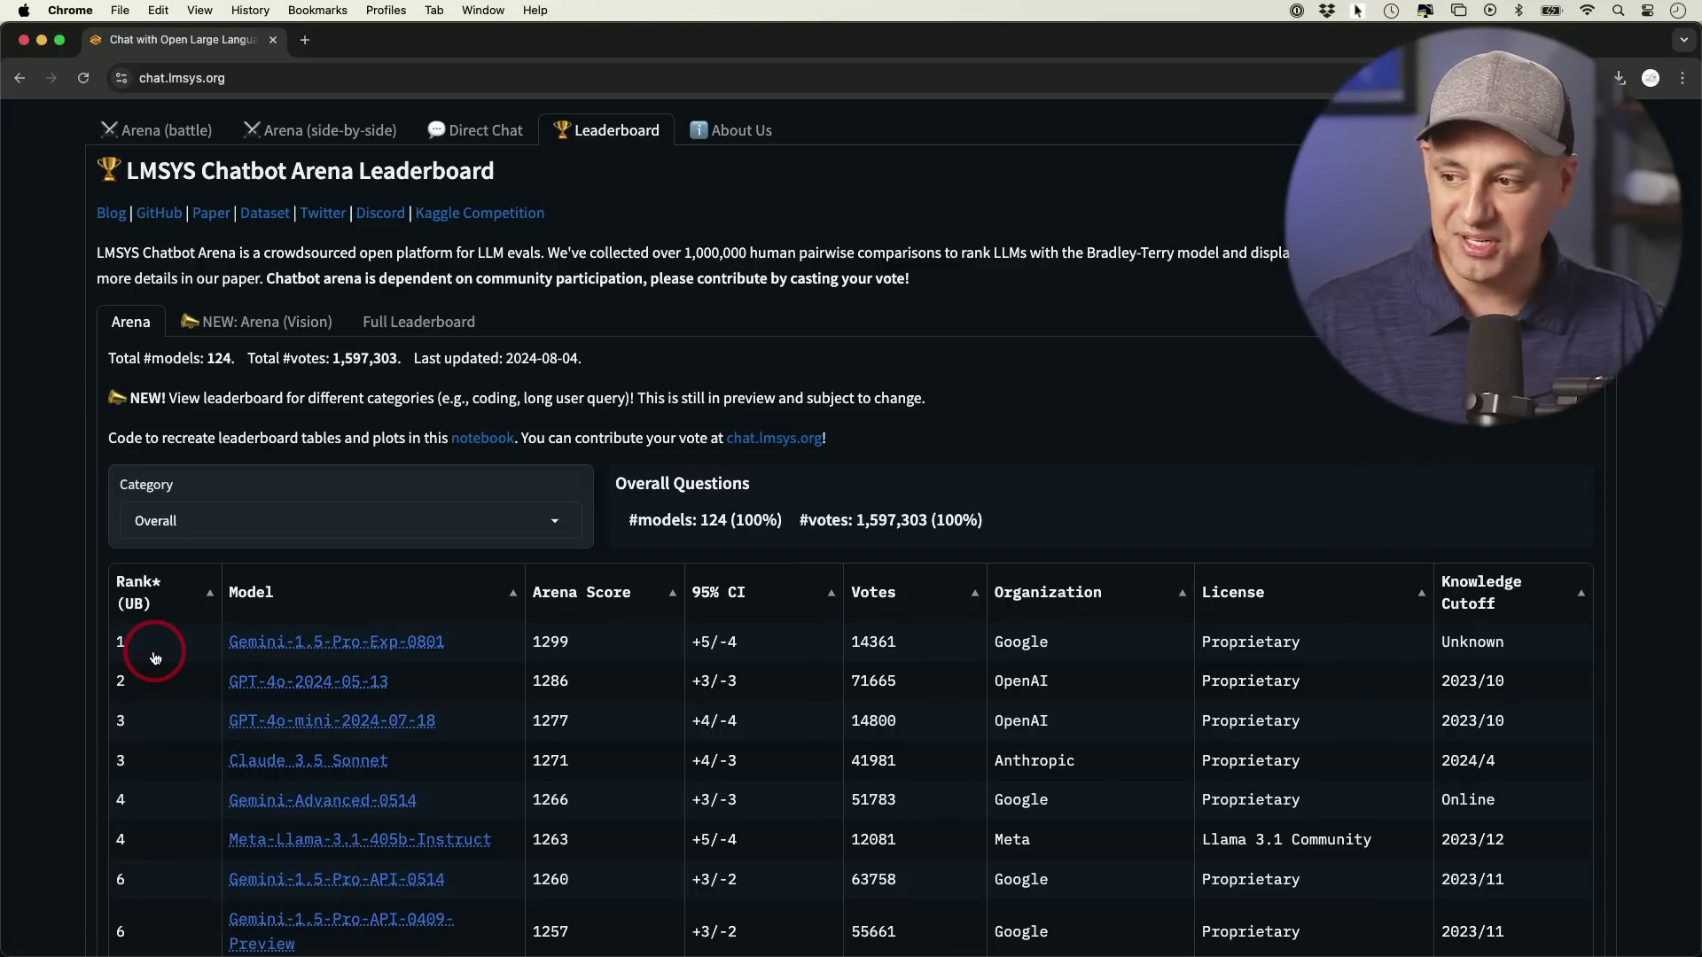
scroll(282, 692, down, 1)
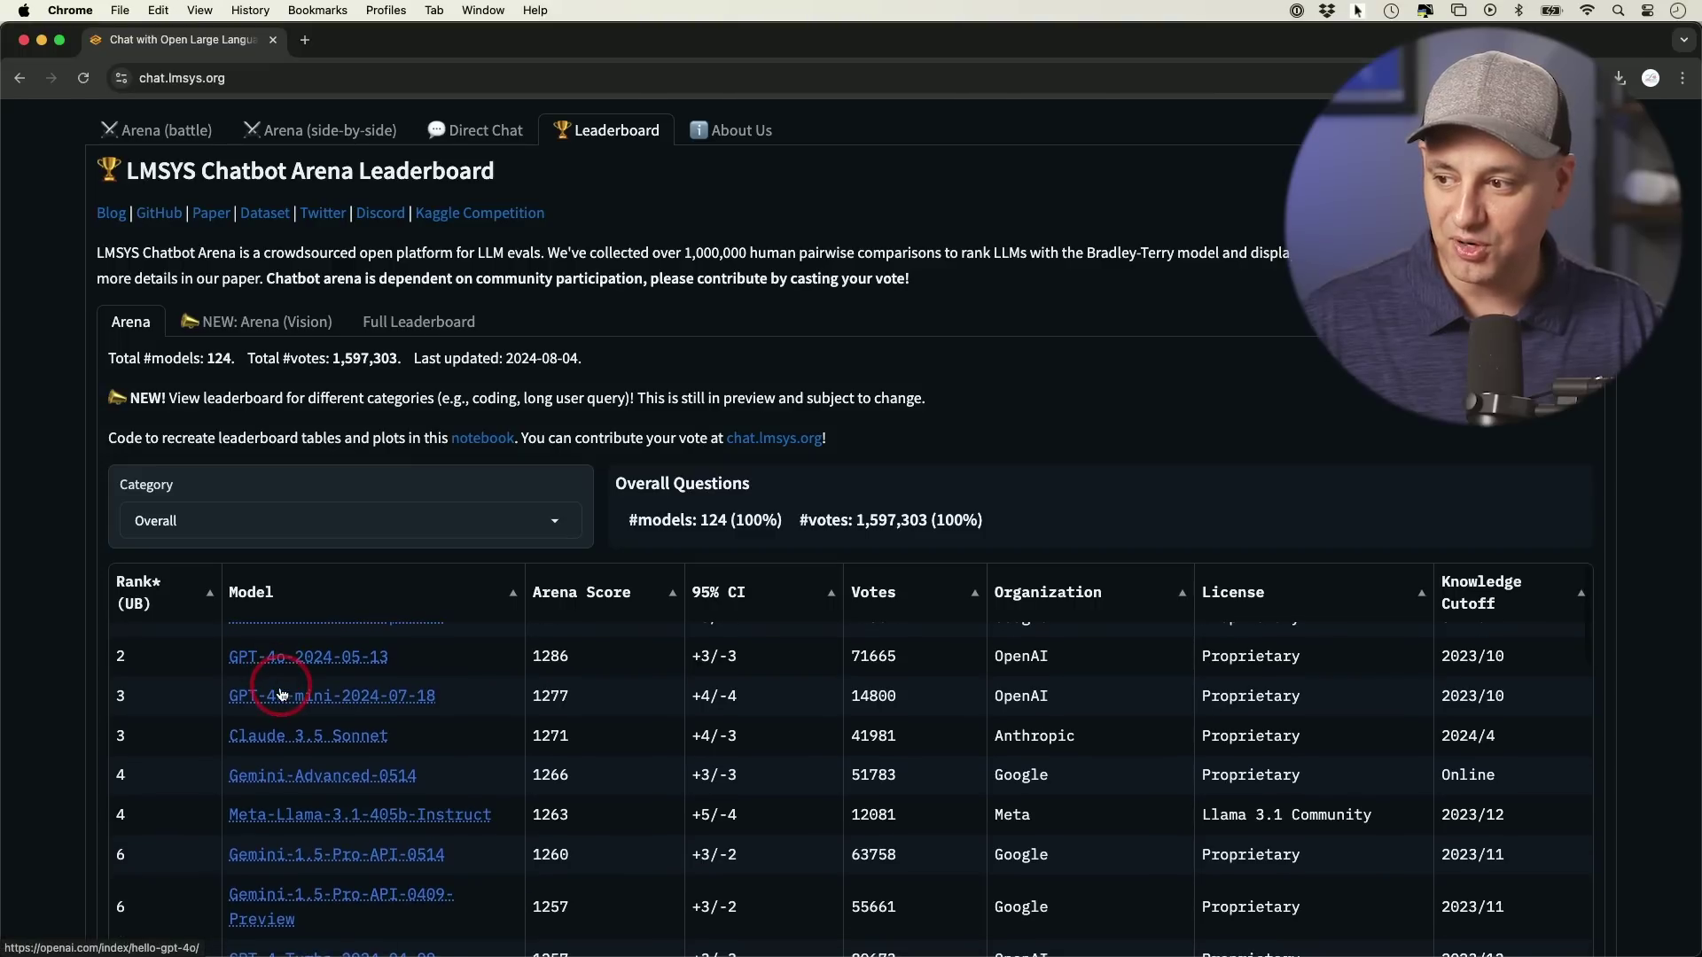
scroll(340, 753, up, 1)
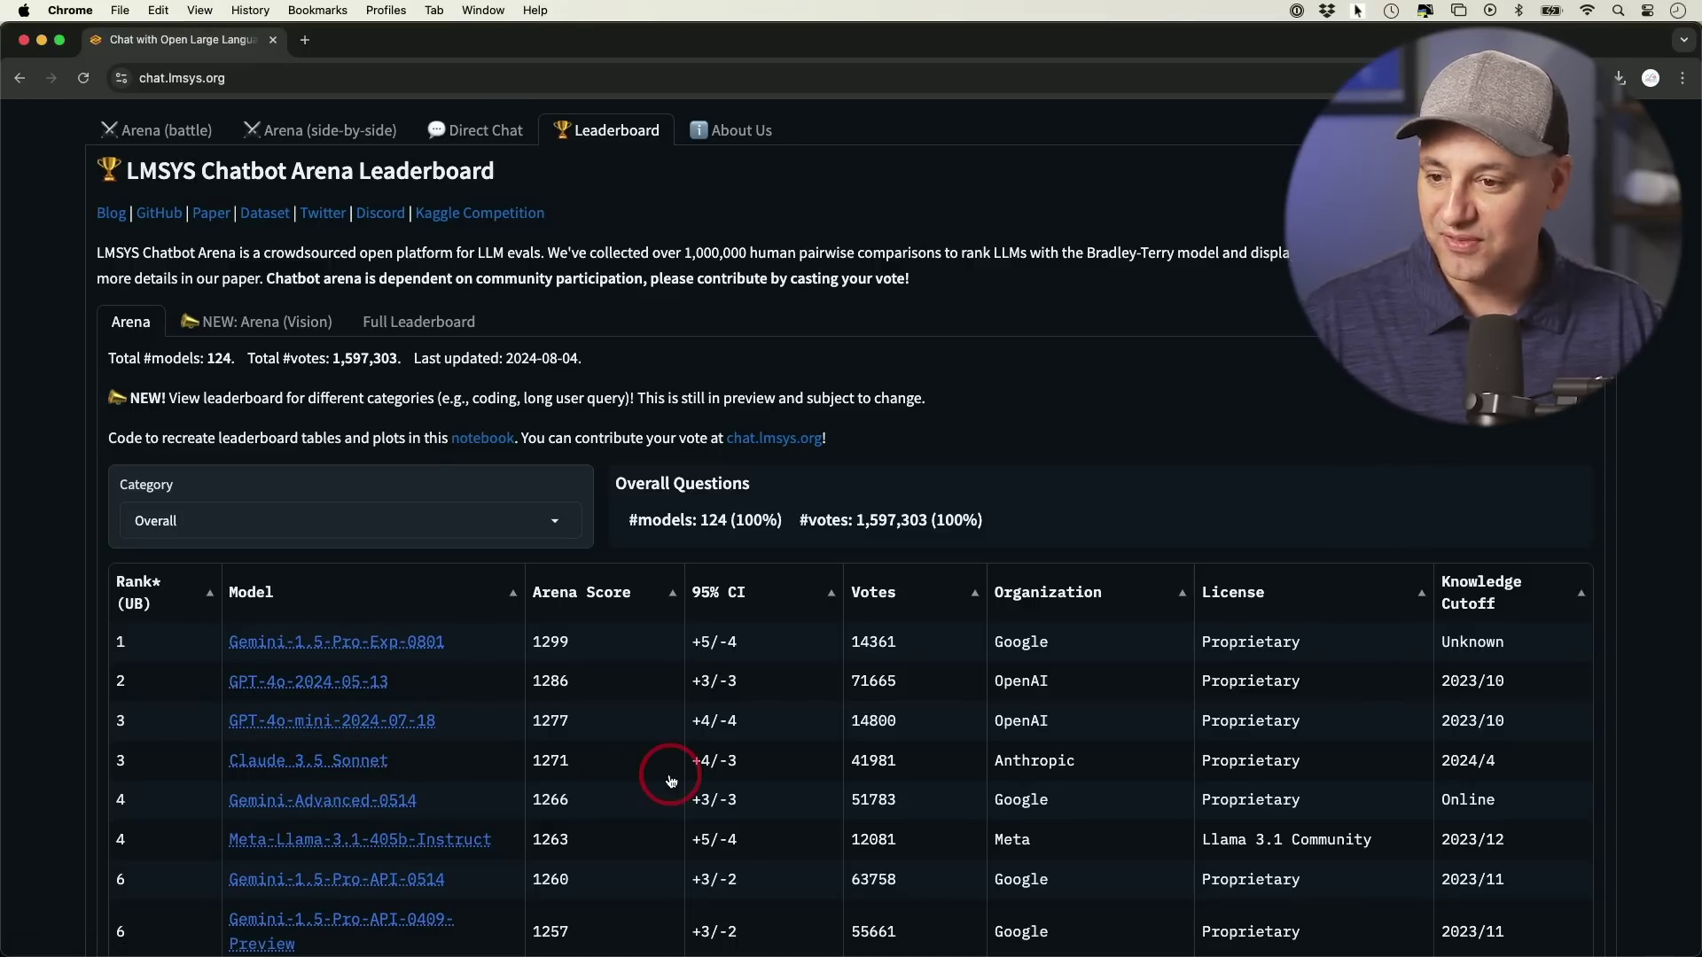
scroll(677, 780, down, 9)
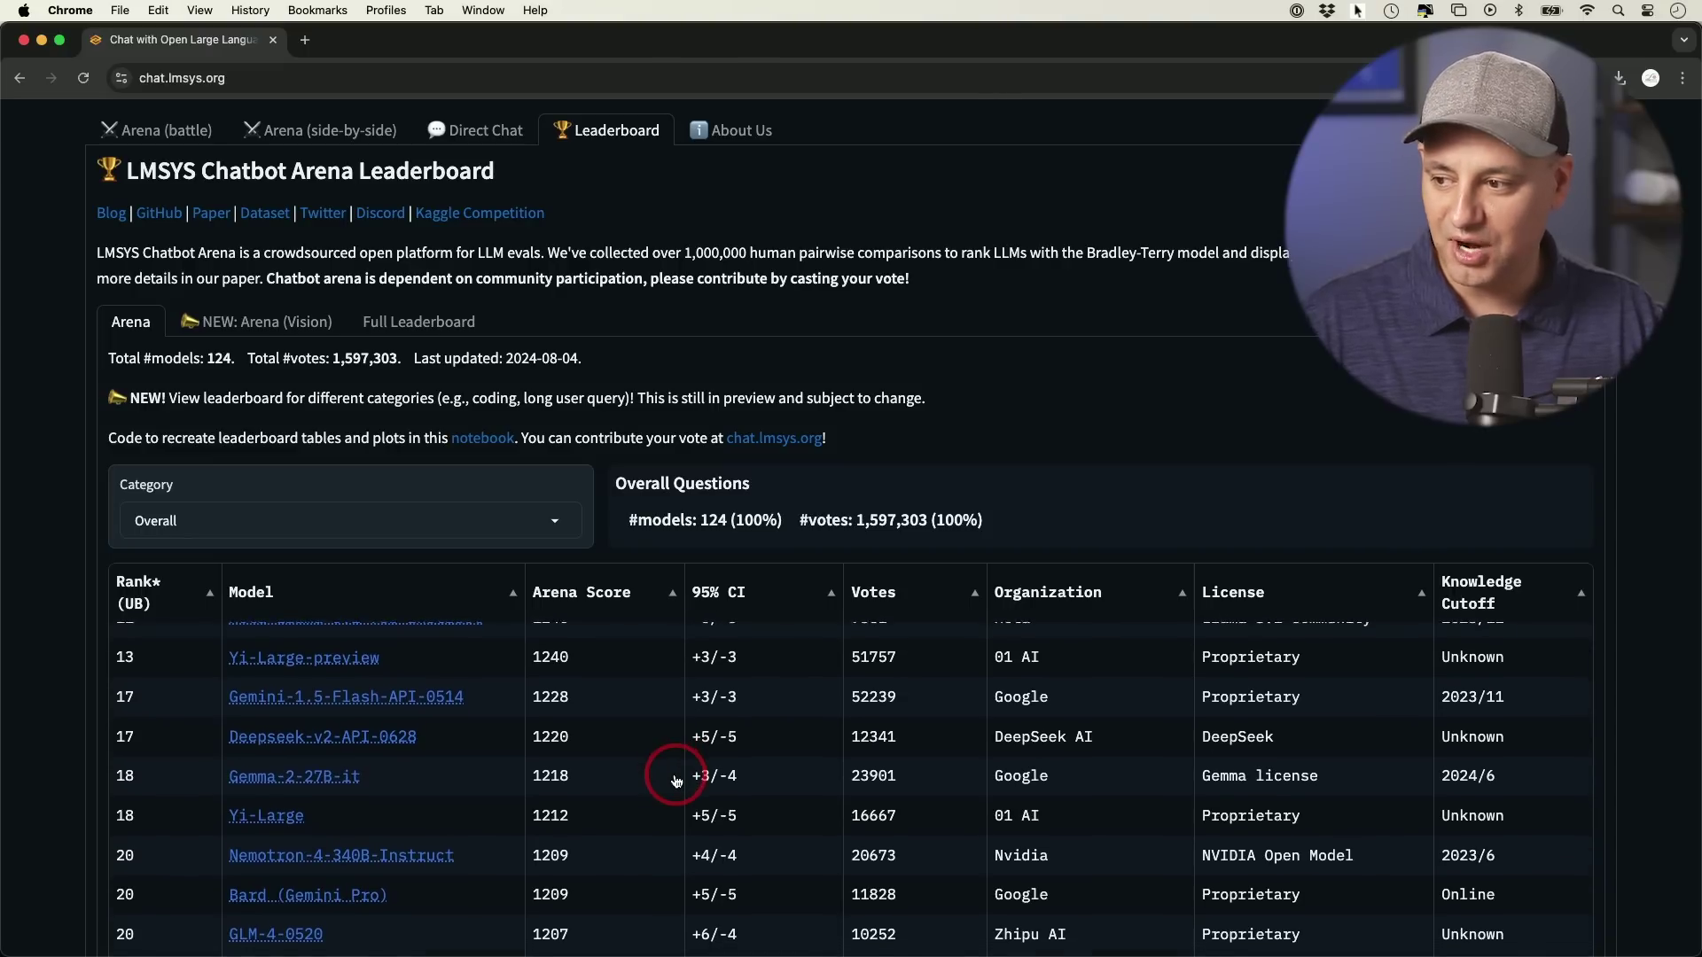
scroll(676, 780, down, 15)
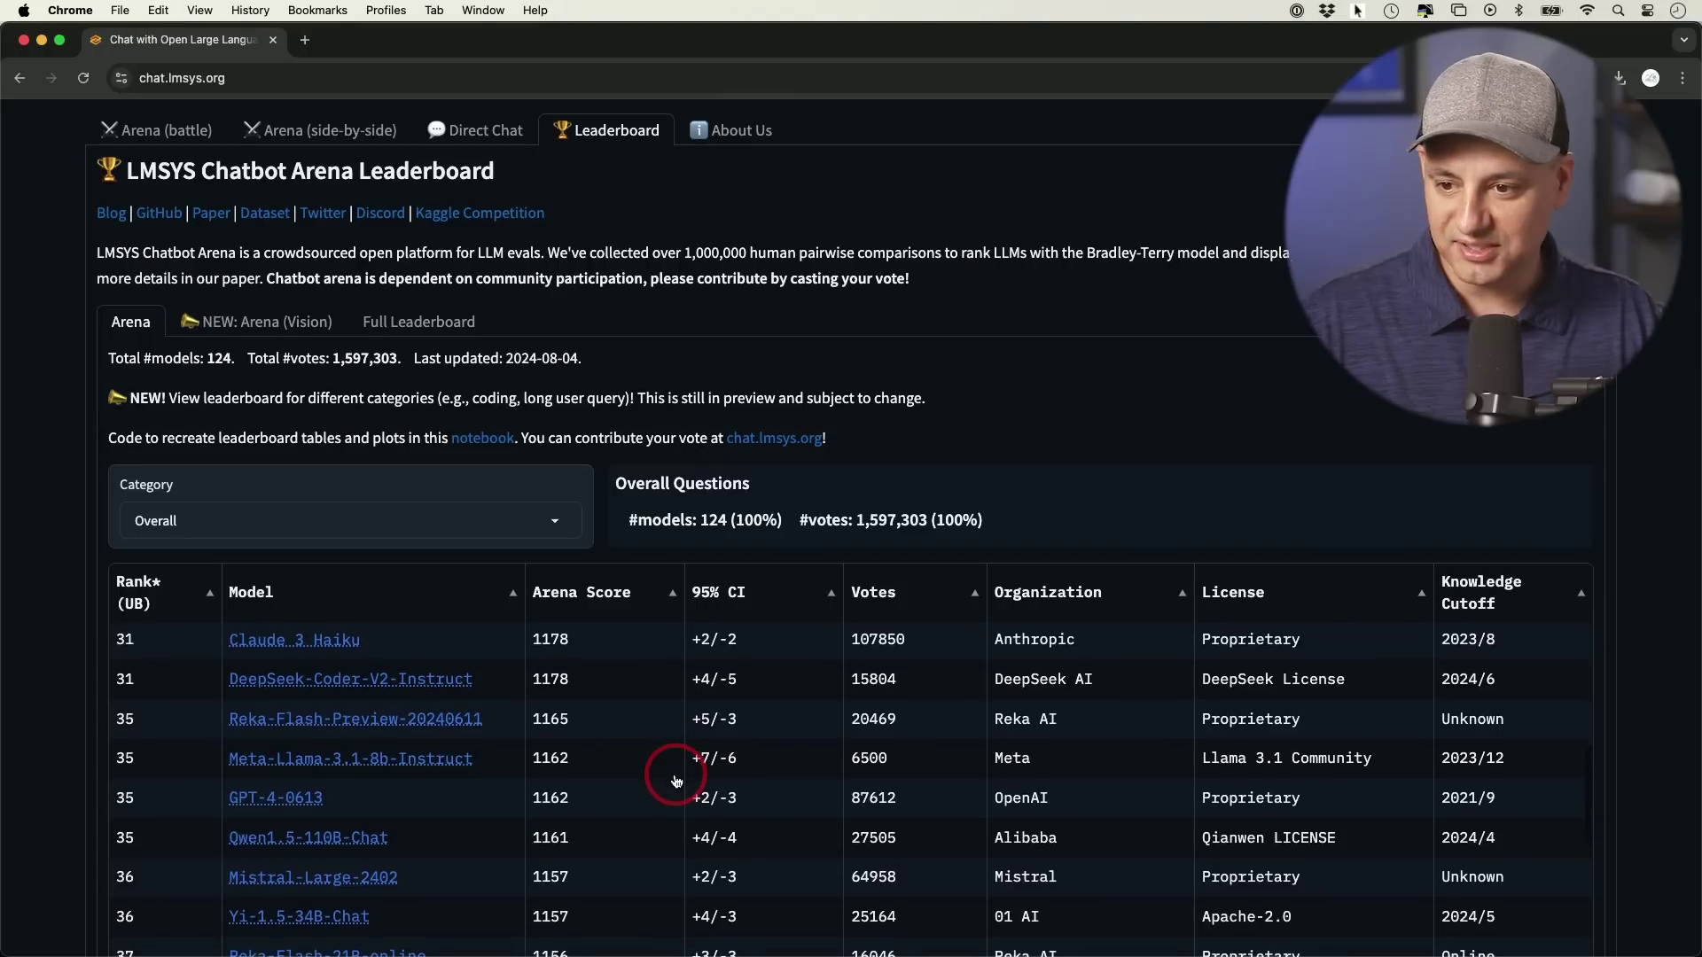
scroll(677, 780, up, 20)
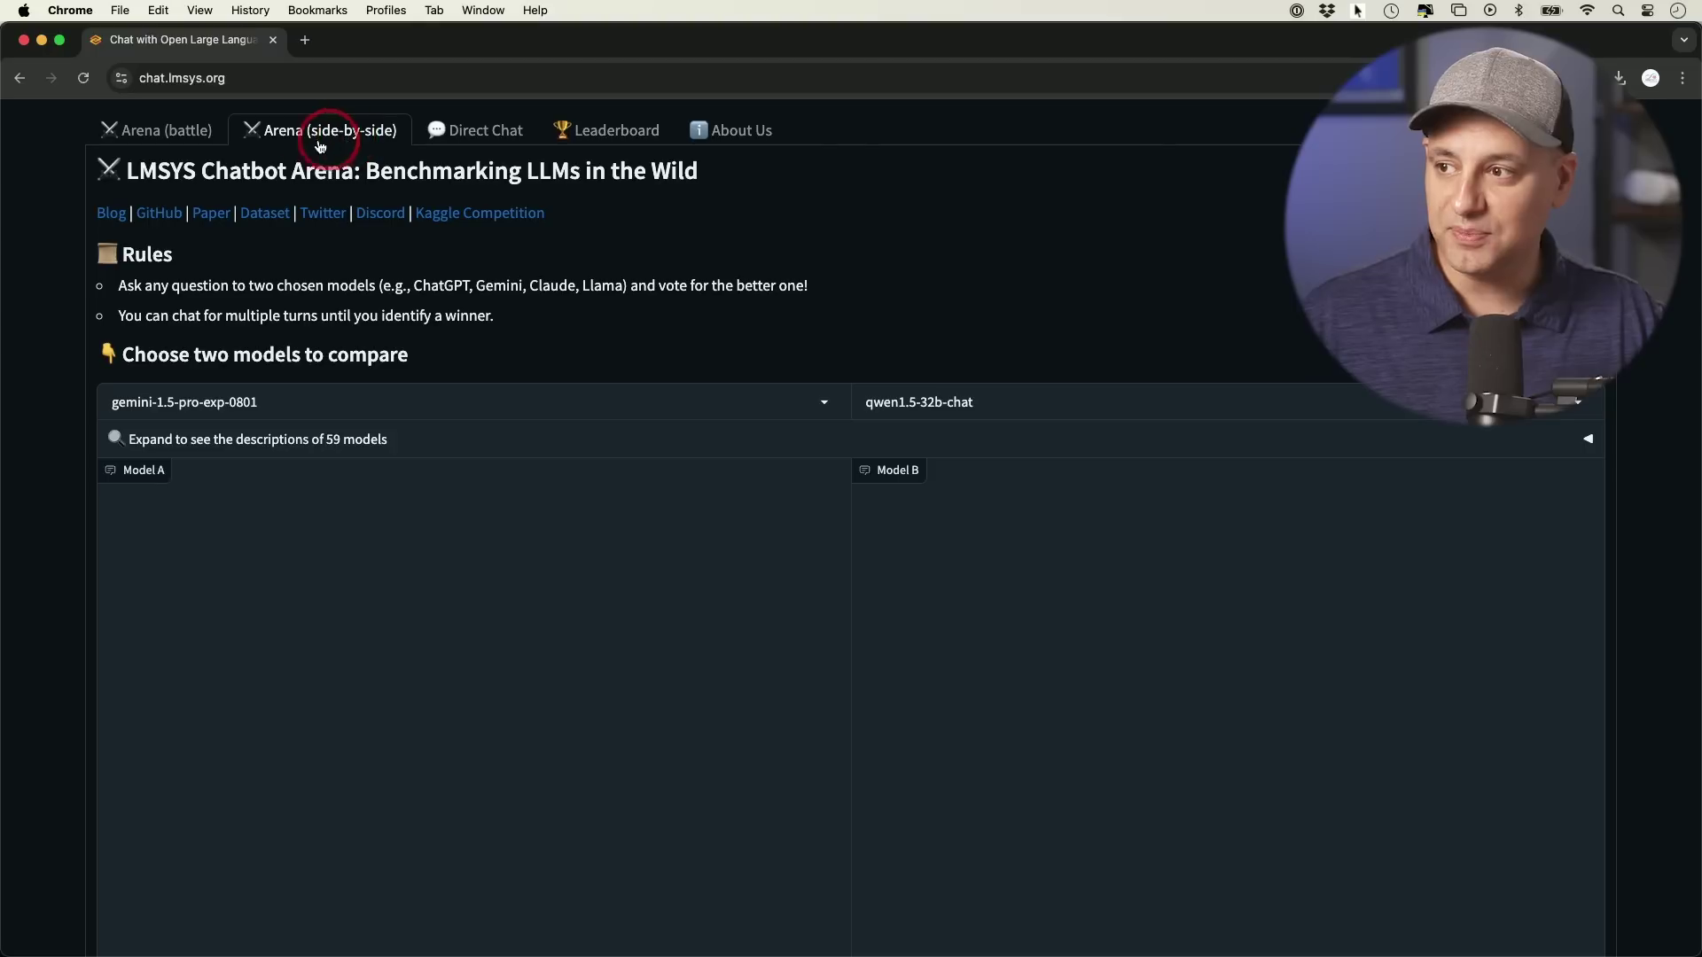
Return to the side-by-side arena and keep gemini-1.5-pro-exp-0801 as Model A
click(325, 140)
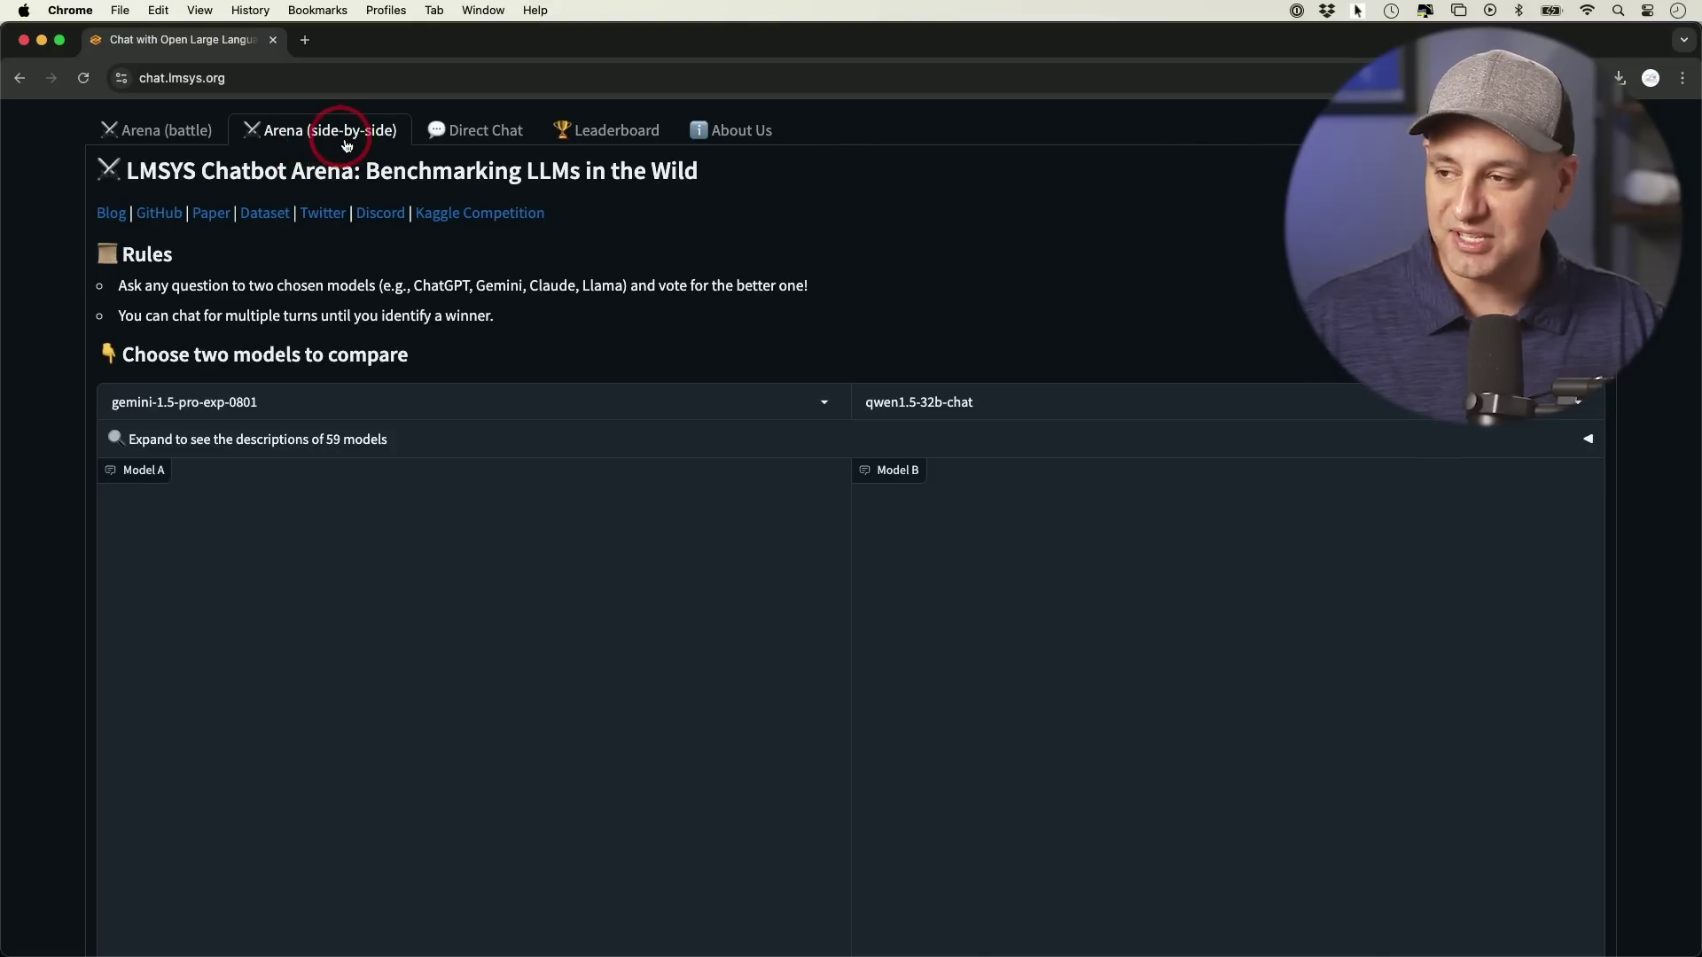
click(550, 369)
scroll(463, 357, down, 2)
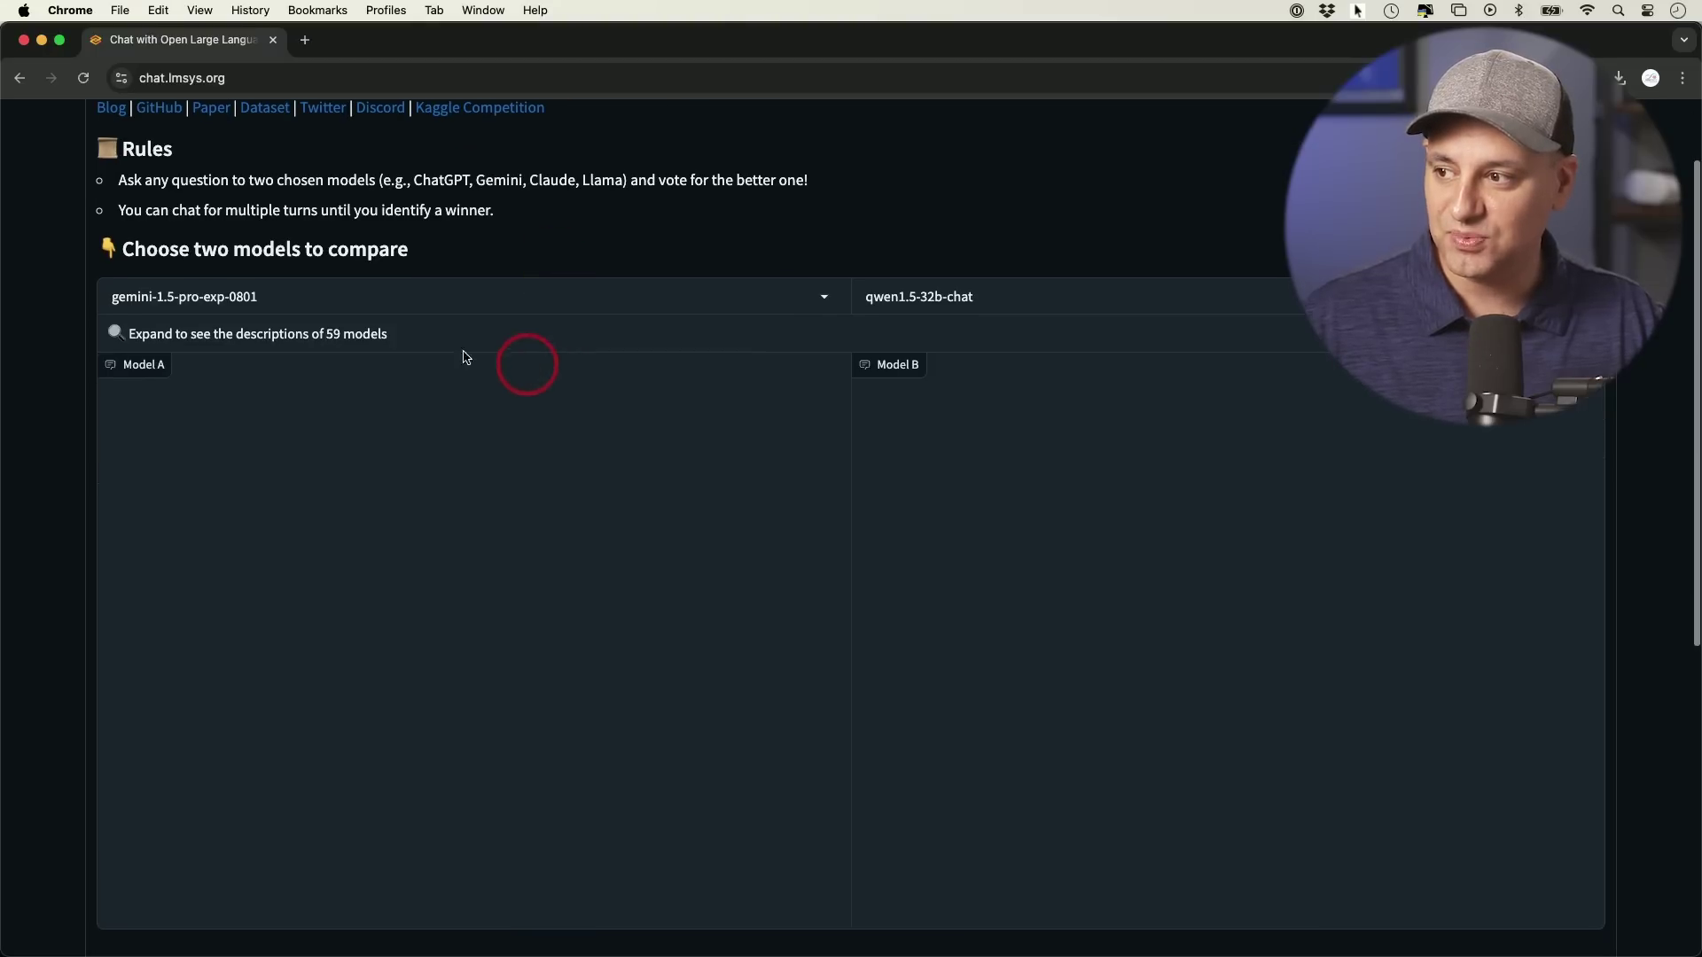
click(255, 296)
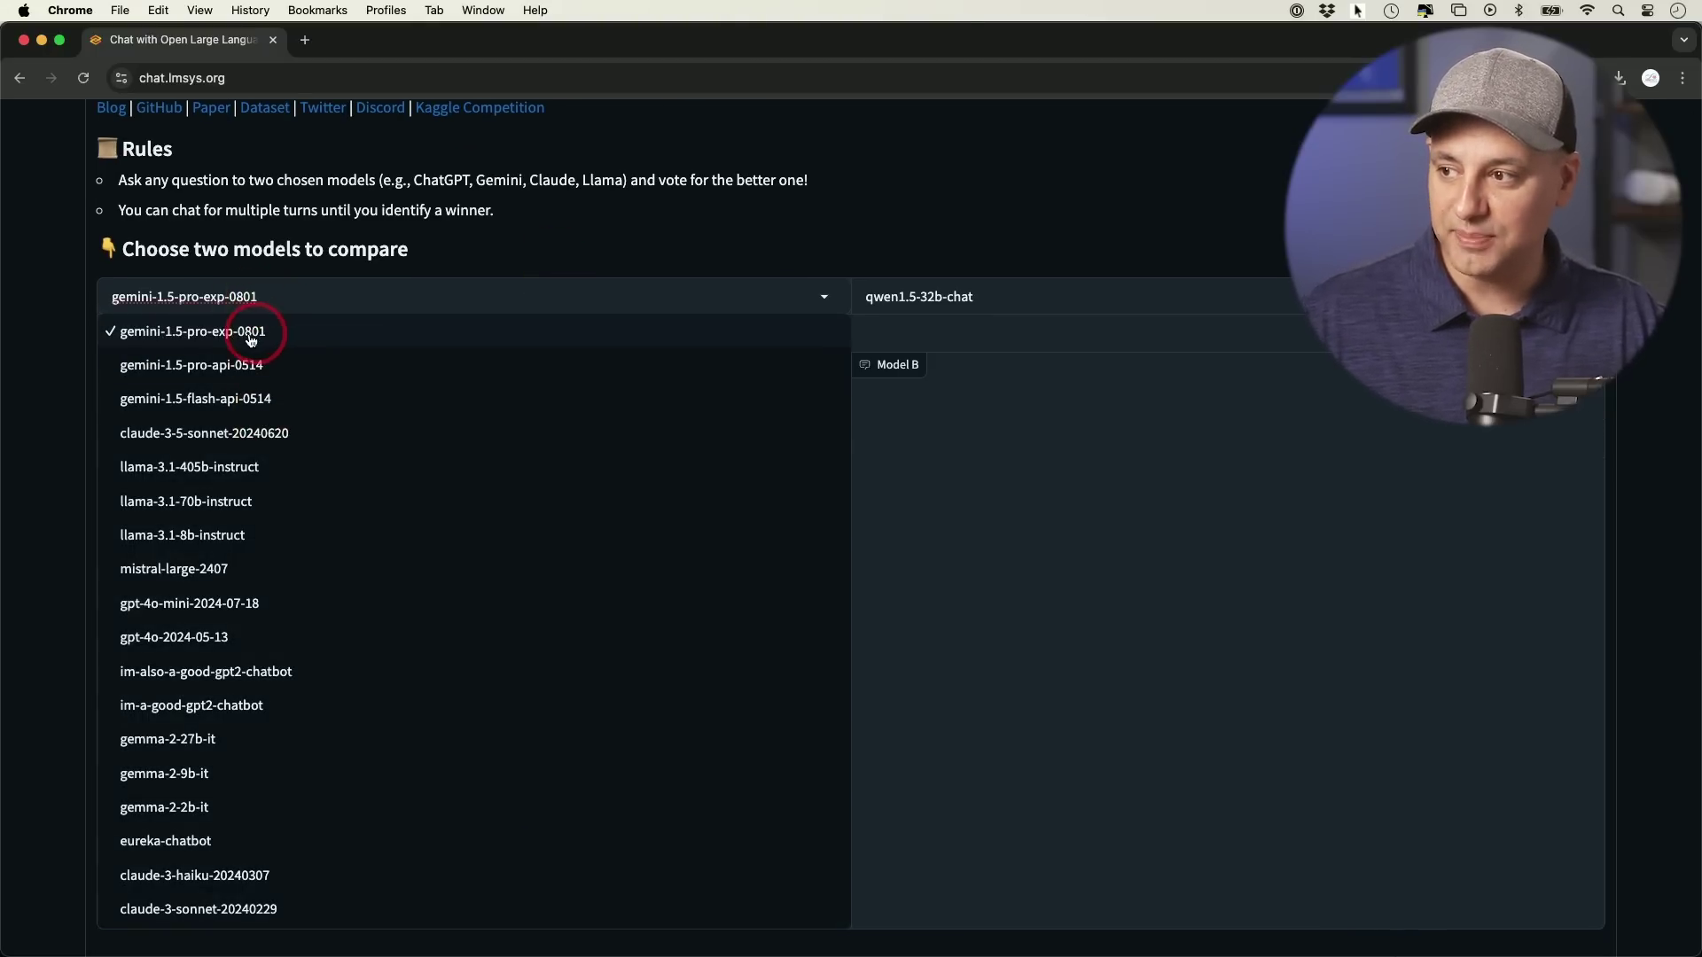
click(151, 342)
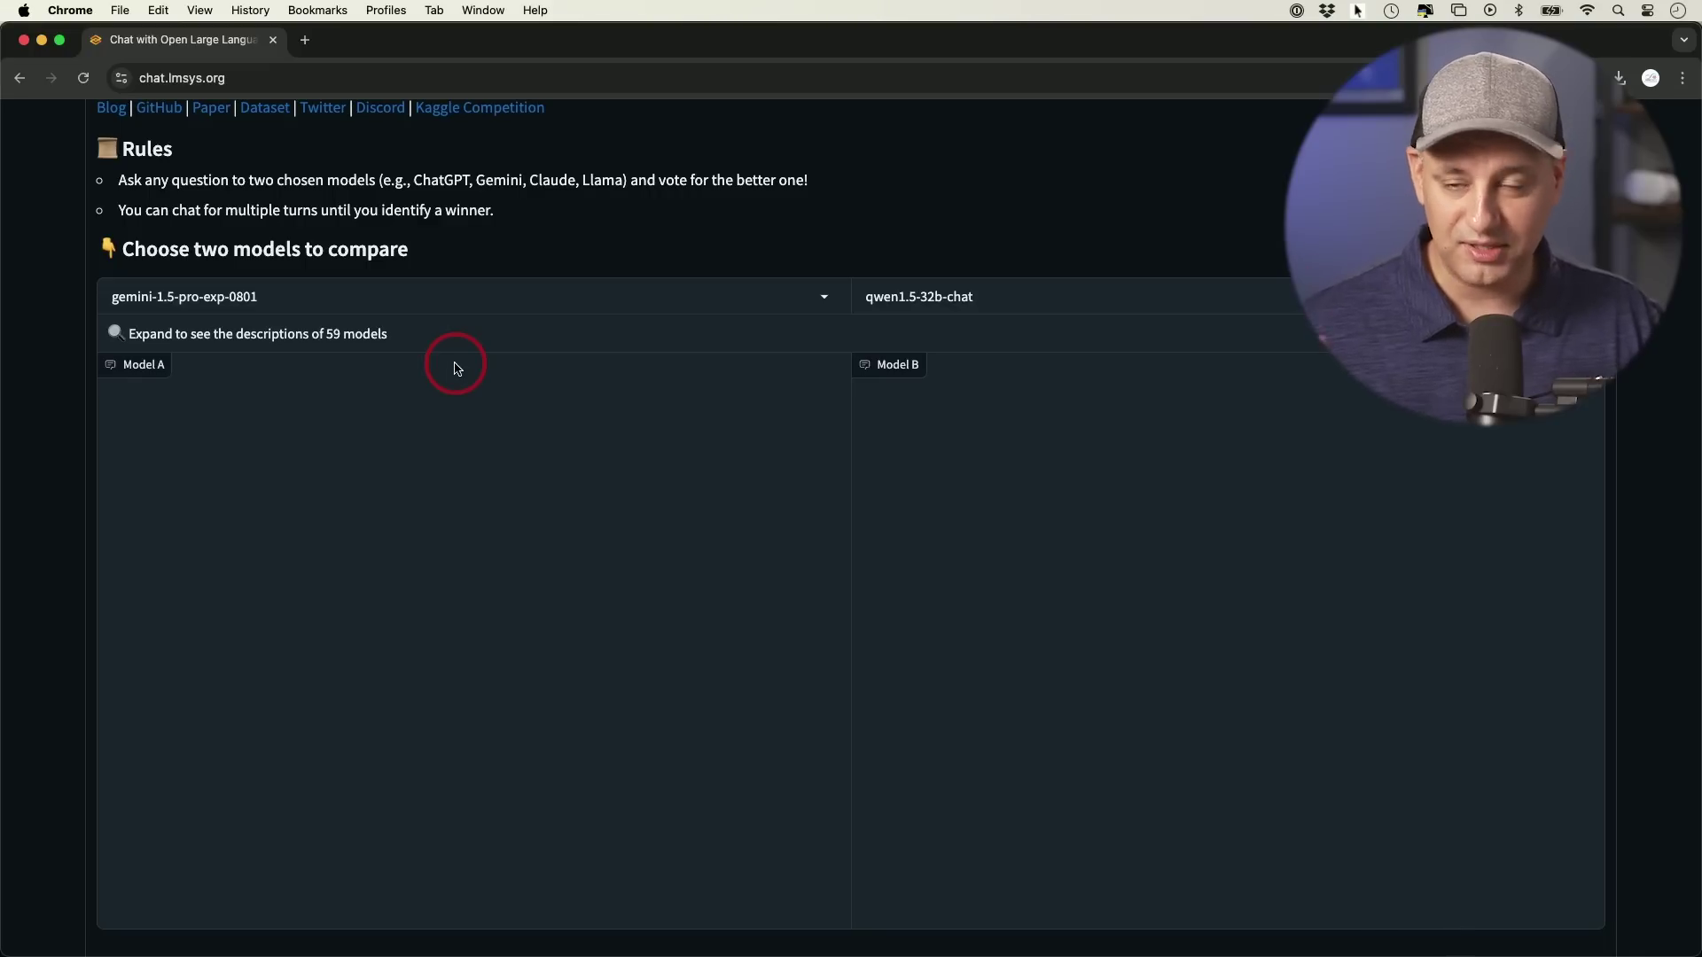
scroll(456, 368, up, 3)
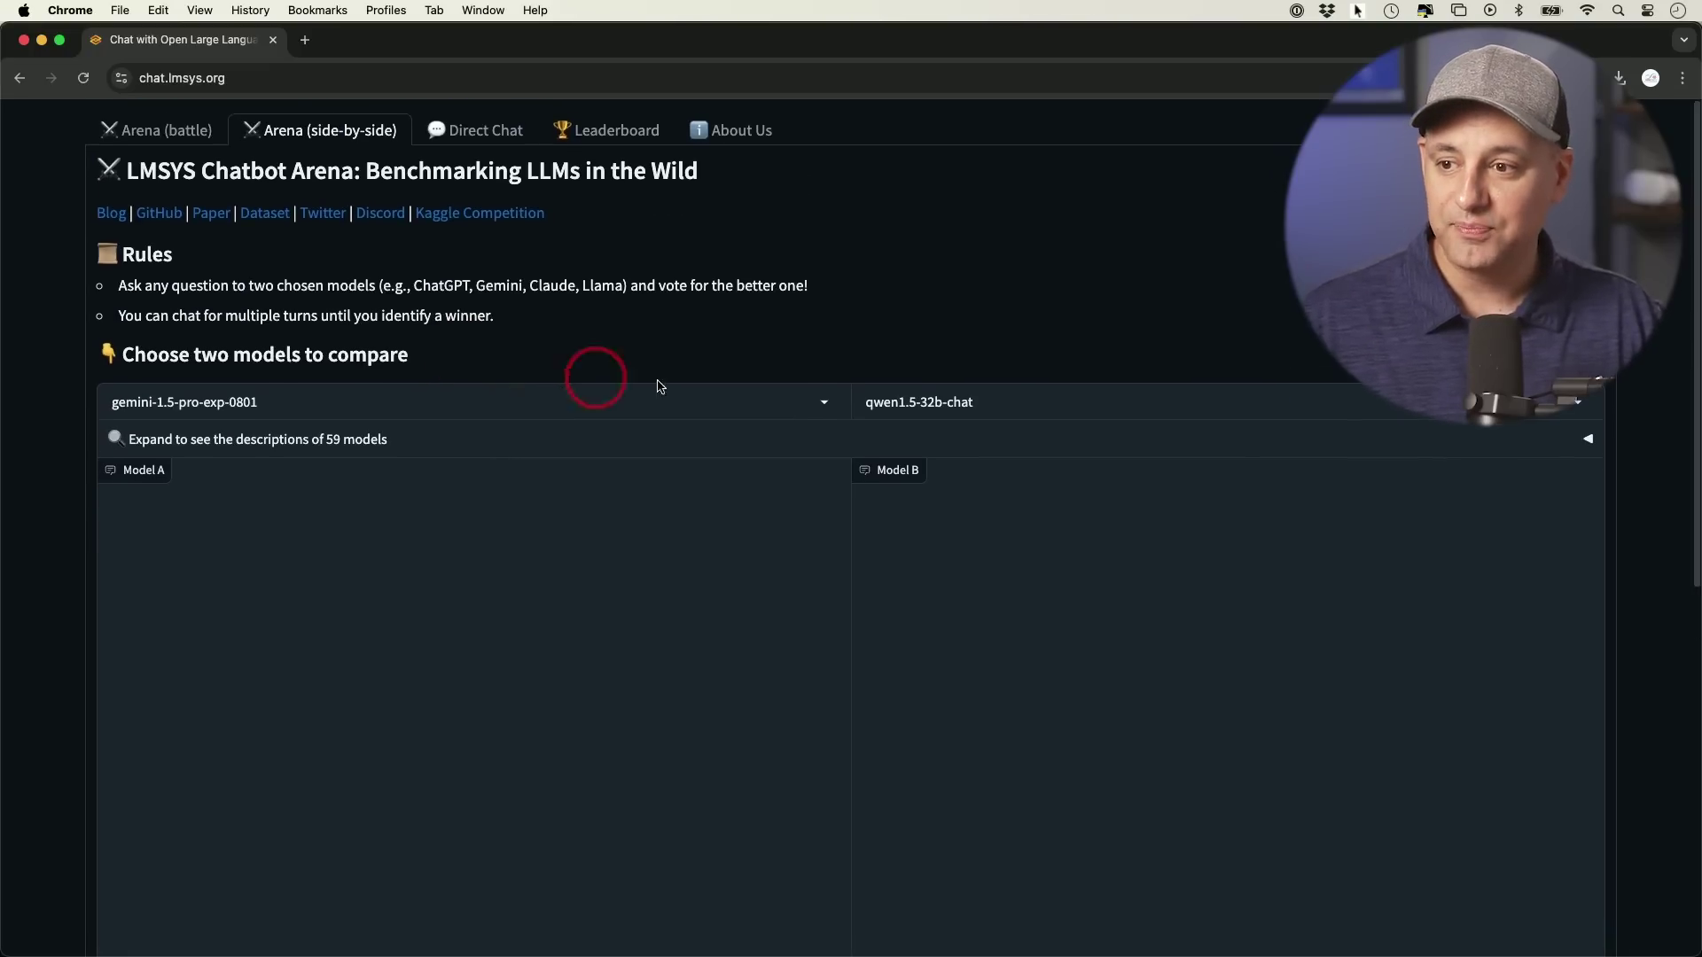
Set Model B to claude-3-5-sonnet-20240620 and review its table of top LLMs
click(946, 396)
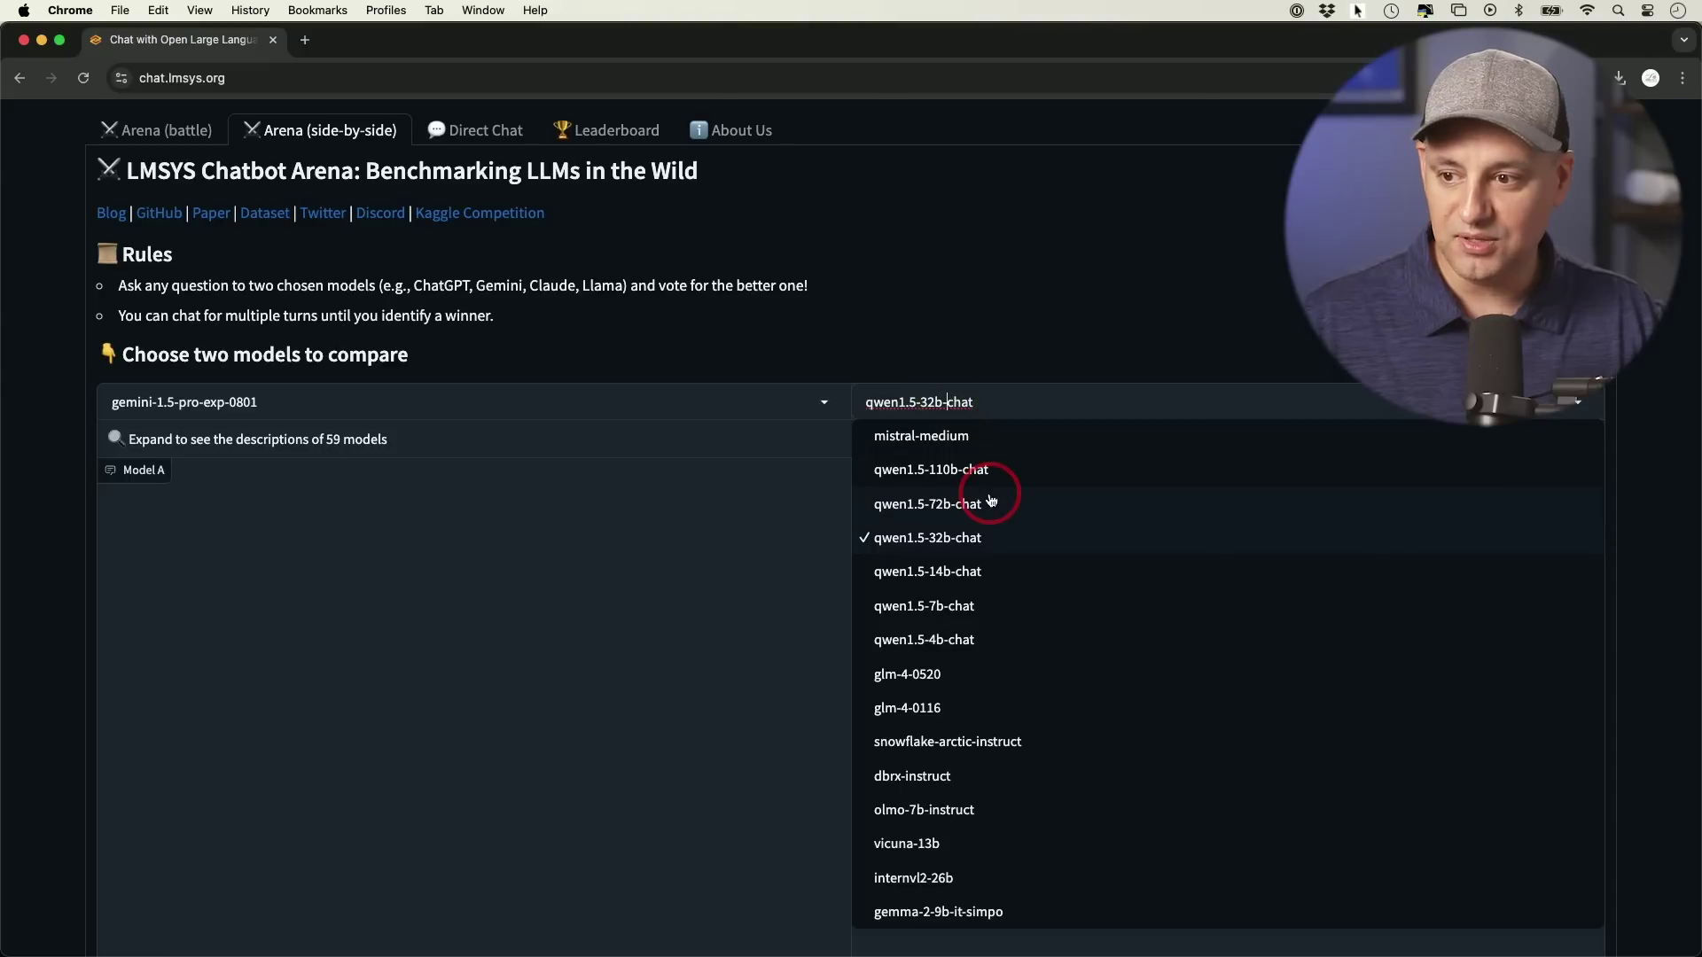
scroll(993, 505, up, 20)
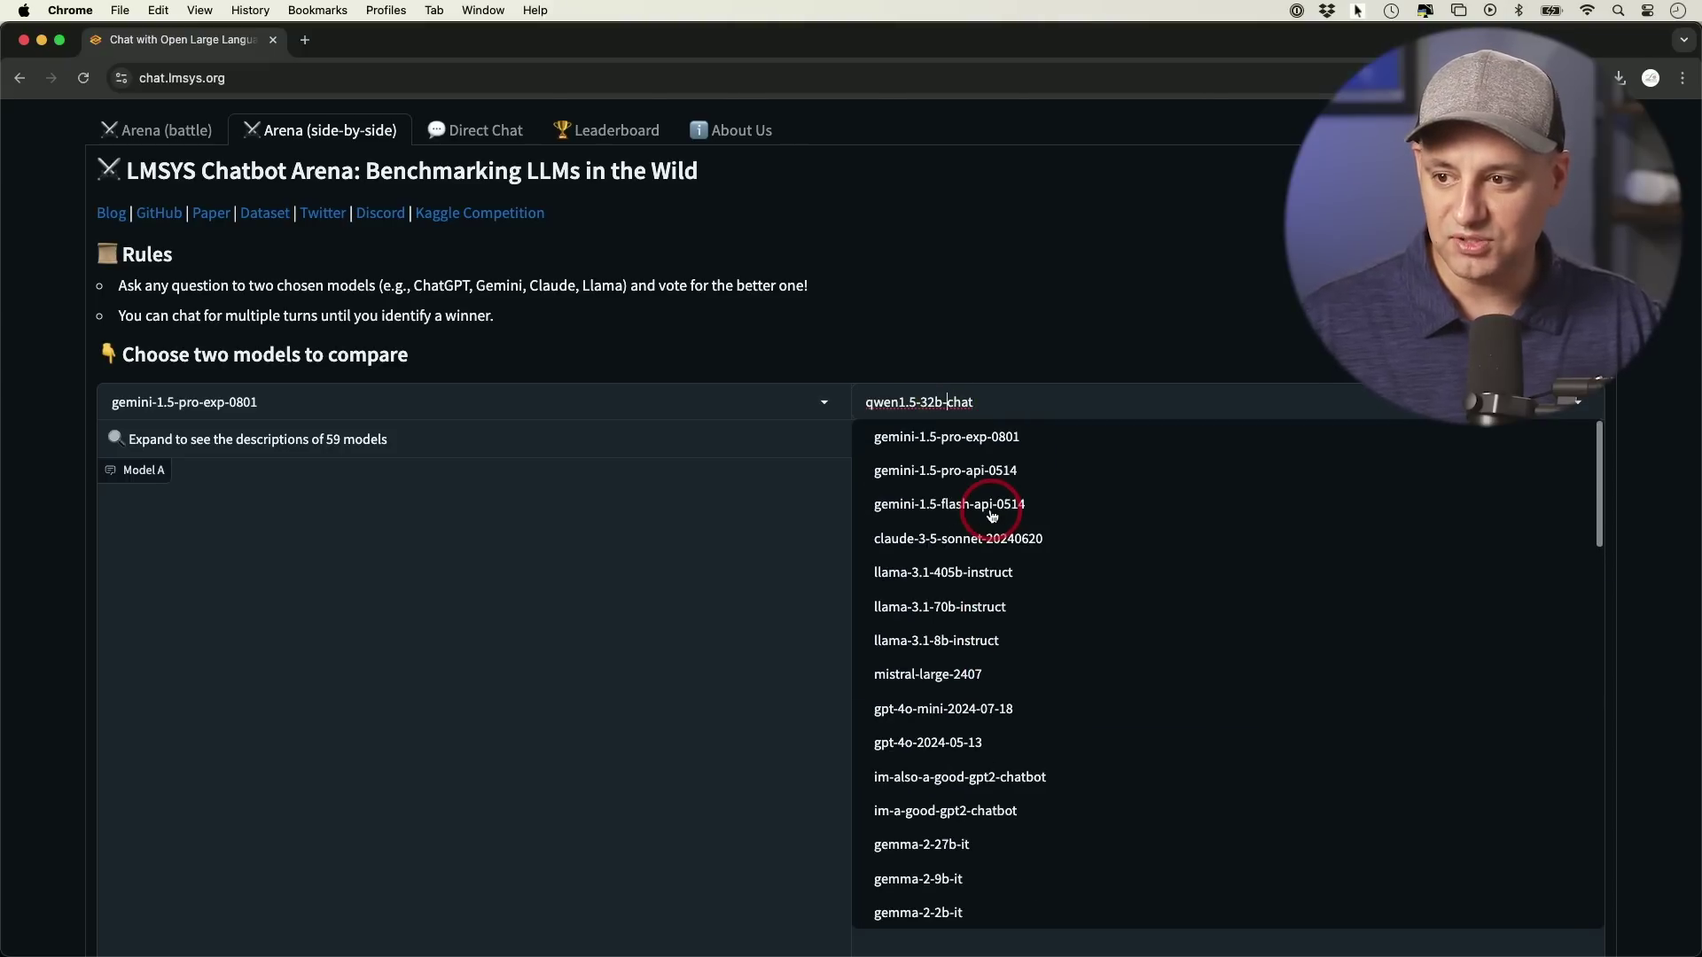
click(927, 540)
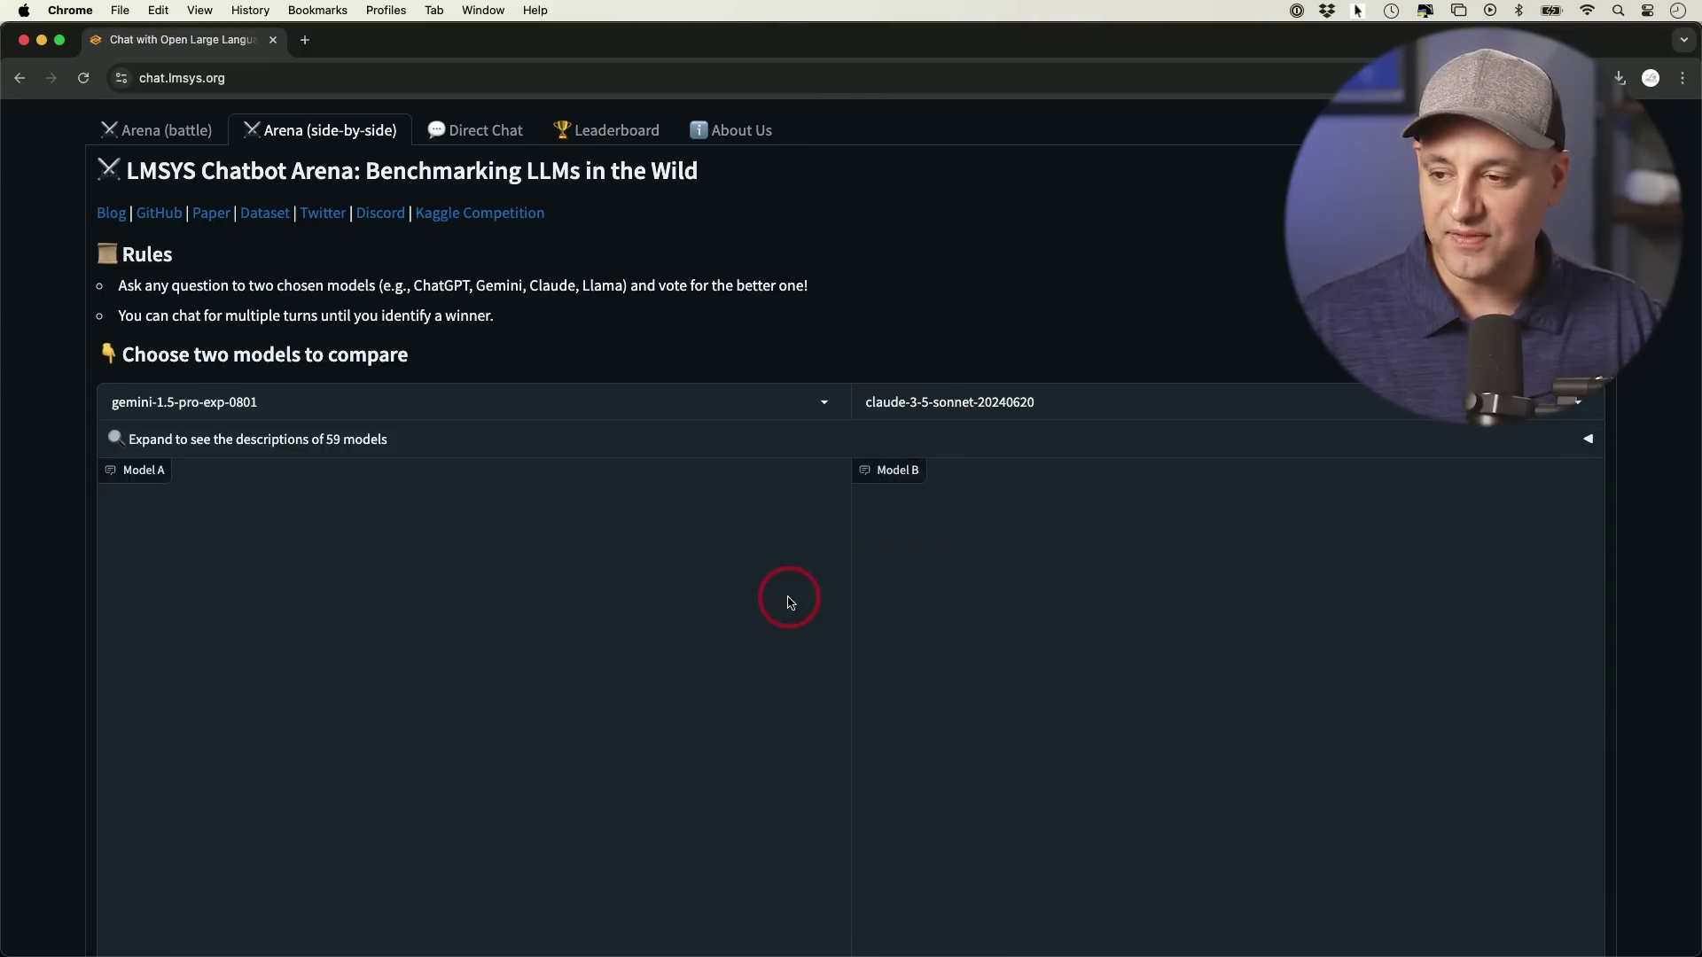
scroll(788, 599, down, 5)
scroll(788, 599, down, 3)
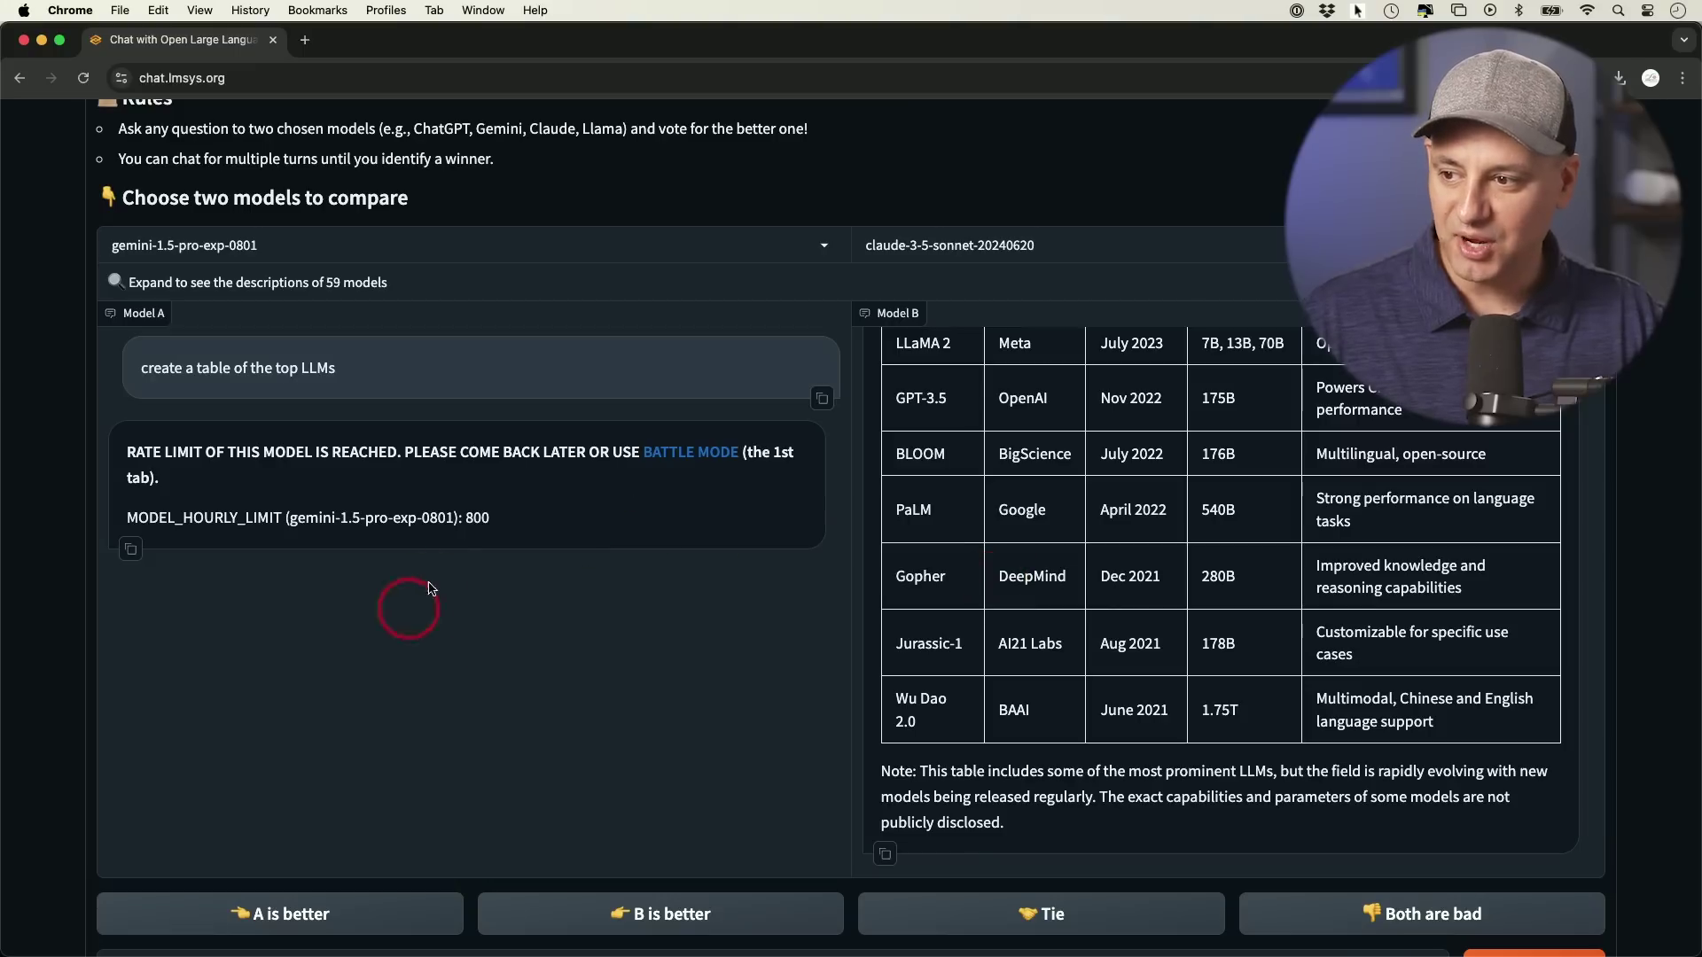
scroll(948, 576, up, 5)
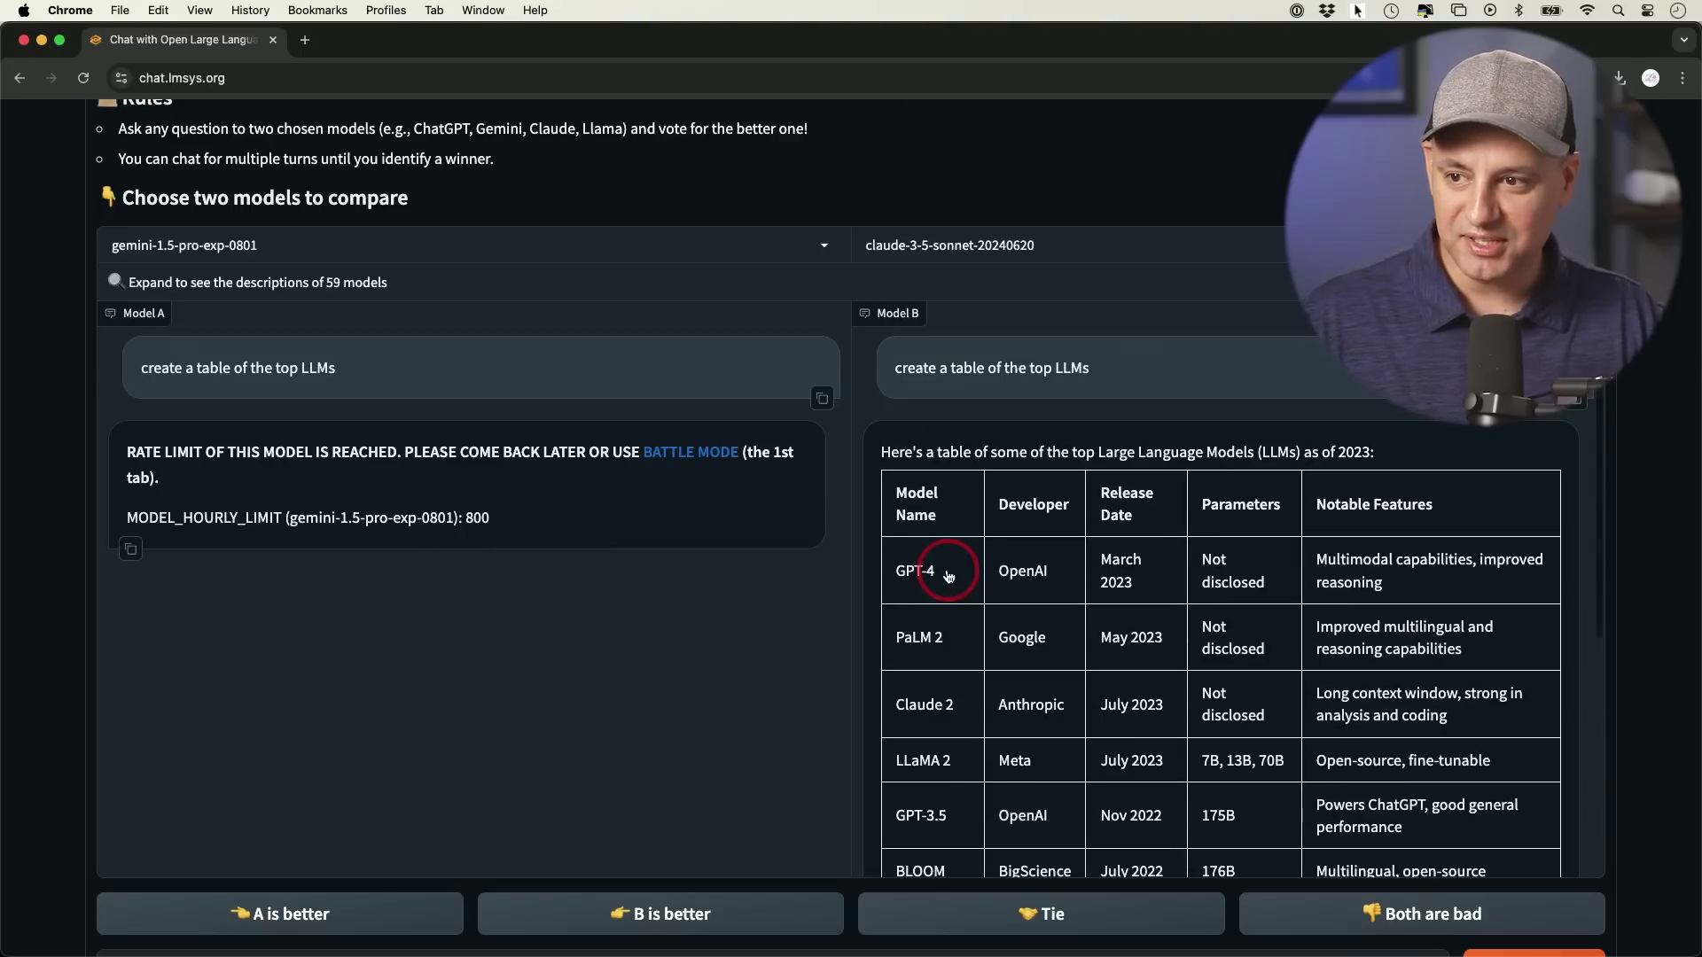
scroll(1028, 408, down, 1)
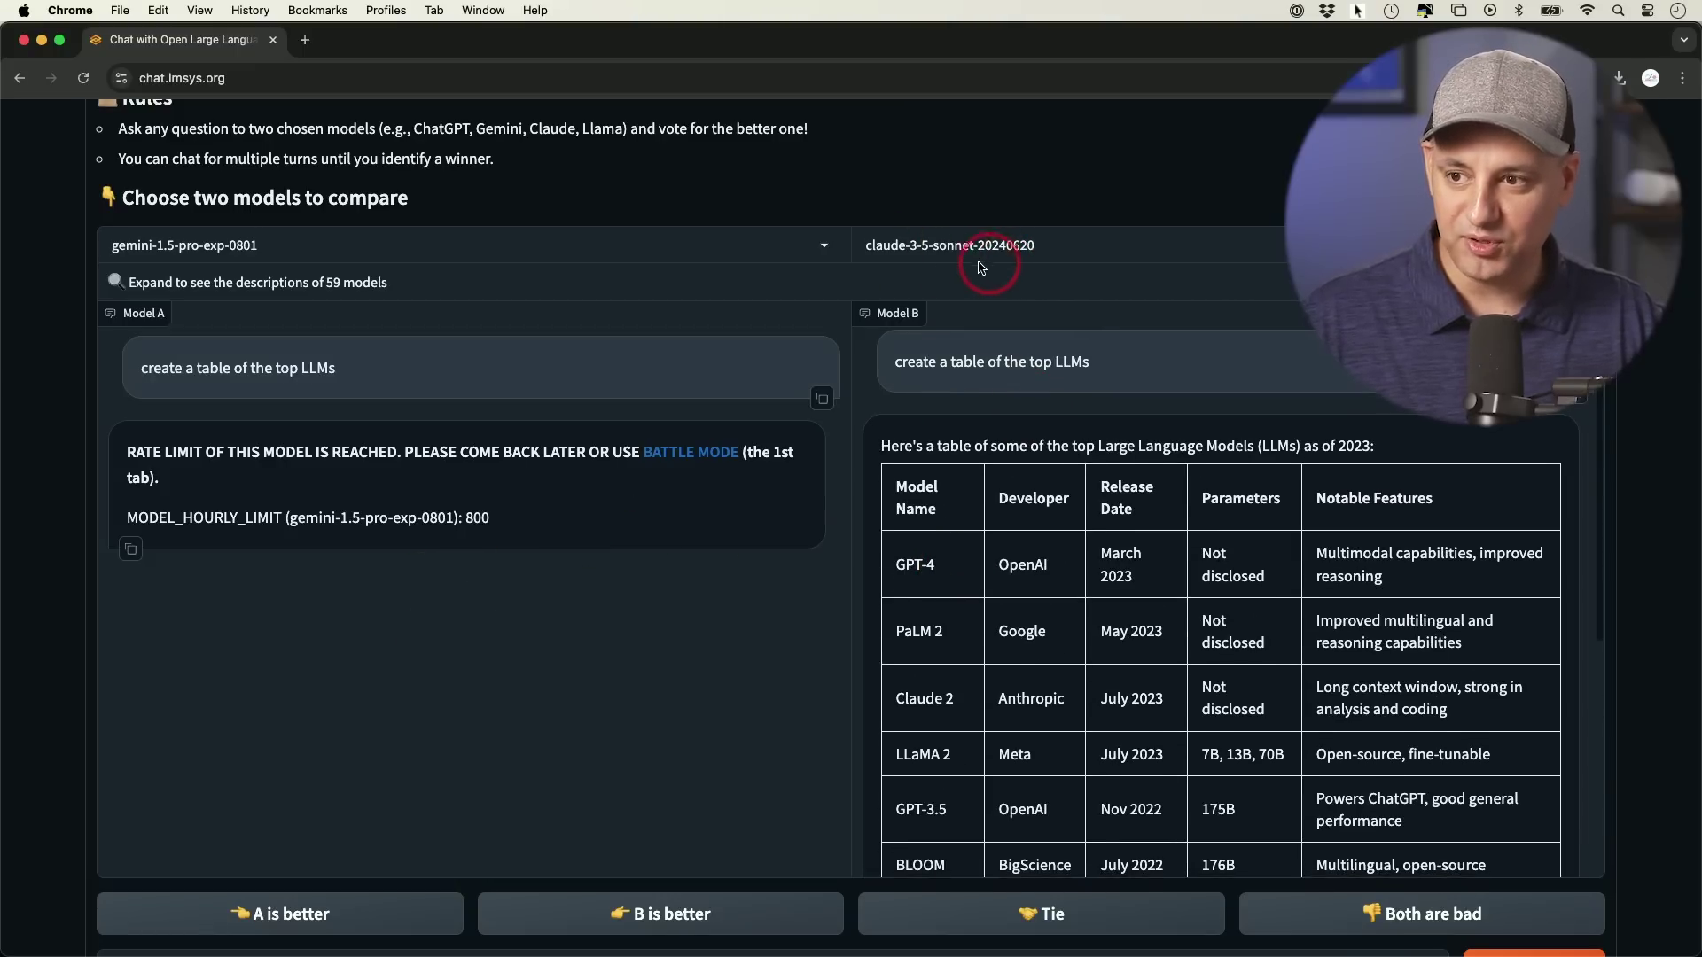
scroll(1208, 531, down, 5)
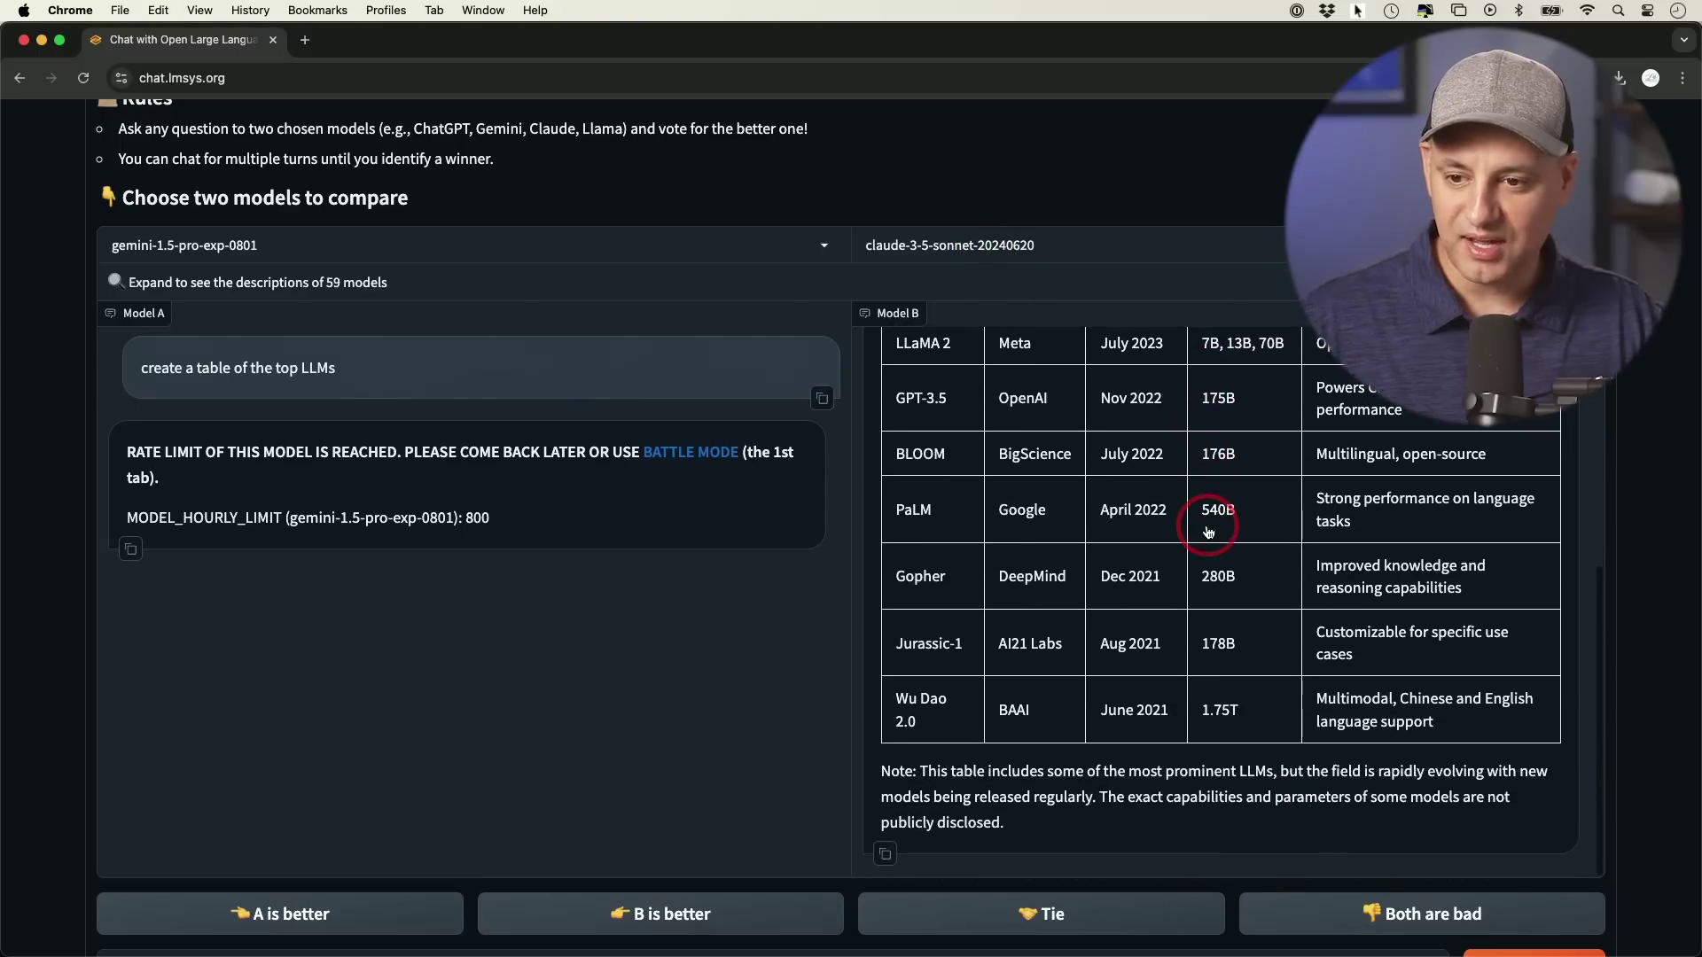
scroll(1208, 532, up, 5)
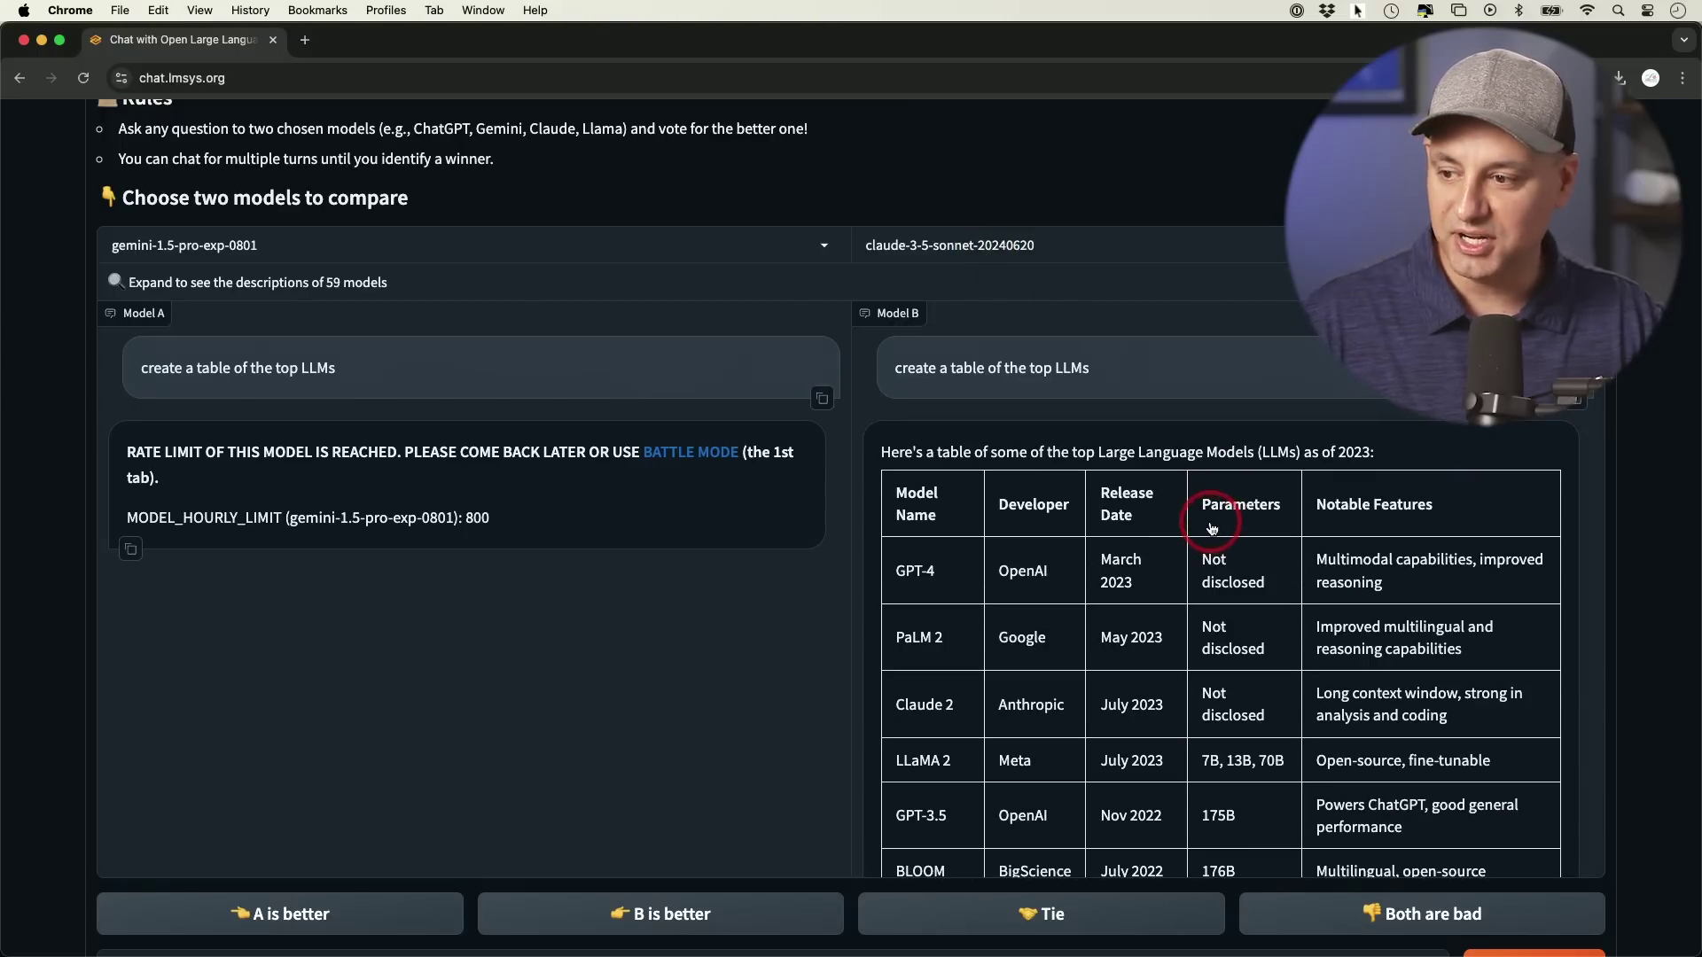
scroll(445, 327, down, 2)
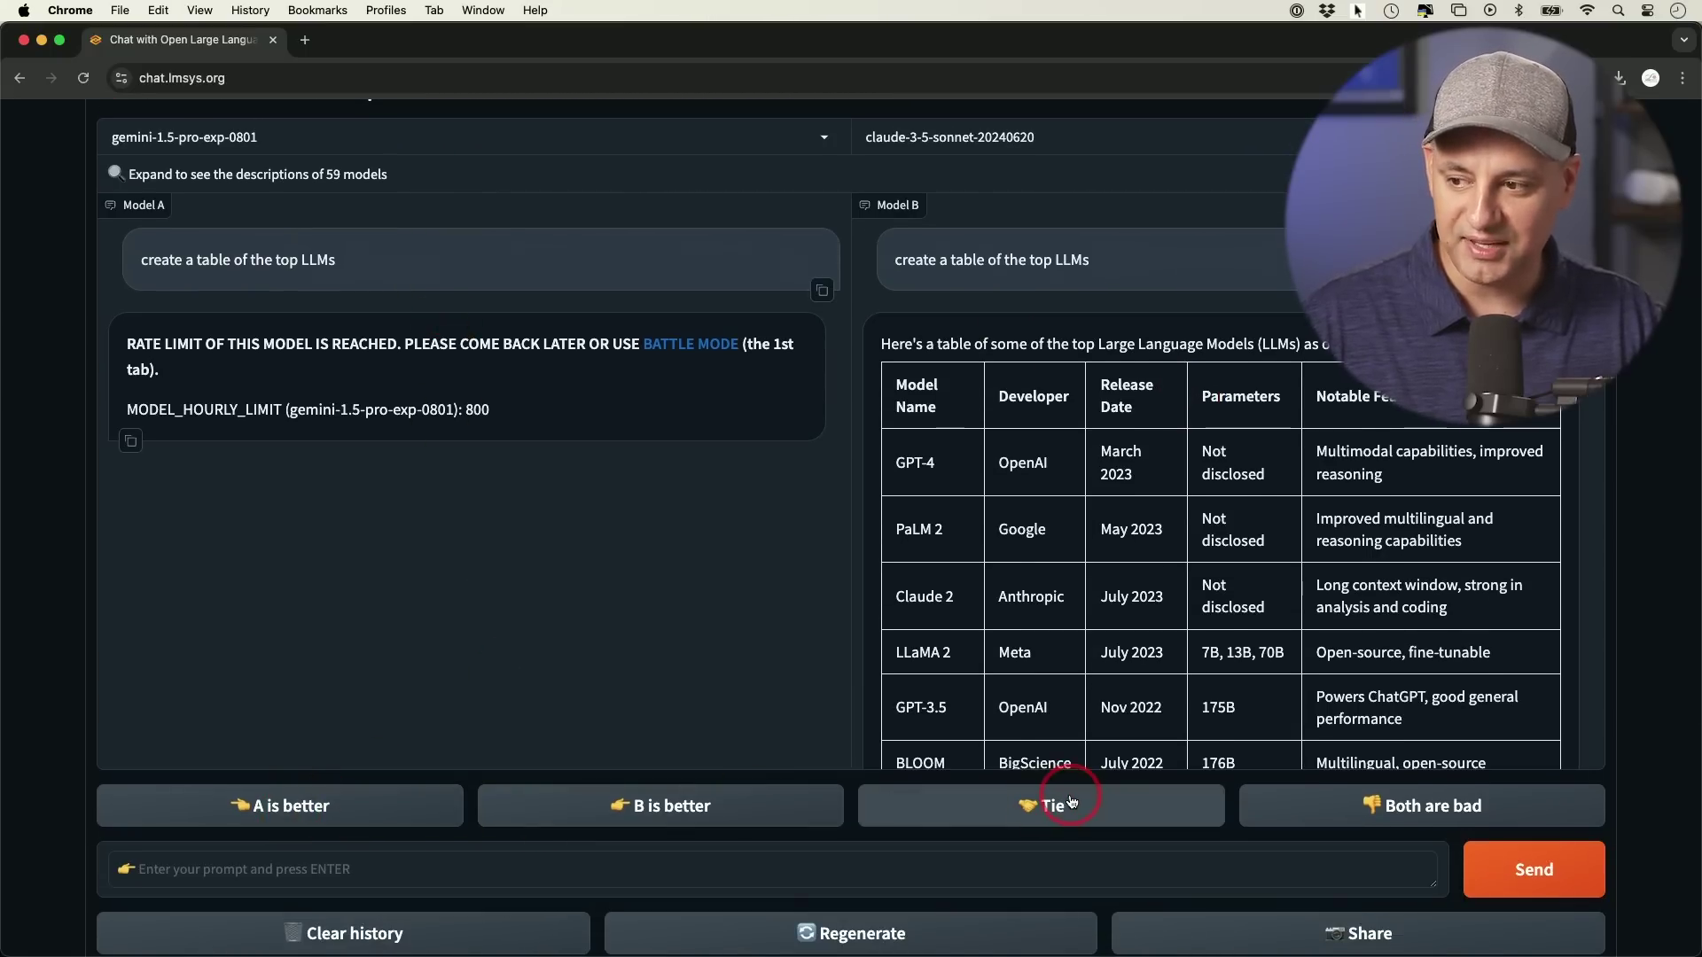
scroll(445, 530, up, 5)
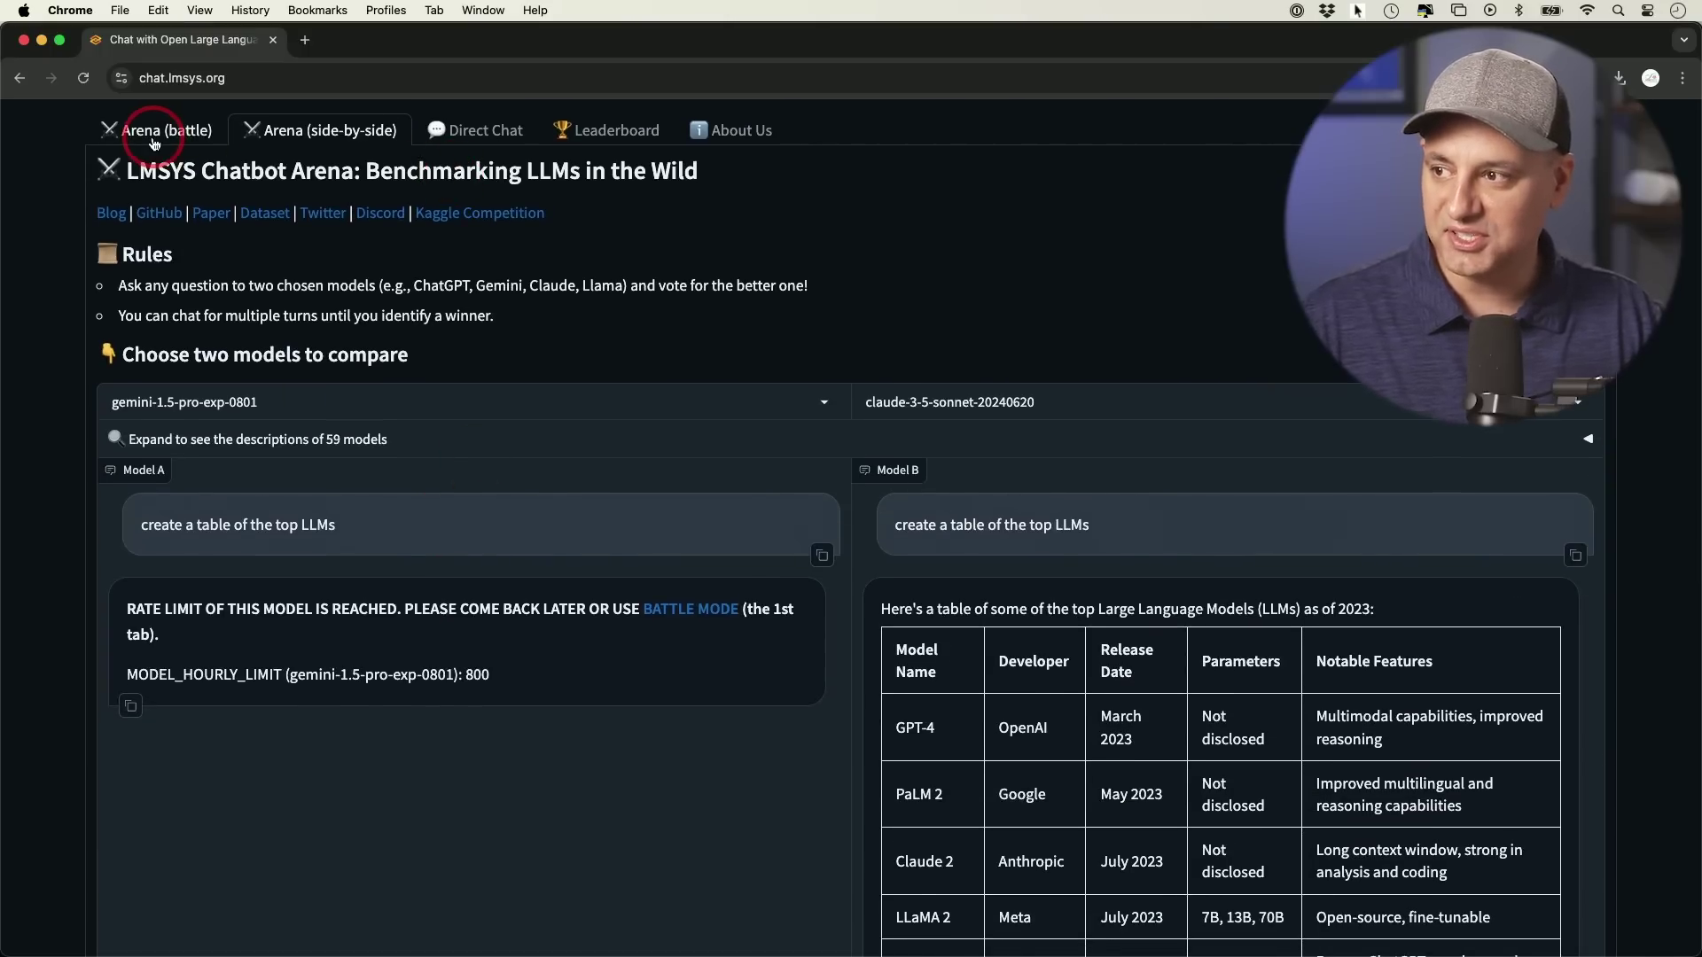
click(154, 133)
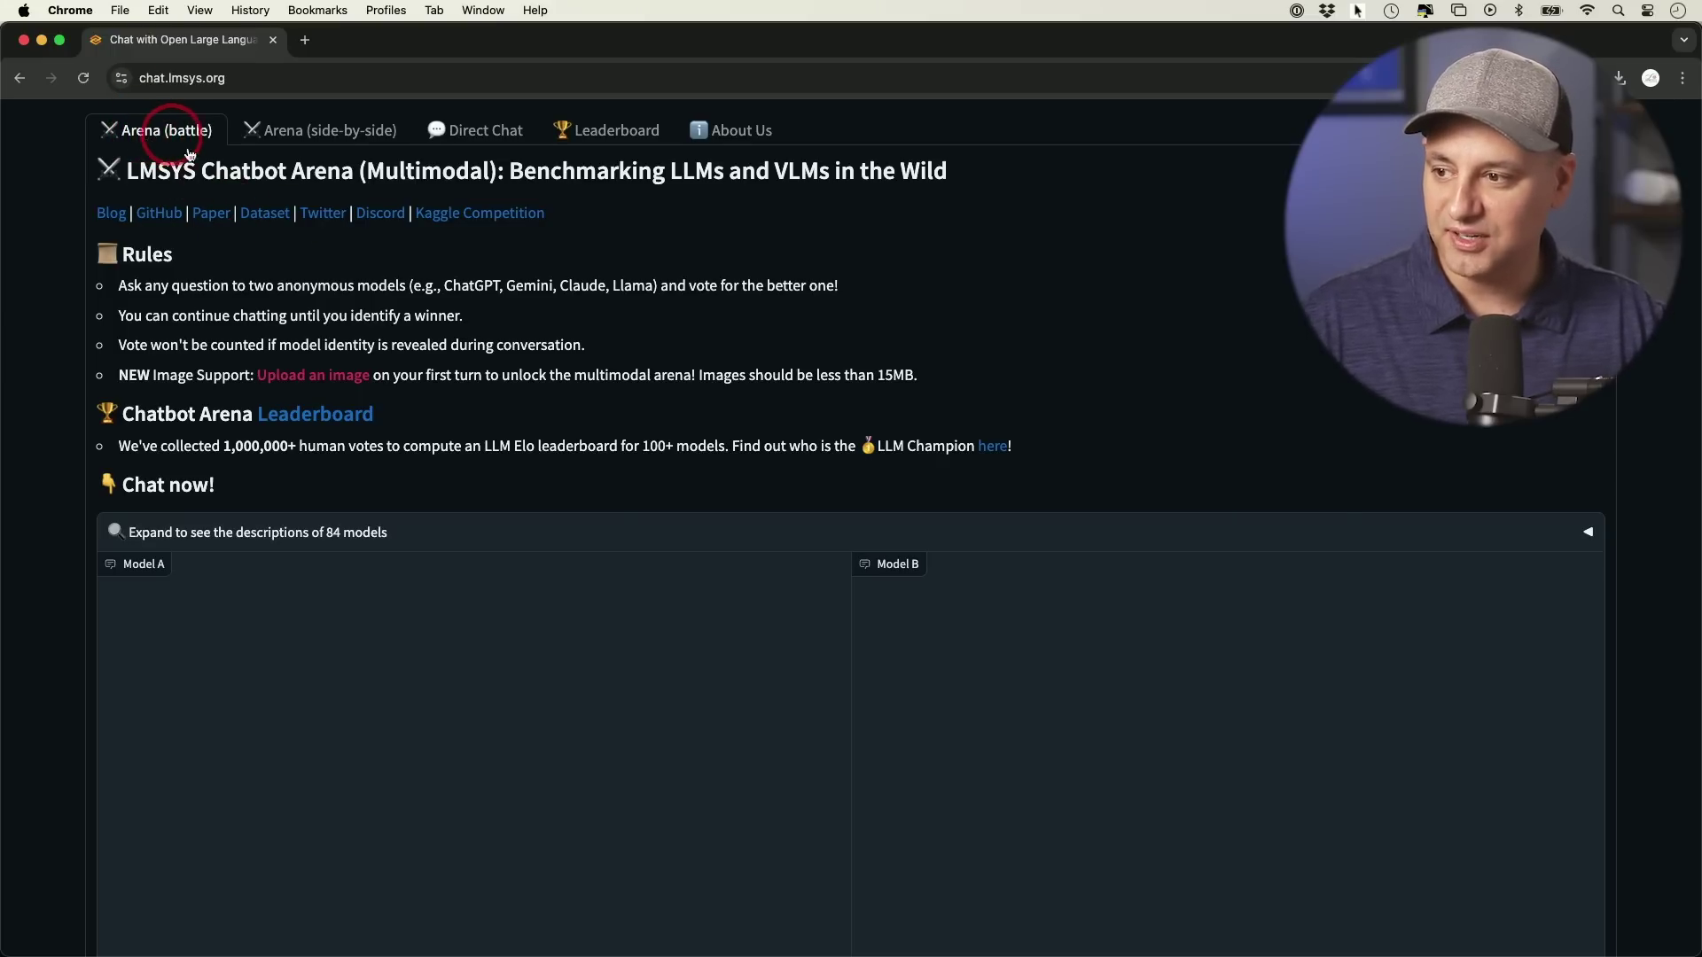
Read both answers to 'what is generative ai' and vote Model A as better
scroll(760, 448, down, 5)
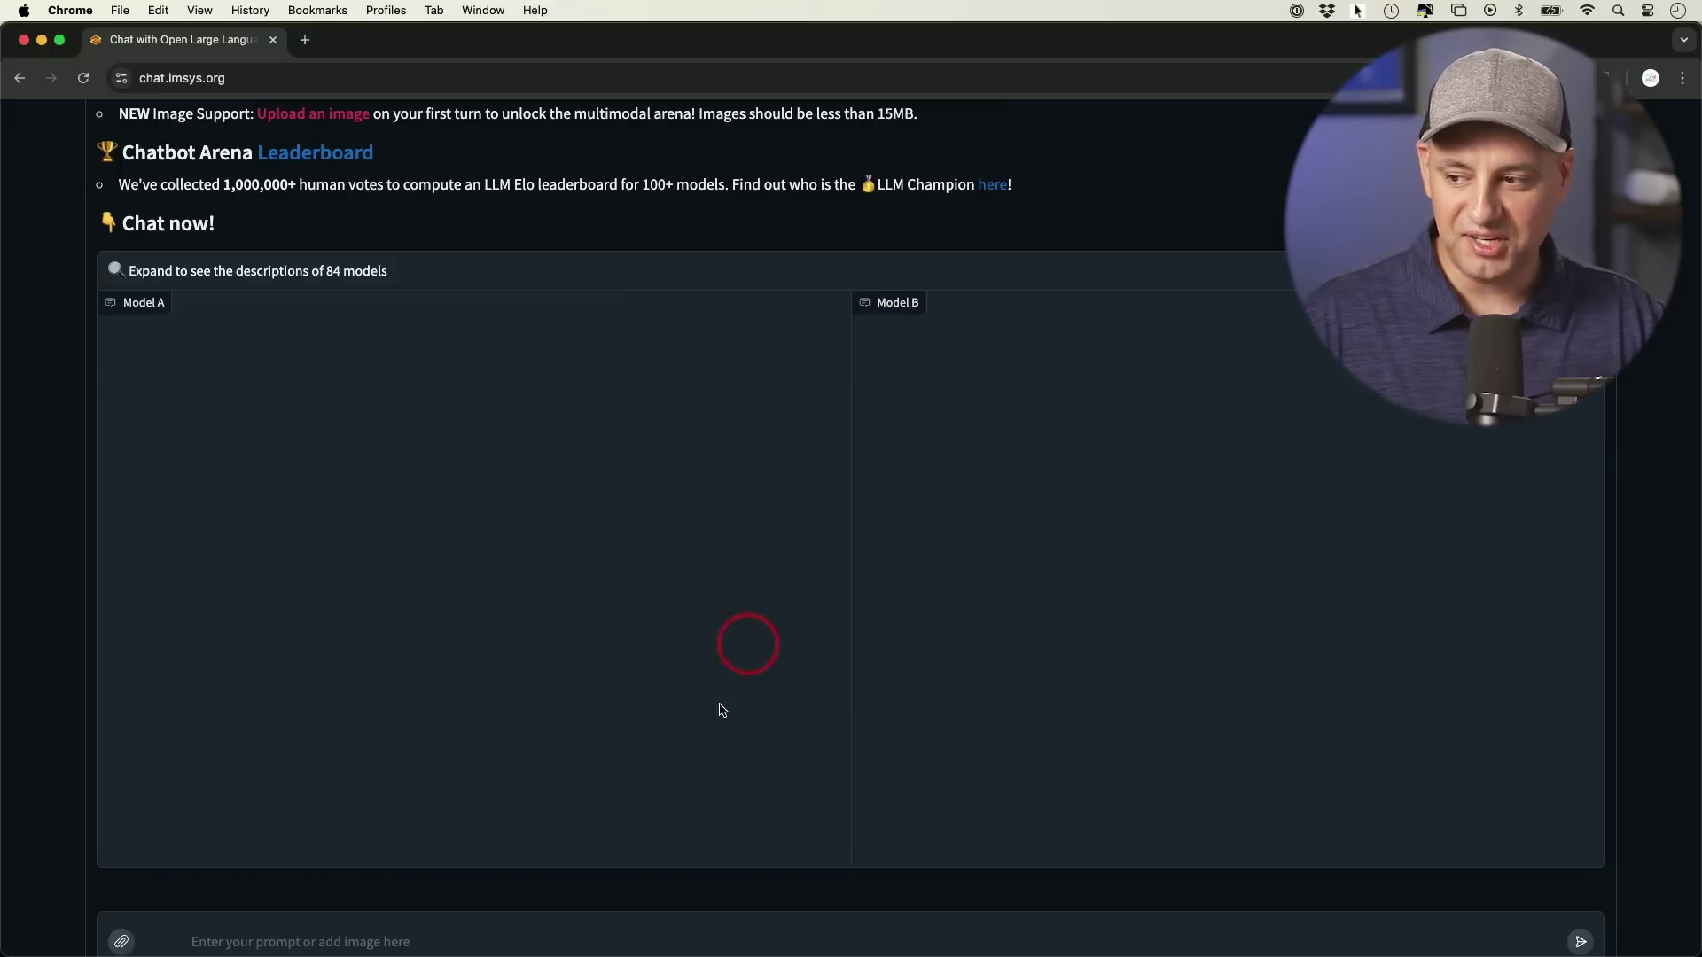
scroll(647, 780, down, 3)
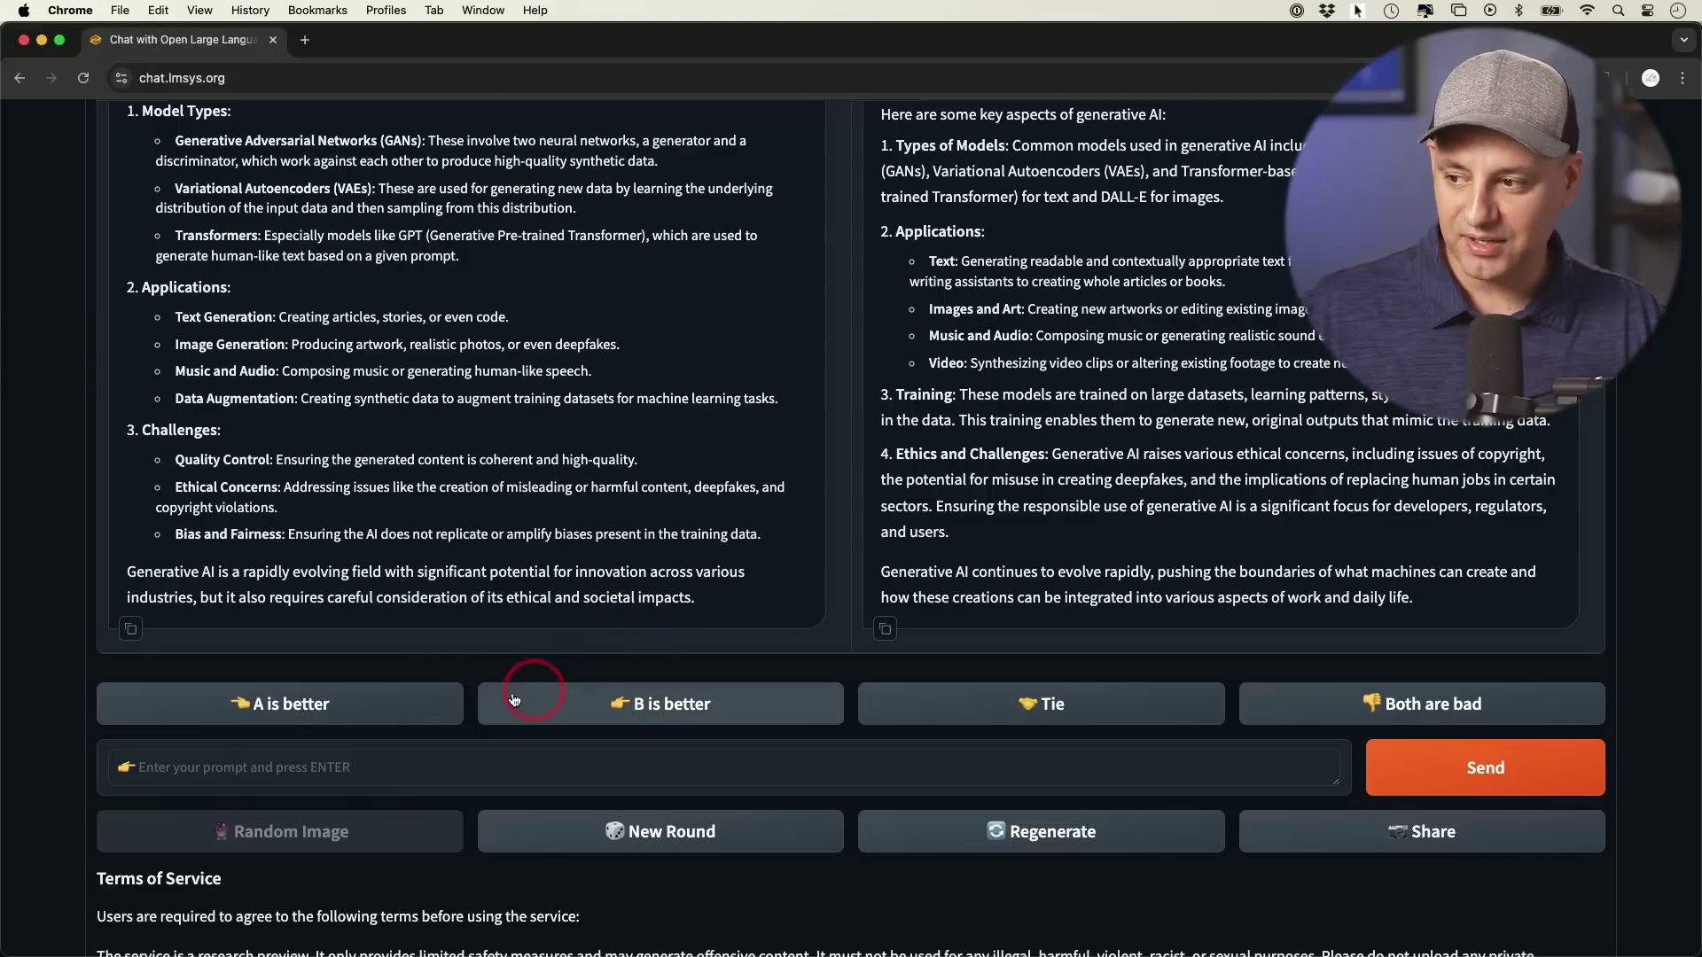
click(386, 712)
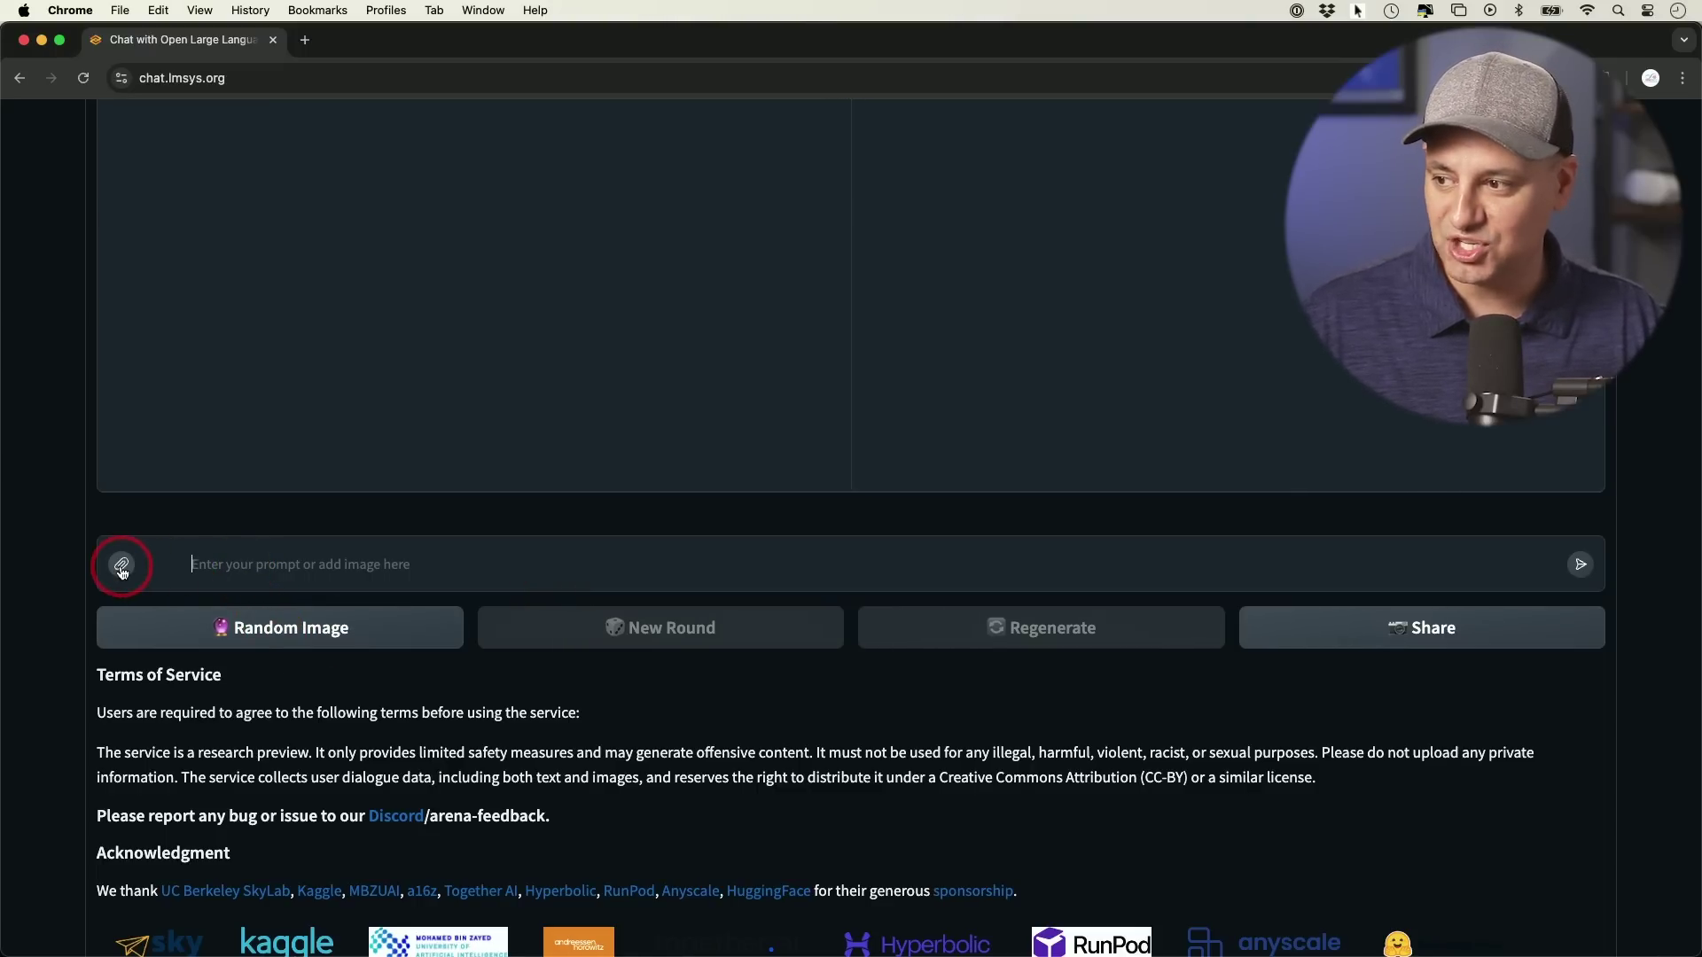
Attach the Midjourney graphic .jpg to the battle prompt
click(121, 568)
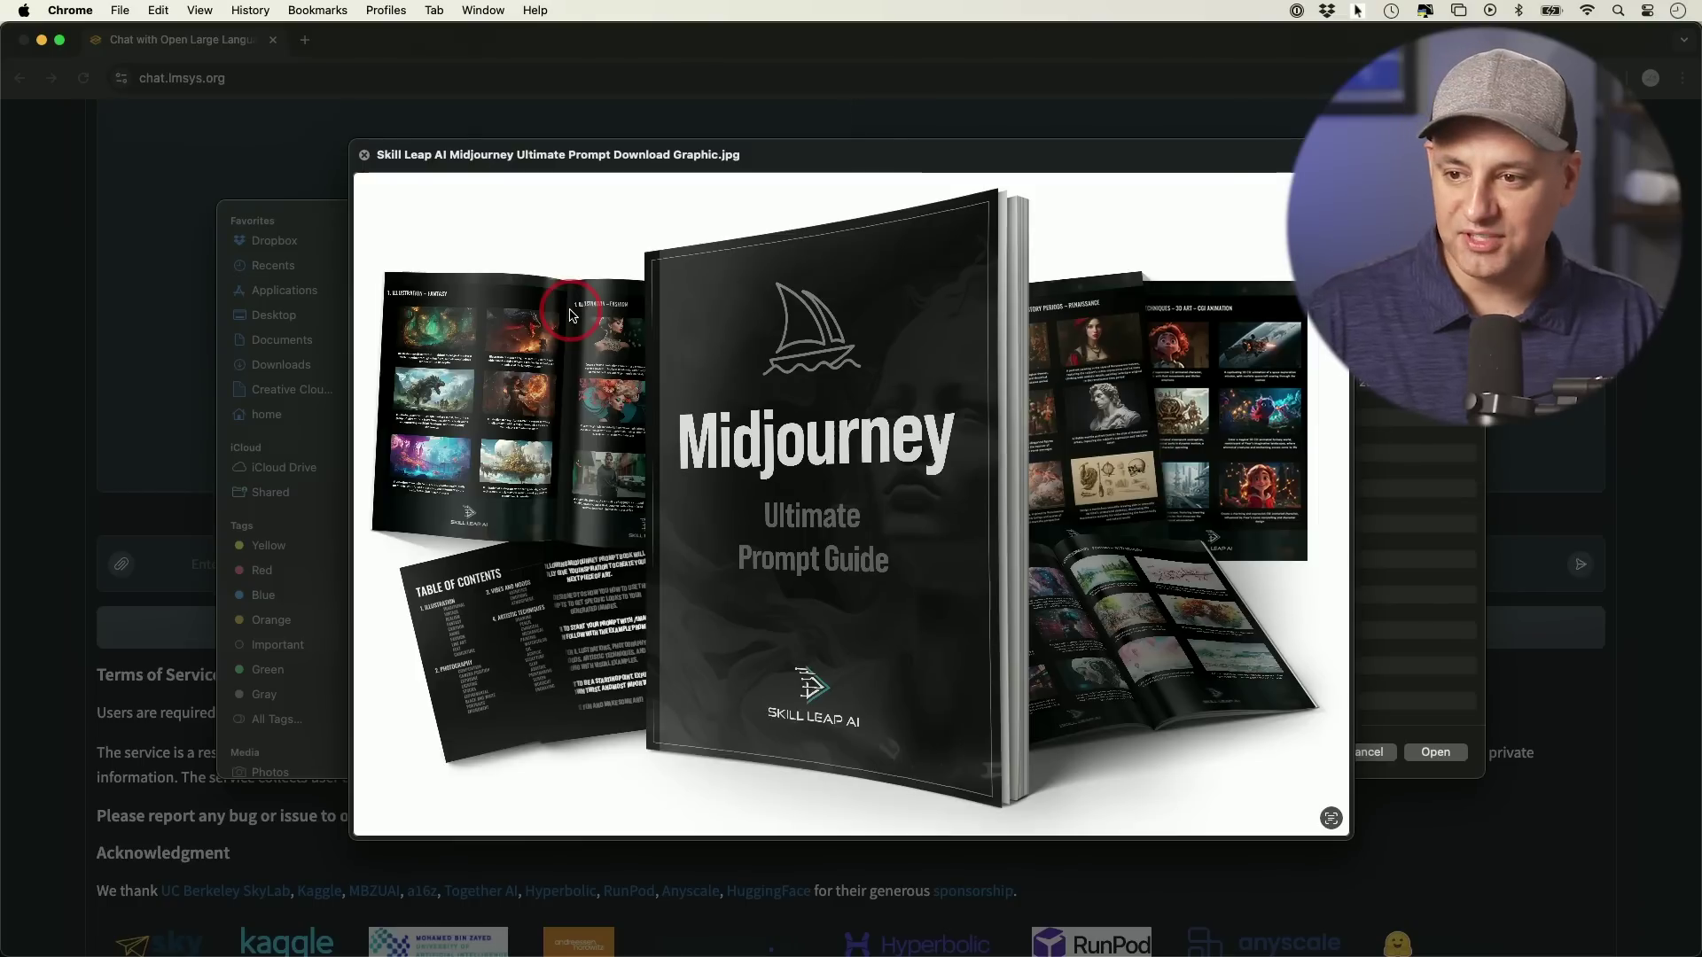
key(space)
click(570, 306)
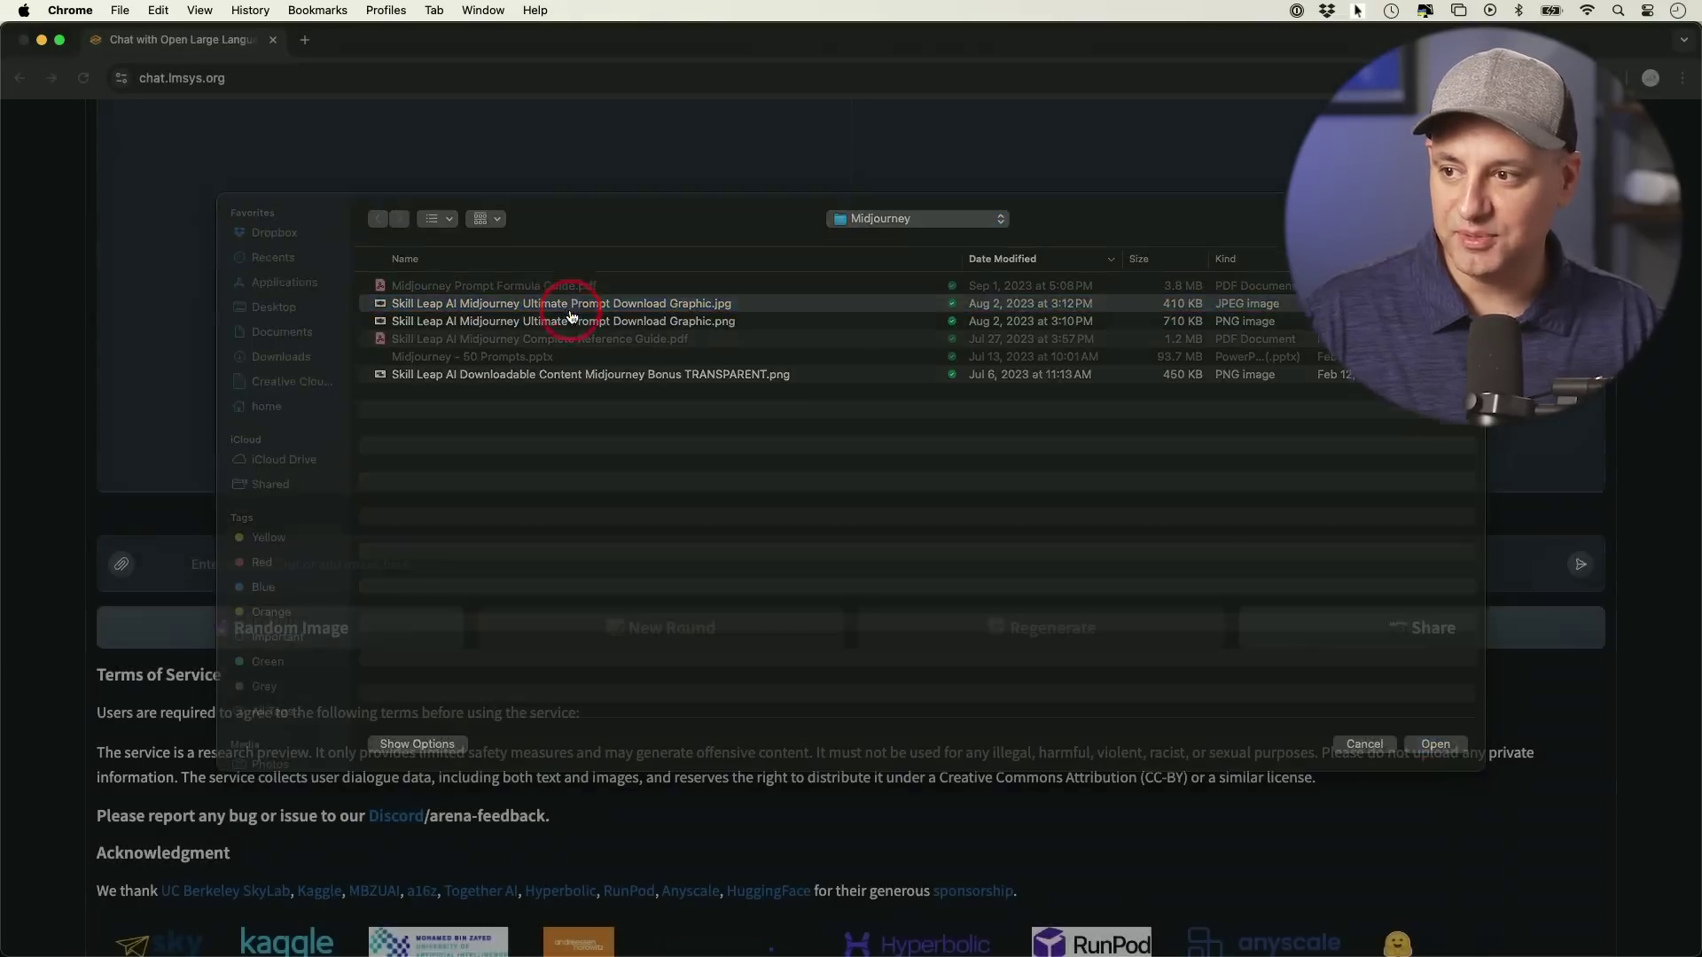
double_click(570, 316)
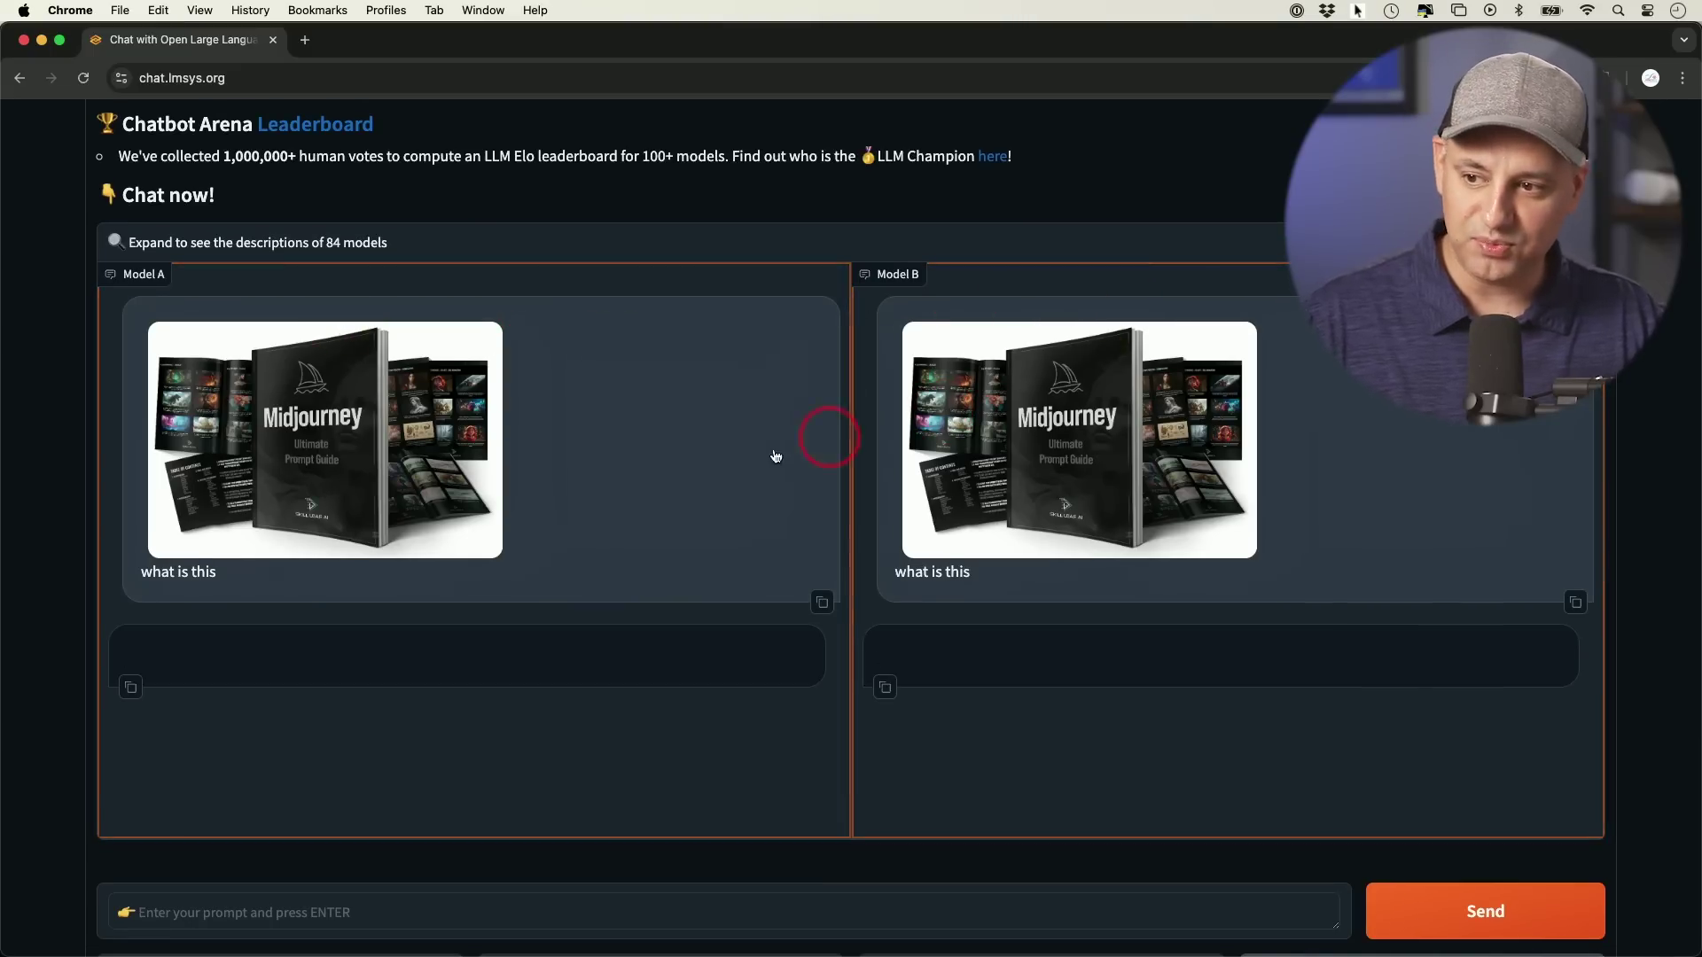
Vote Model B's image description as better, then go to the Leaderboard
scroll(646, 456, down, 3)
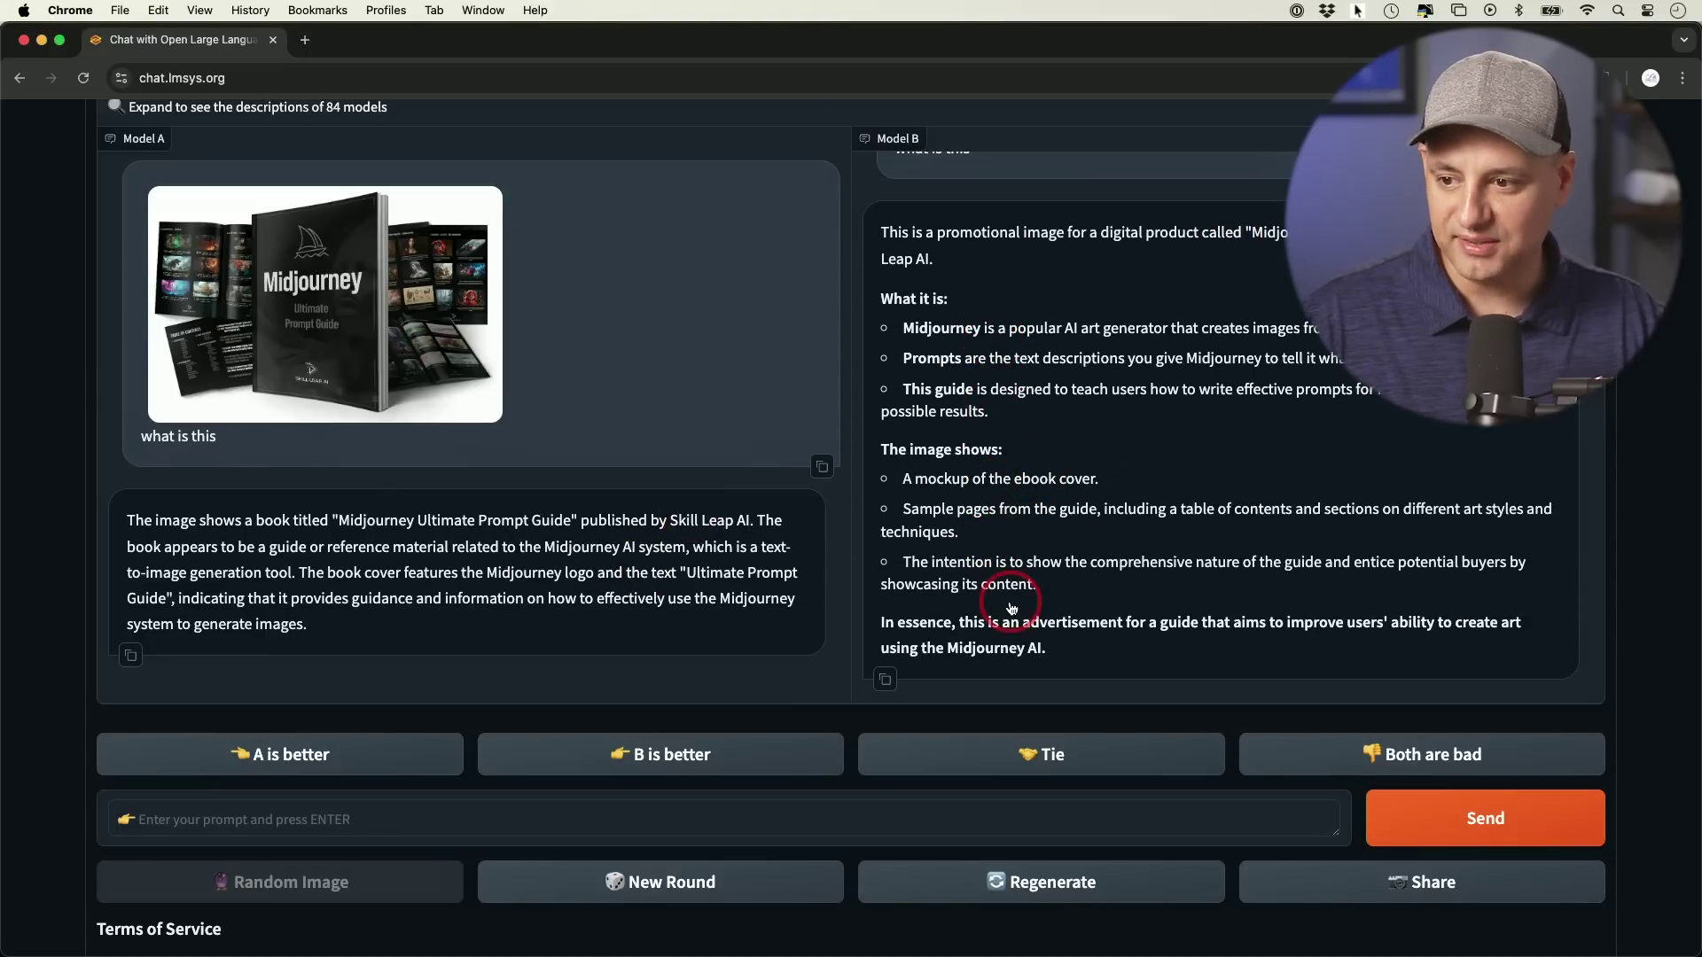
click(695, 755)
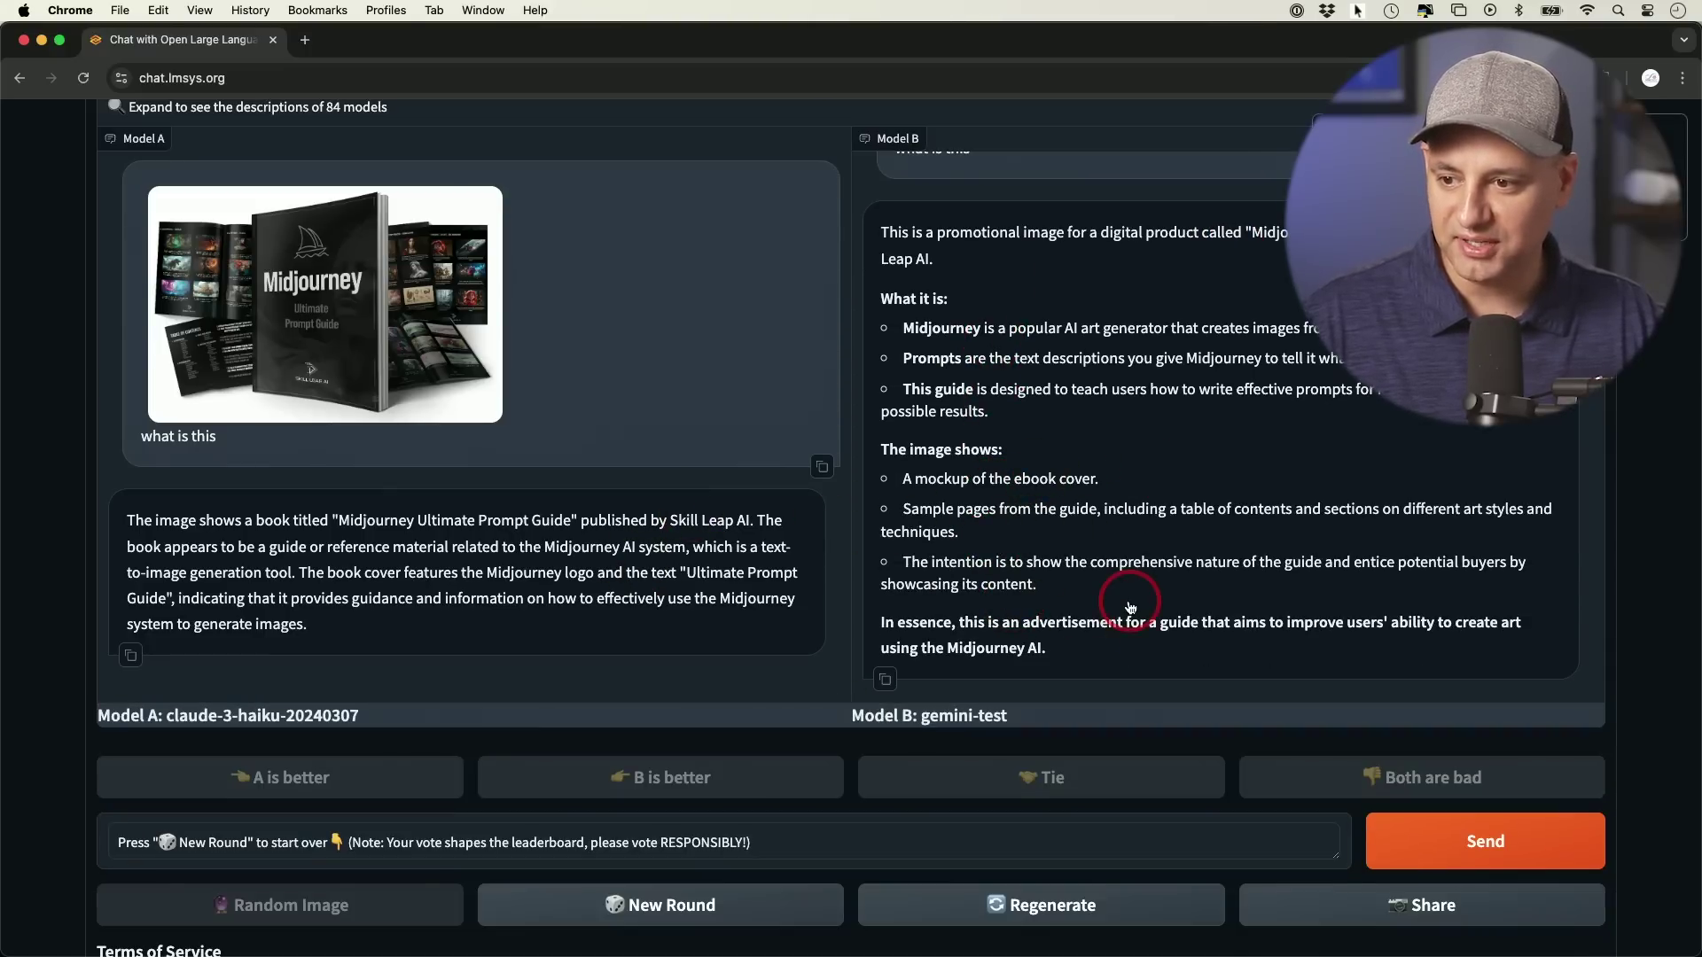
scroll(967, 720, down, 1)
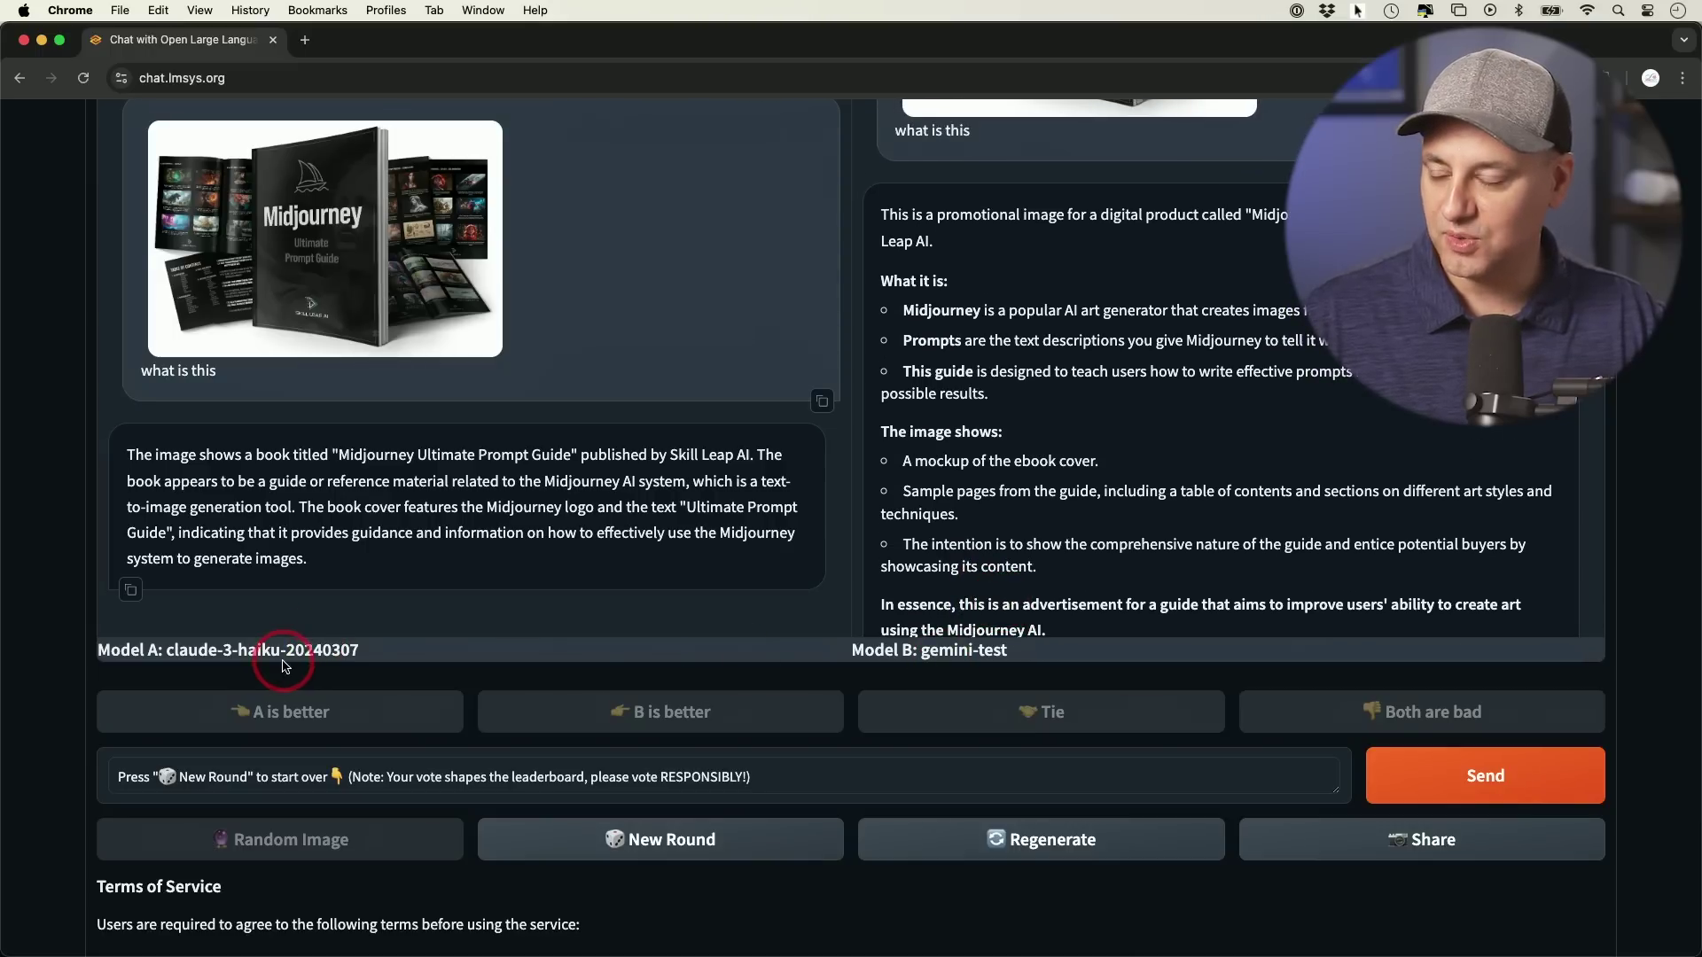
scroll(284, 666, up, 6)
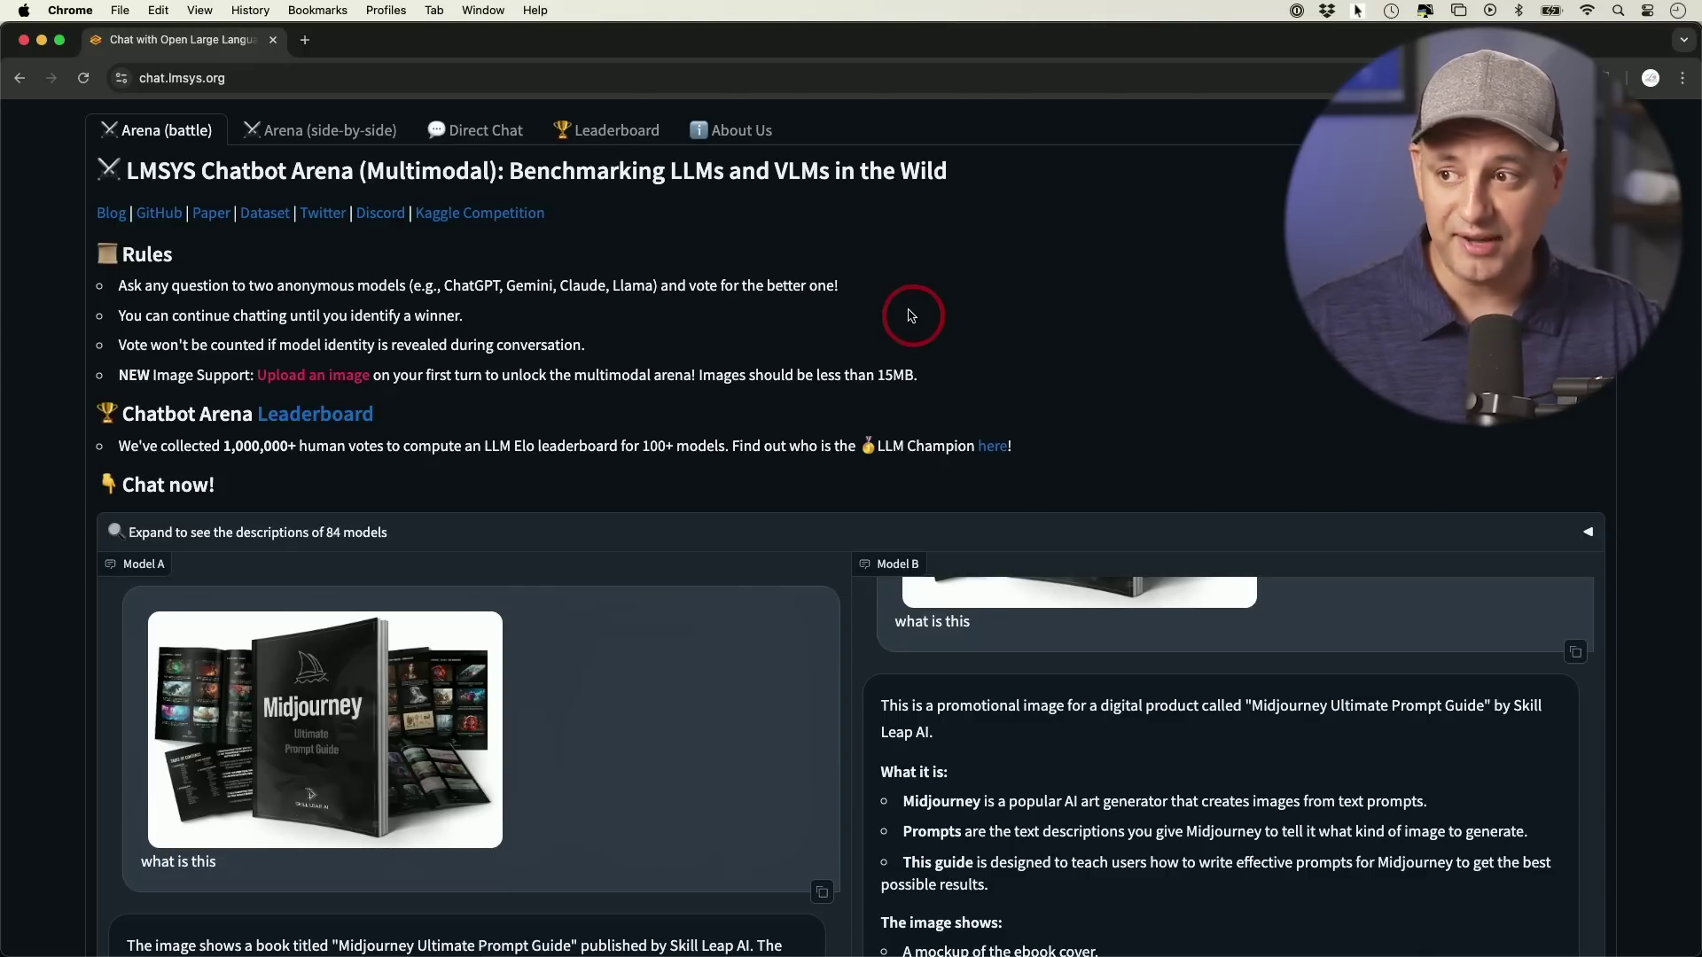
click(602, 128)
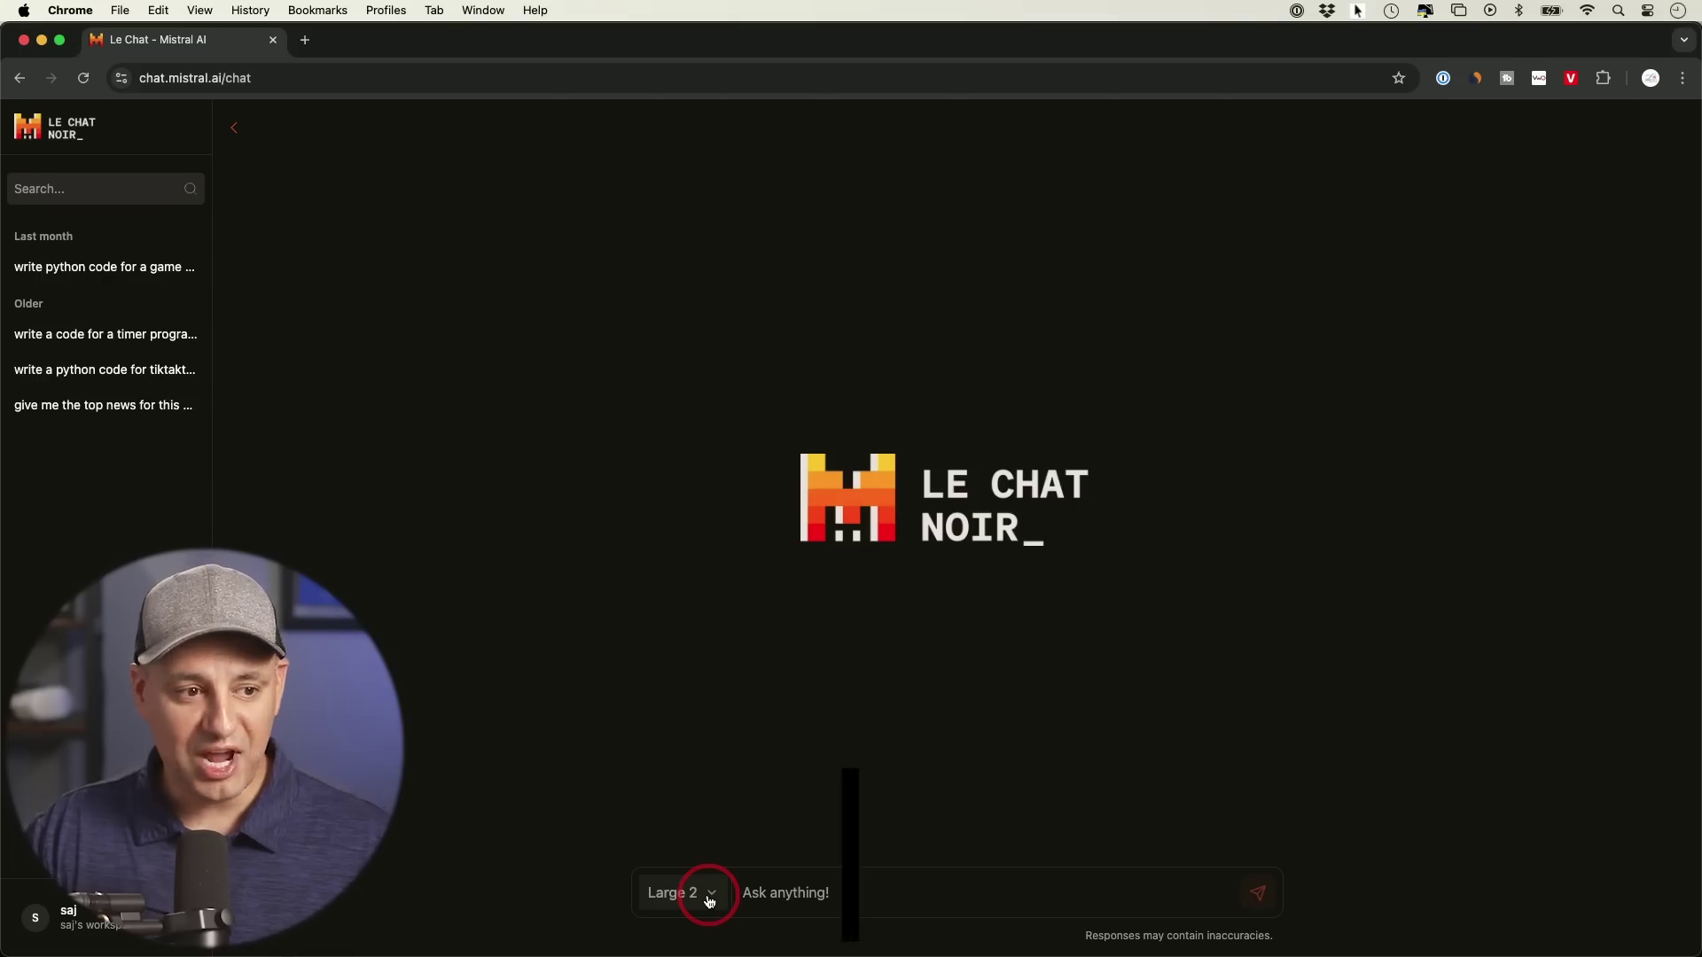
Switch Le Chat to Mistral Large 2 and play opening checkers moves with one capture each side
click(690, 892)
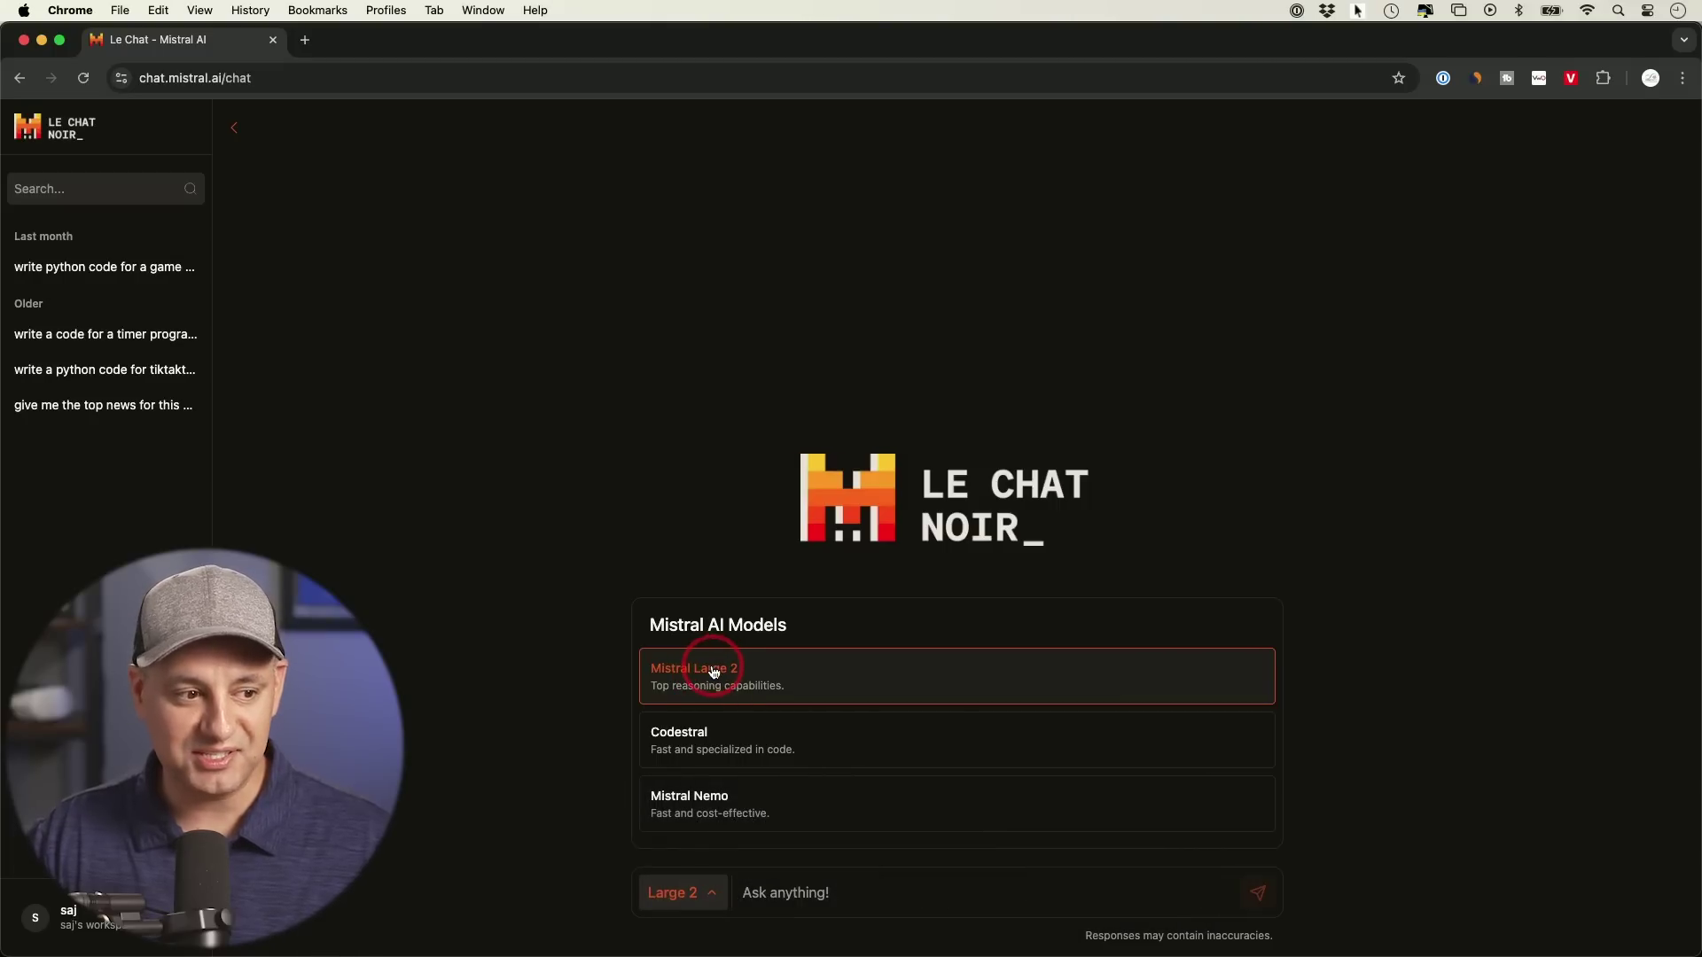
click(749, 673)
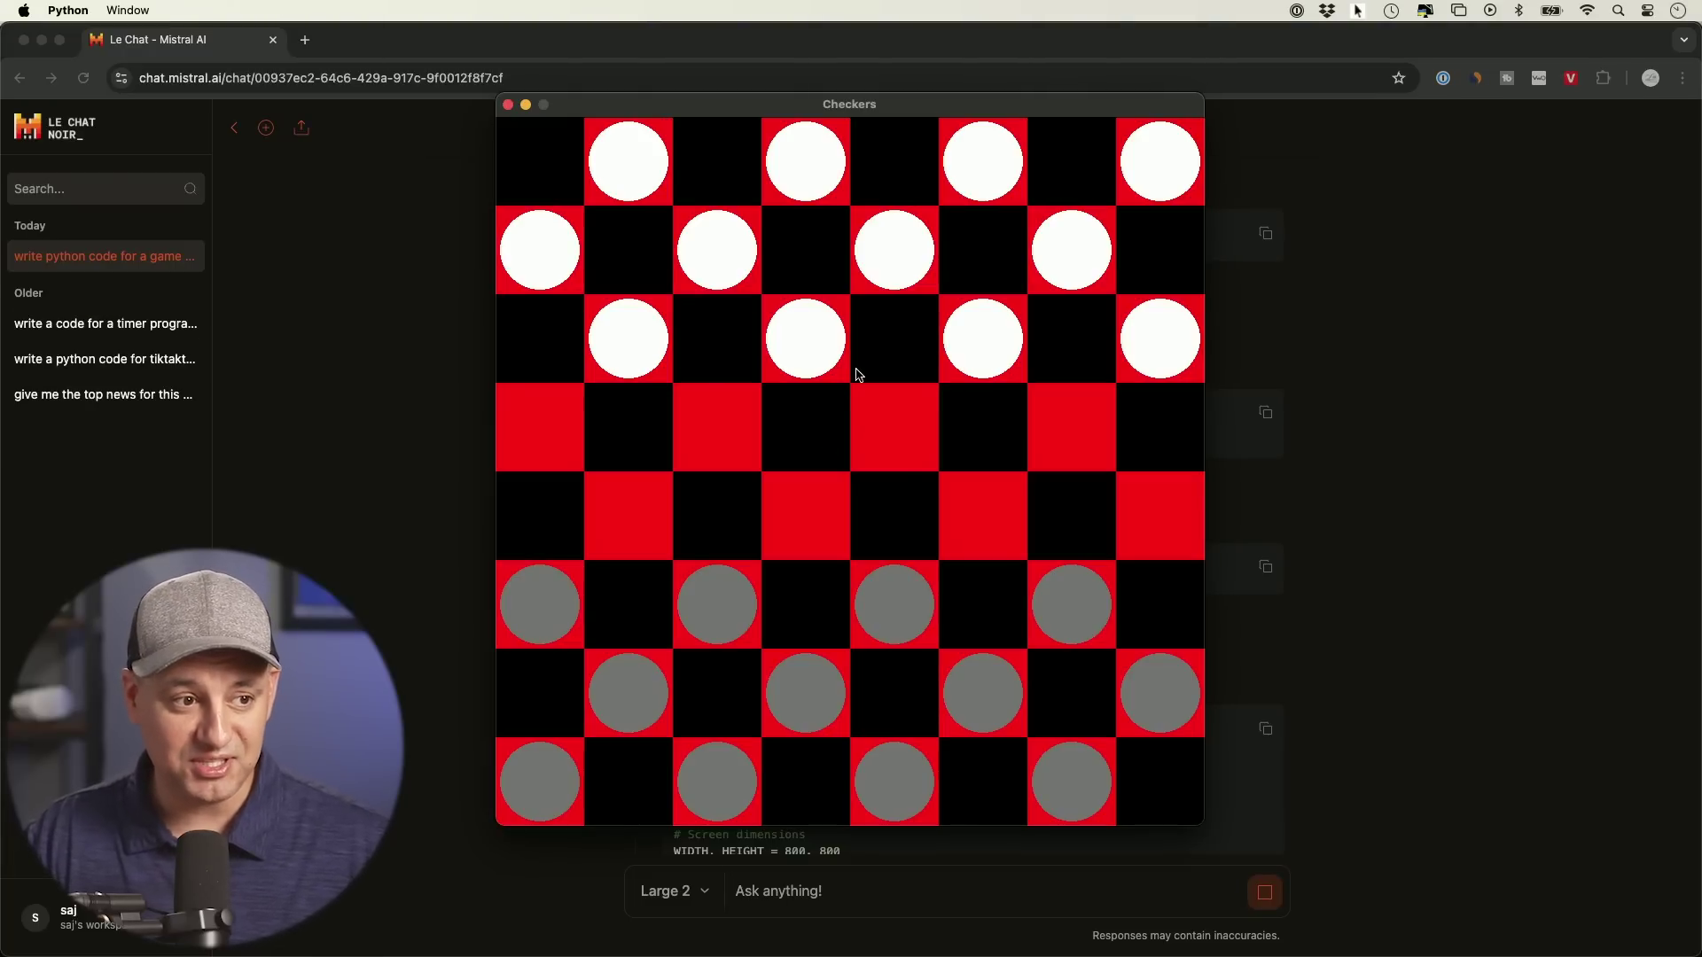
click(812, 361)
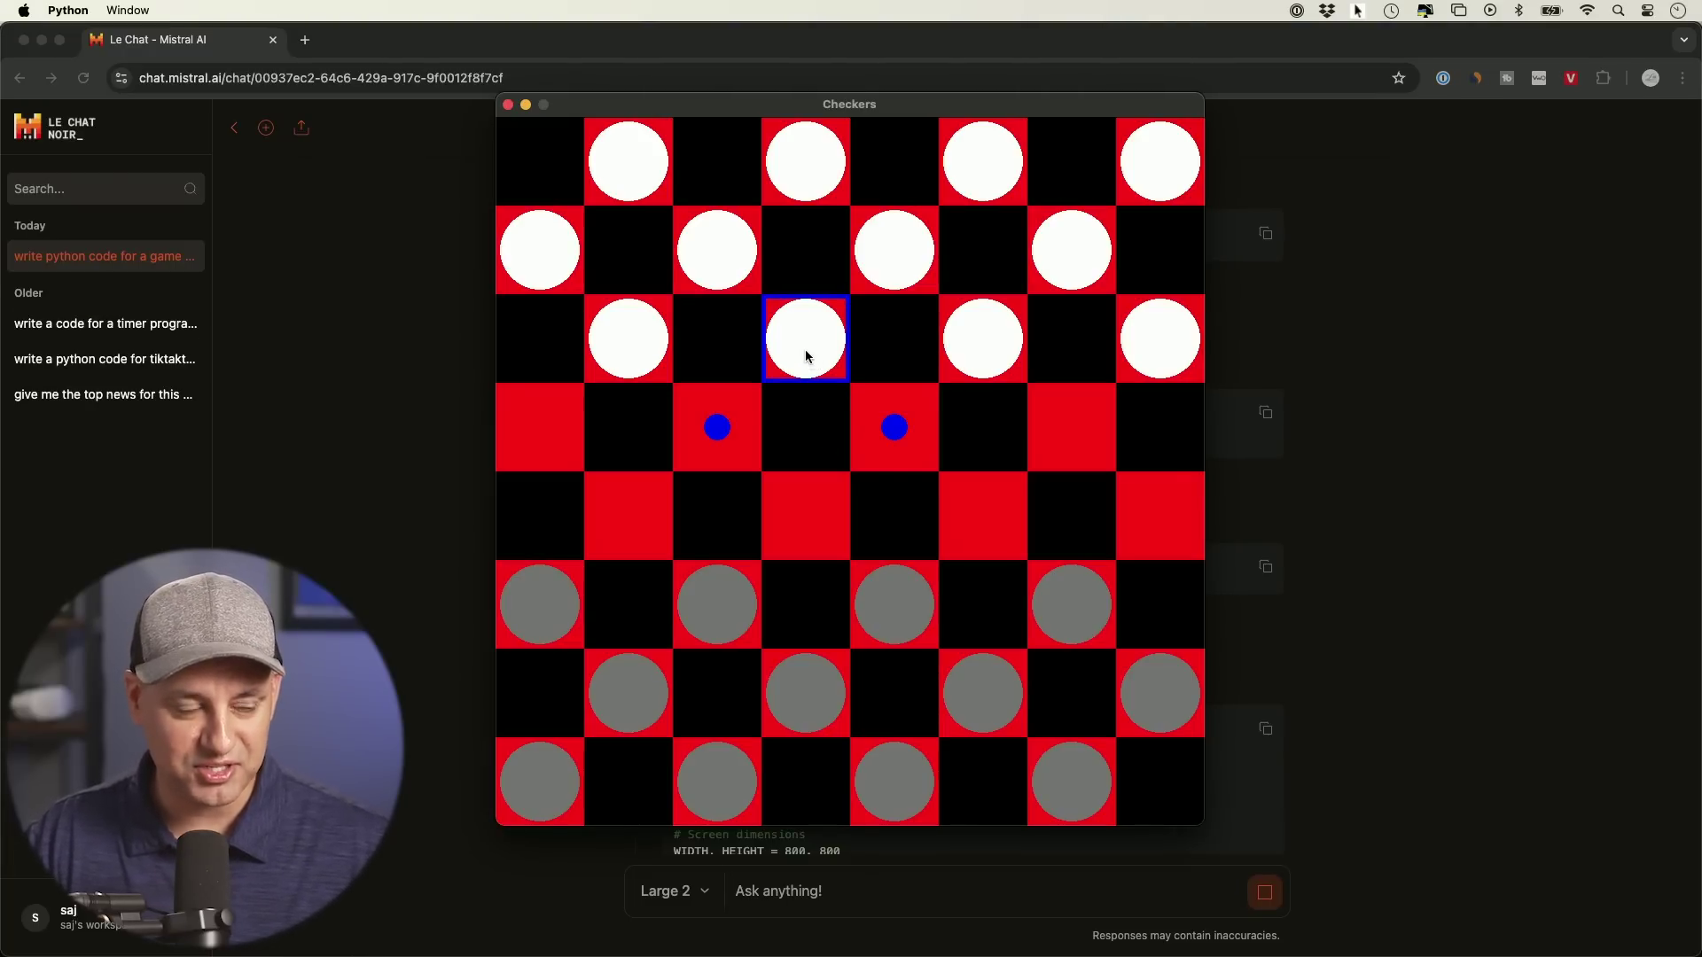
click(740, 430)
click(897, 602)
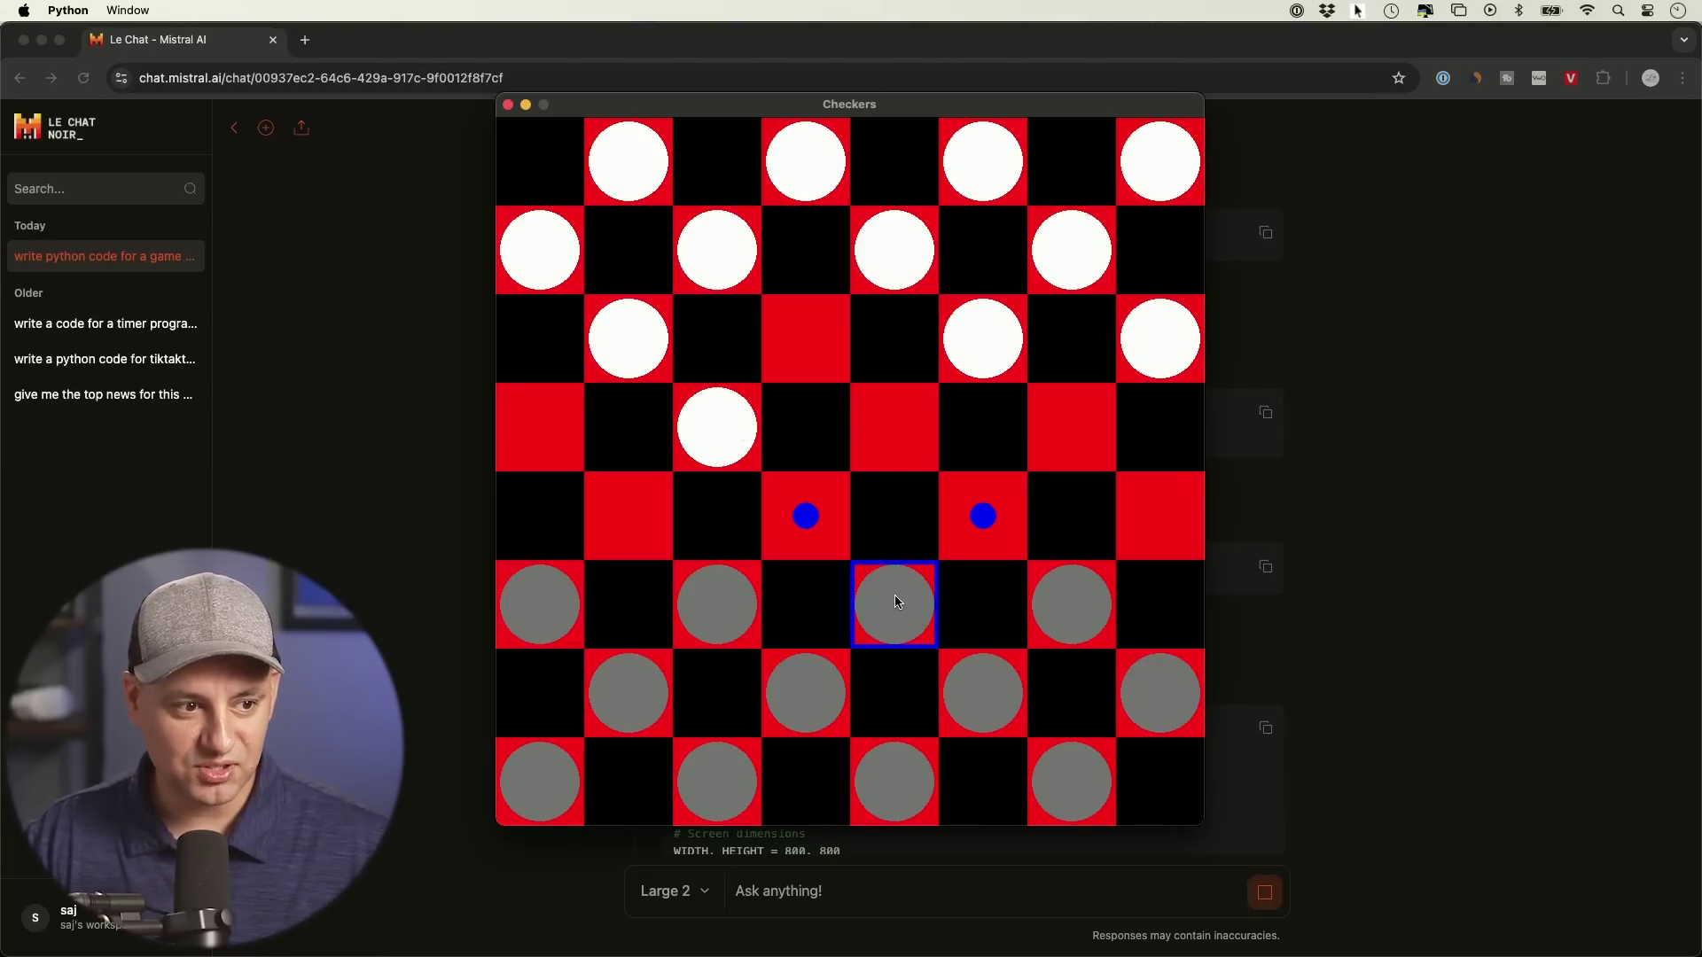
click(787, 521)
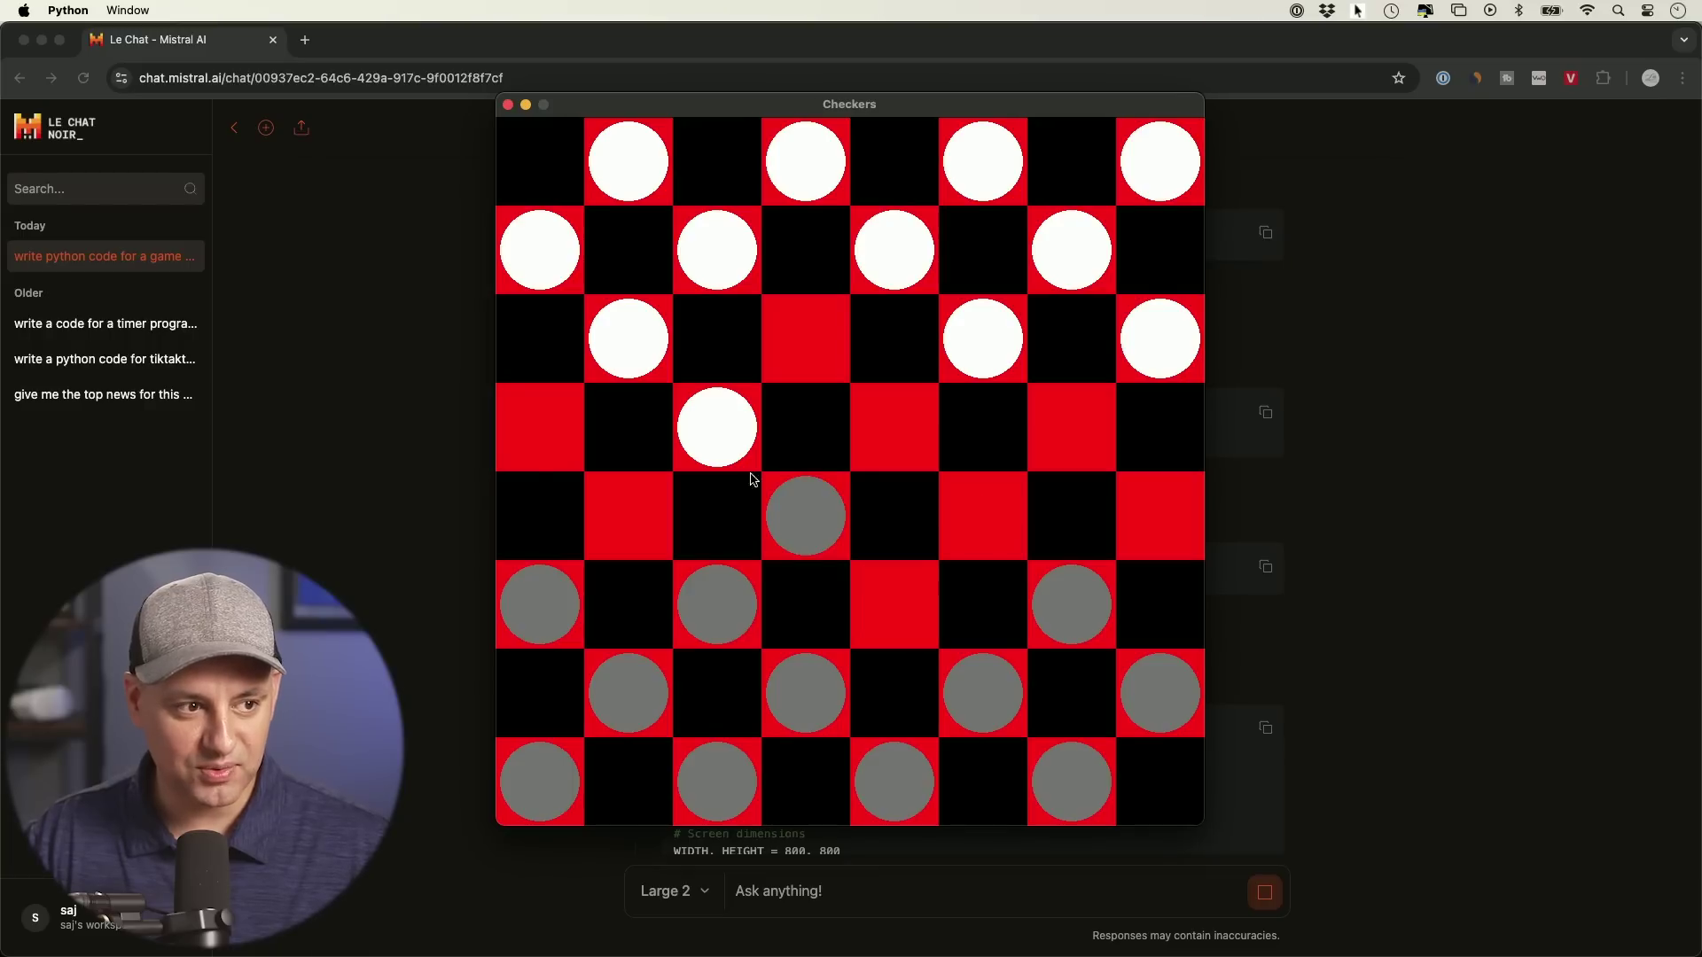
click(723, 450)
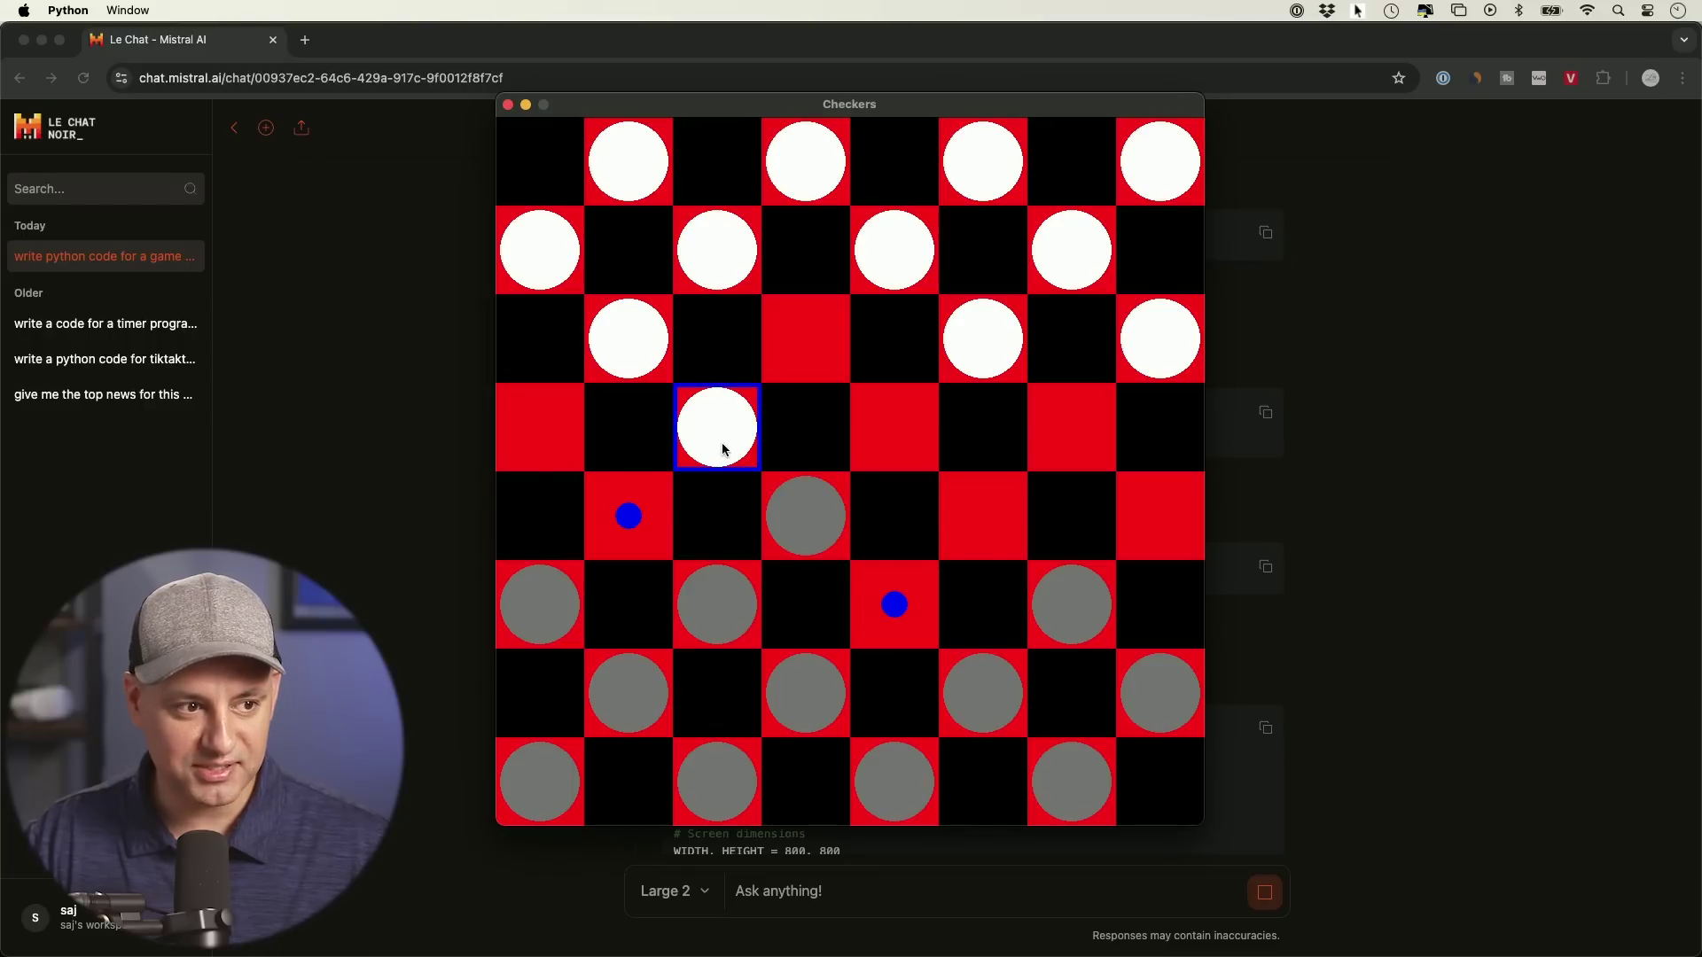
click(895, 631)
click(786, 687)
click(961, 532)
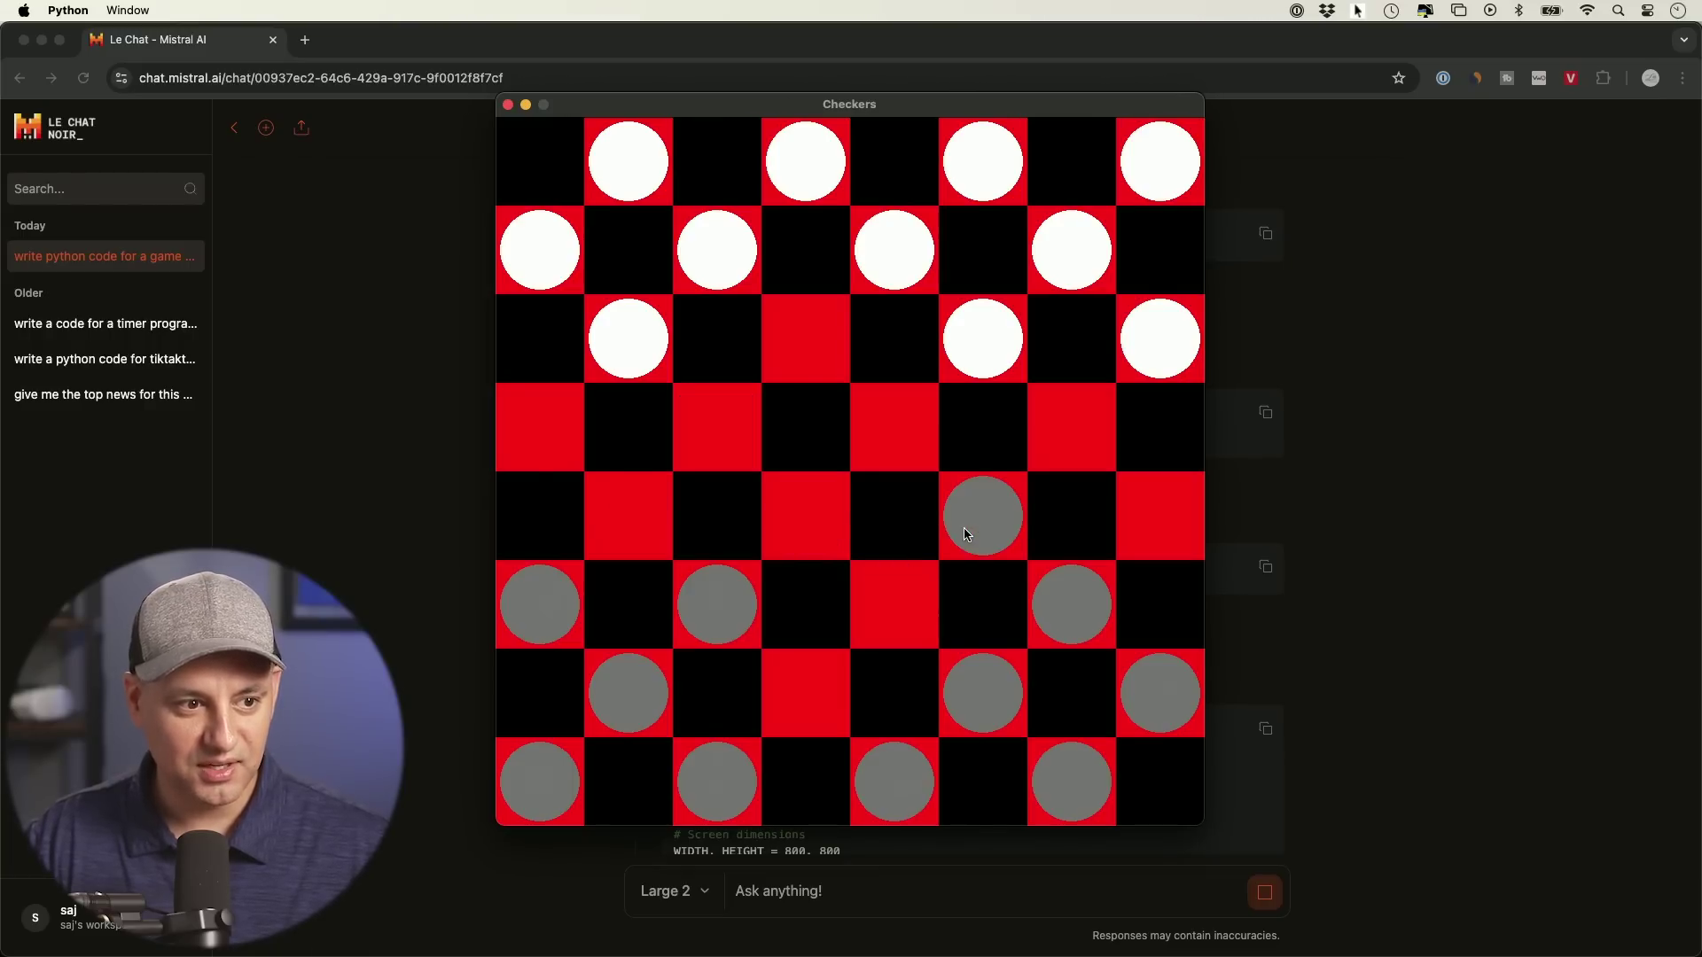
Play further checkers moves: a grey capture answered by a white capture
click(984, 361)
click(898, 428)
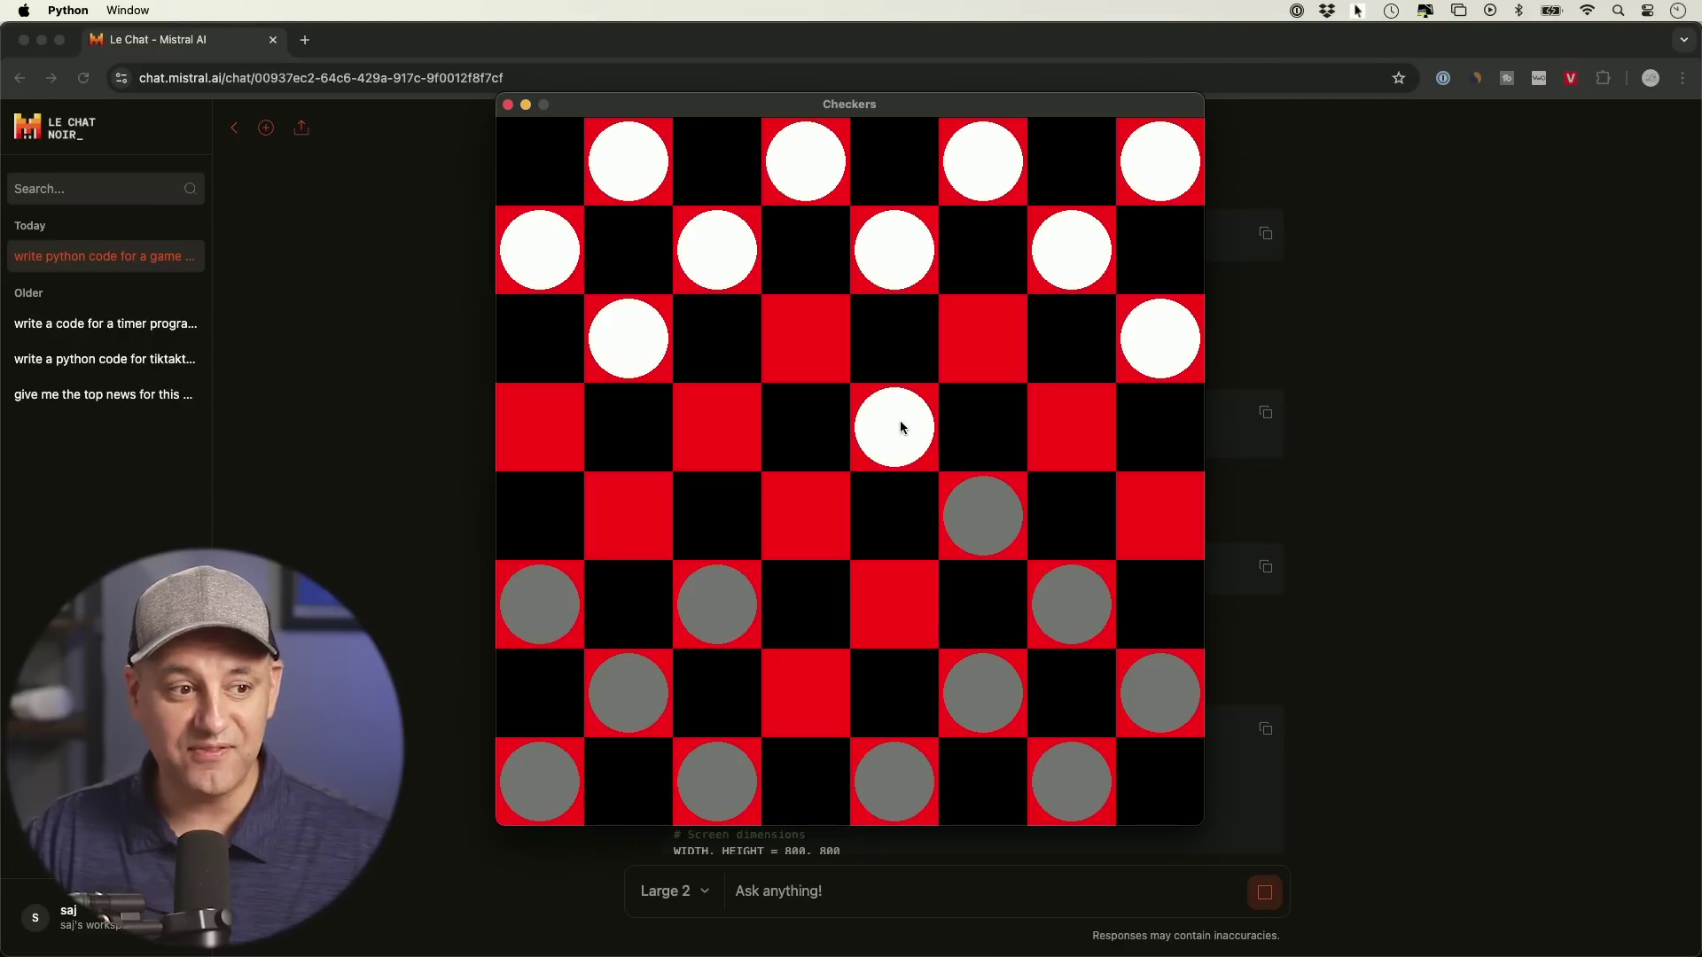
click(984, 527)
click(797, 366)
click(896, 250)
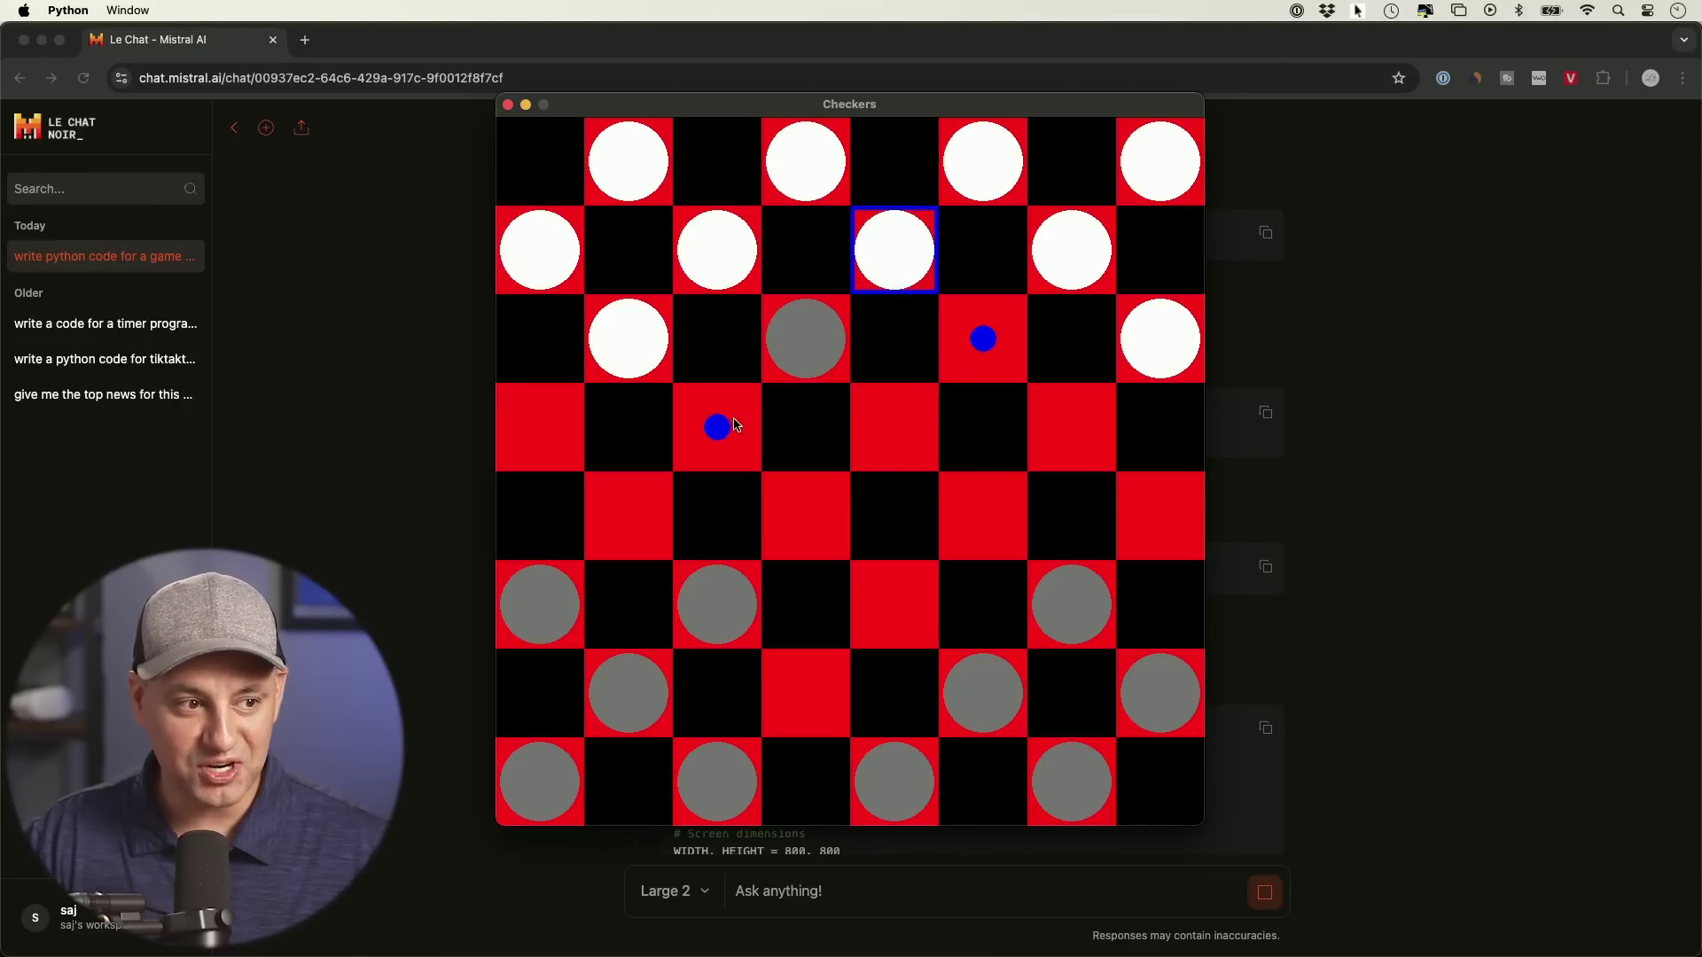
click(723, 429)
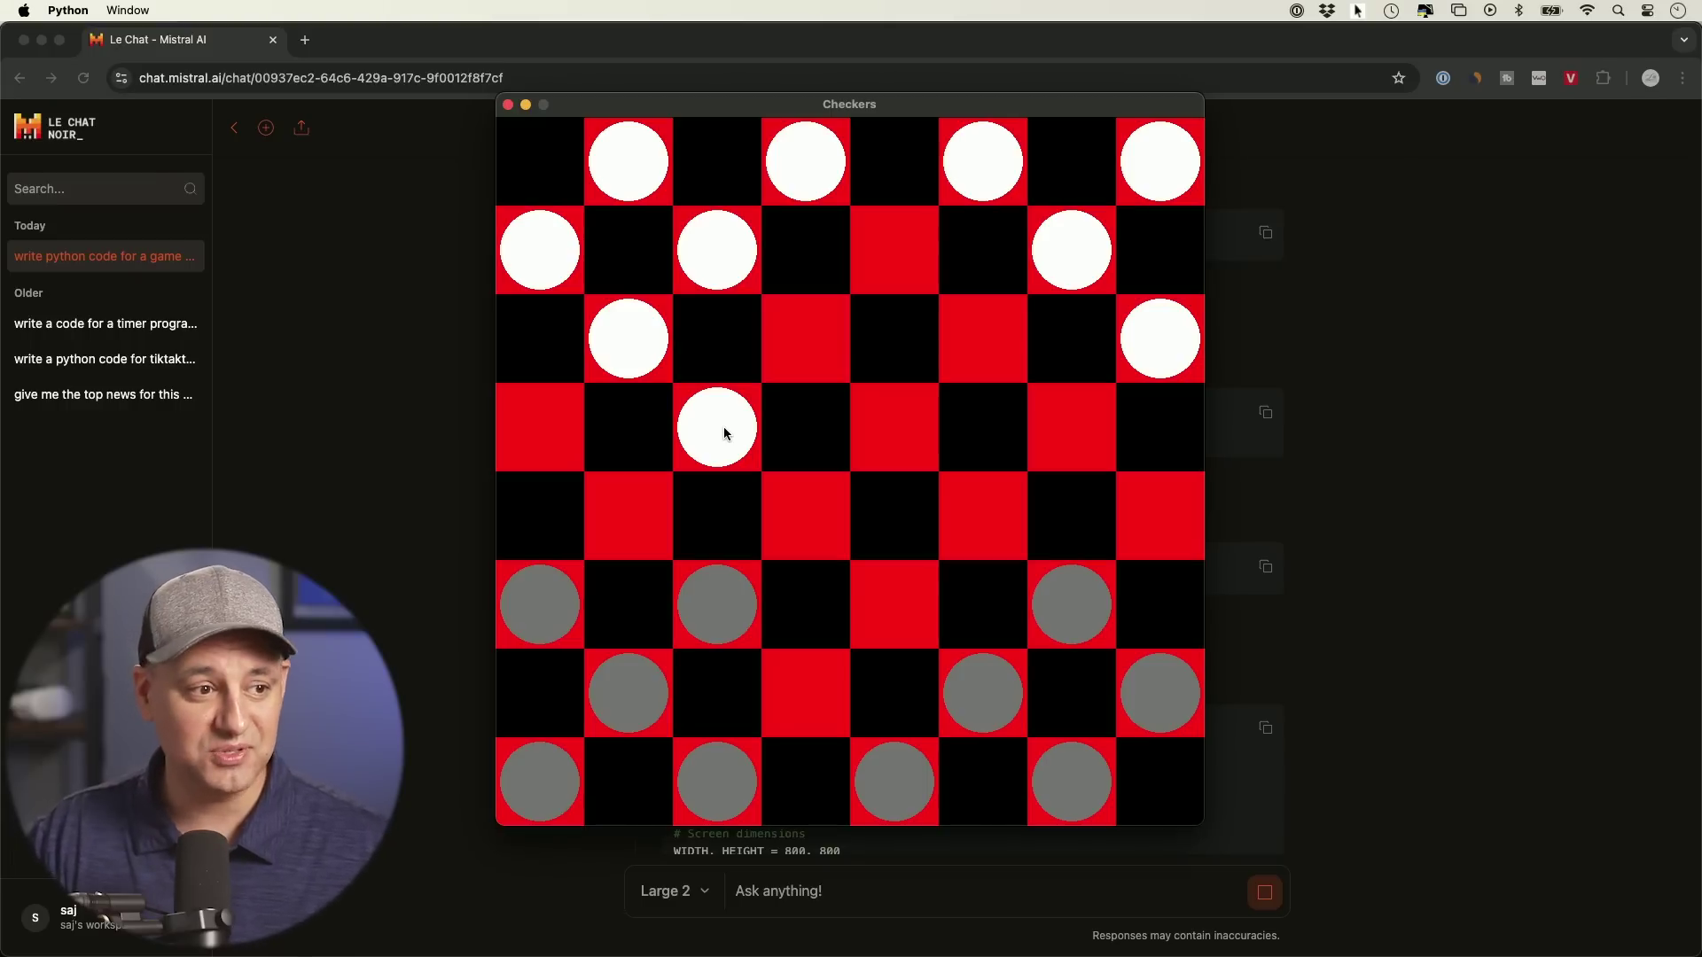
Continue trading captures between grey and white pieces on the Checkers board
click(722, 593)
click(804, 546)
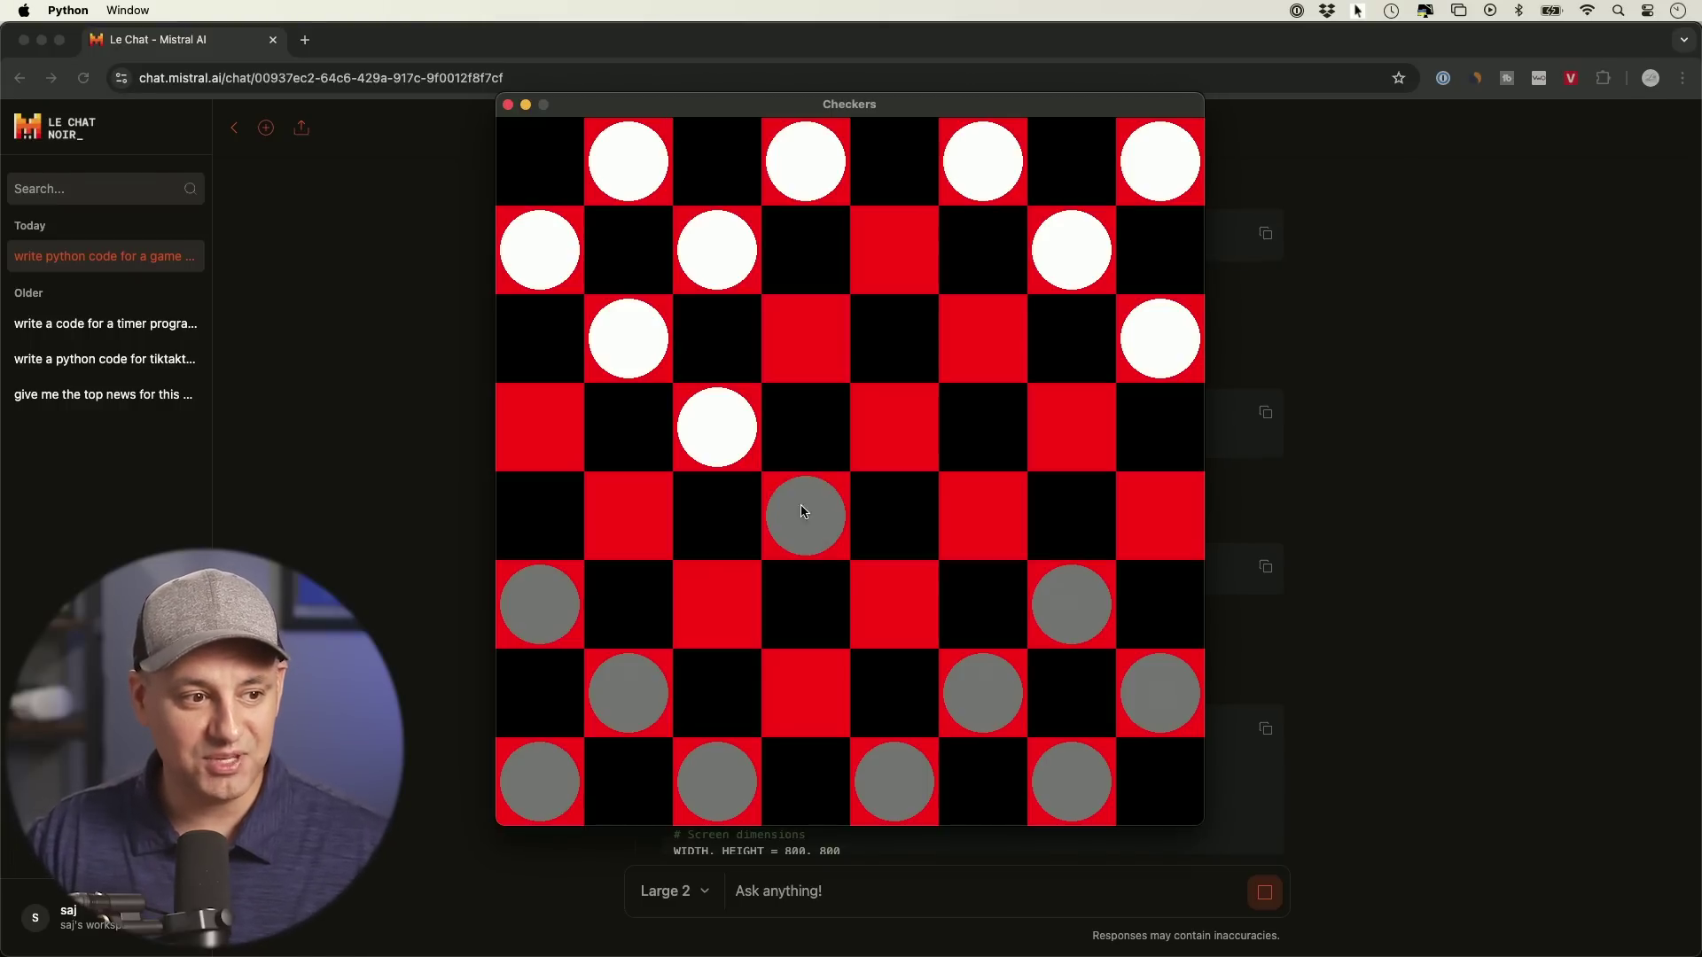
click(878, 597)
click(999, 688)
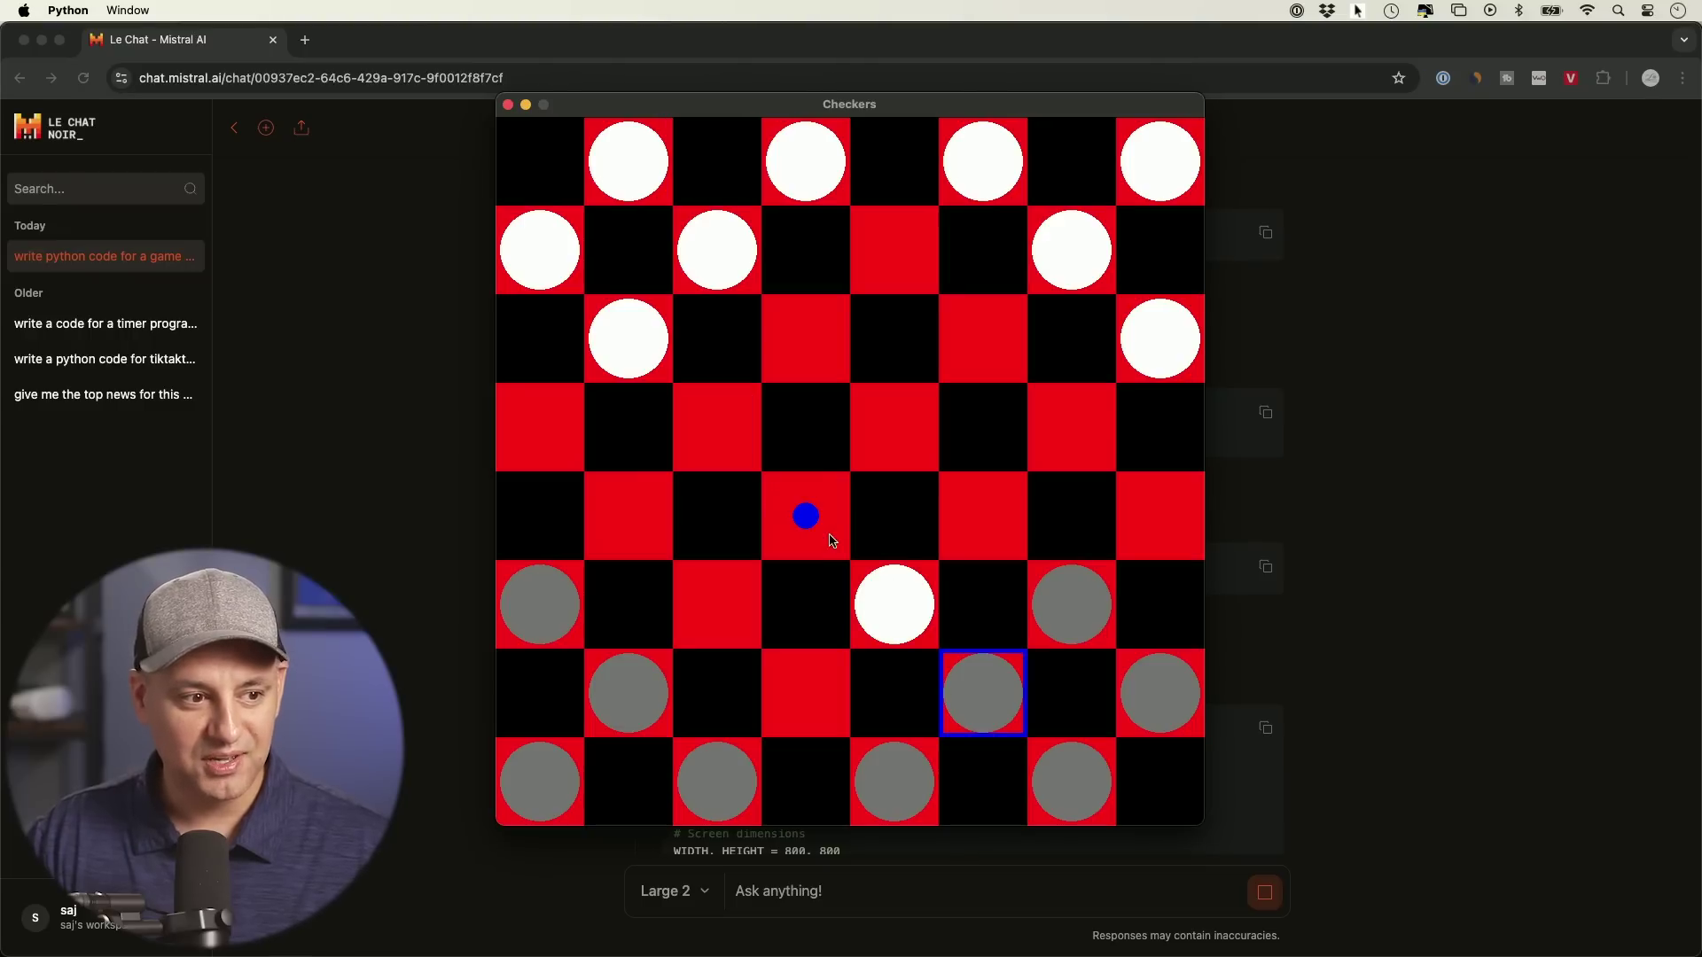
click(831, 539)
click(665, 354)
click(719, 406)
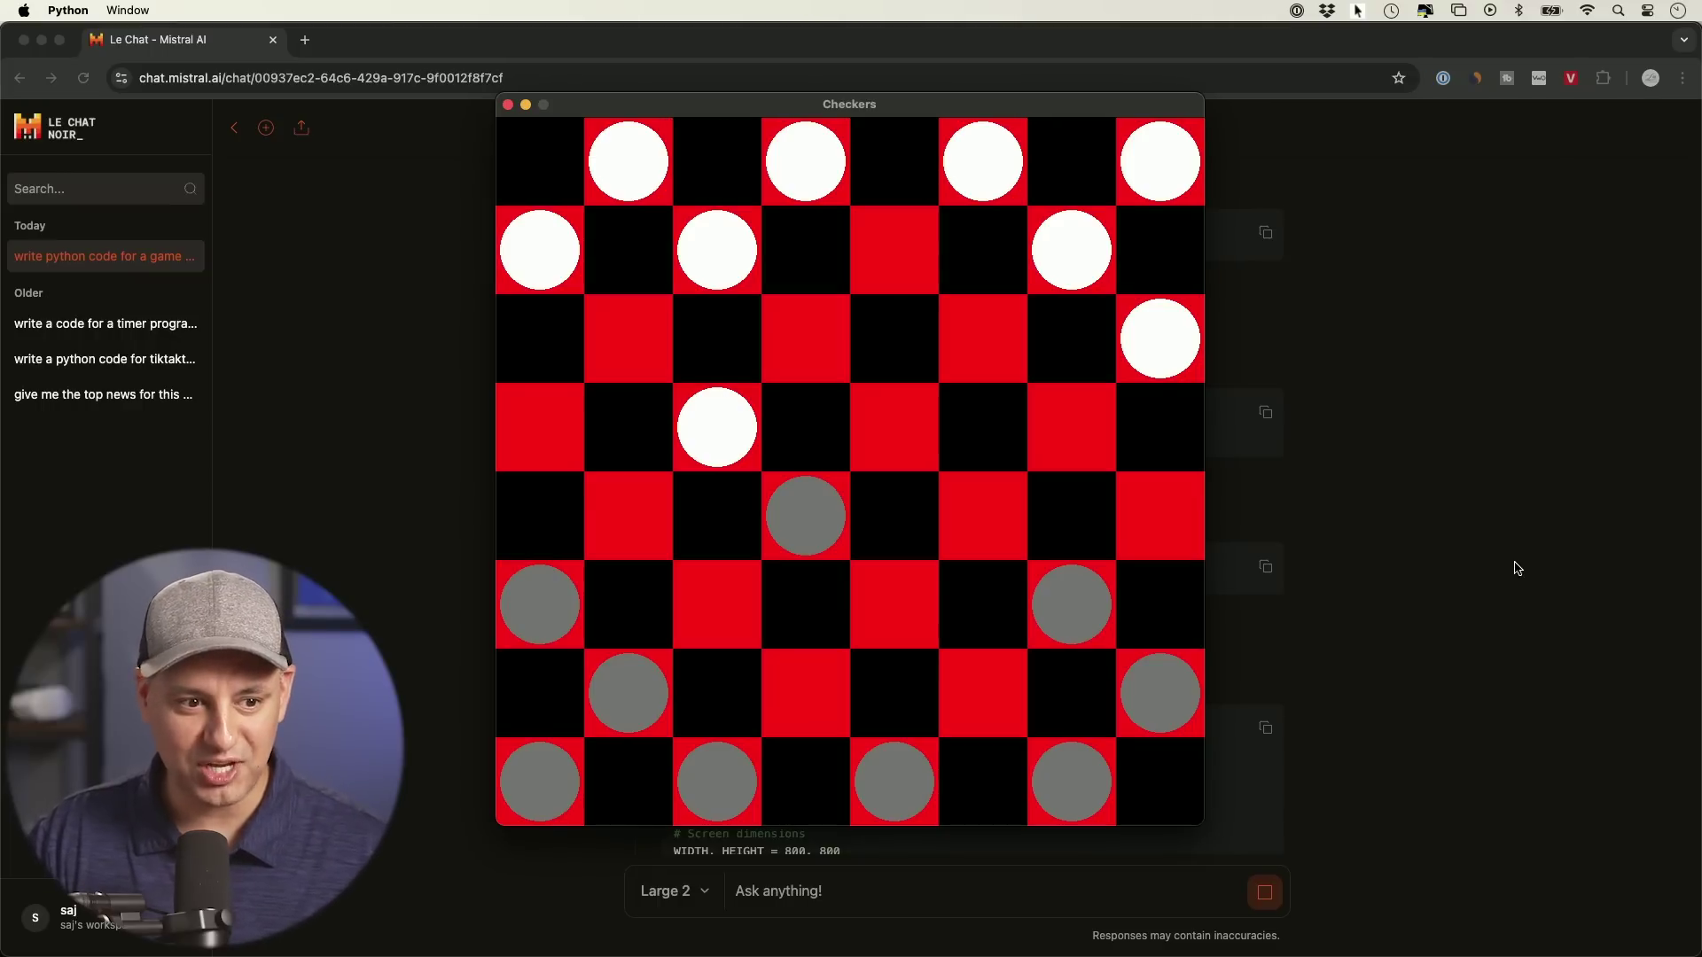
Go back to the chat and scroll through Mistral's chess code
click(1364, 623)
scroll(1079, 647, down, 5)
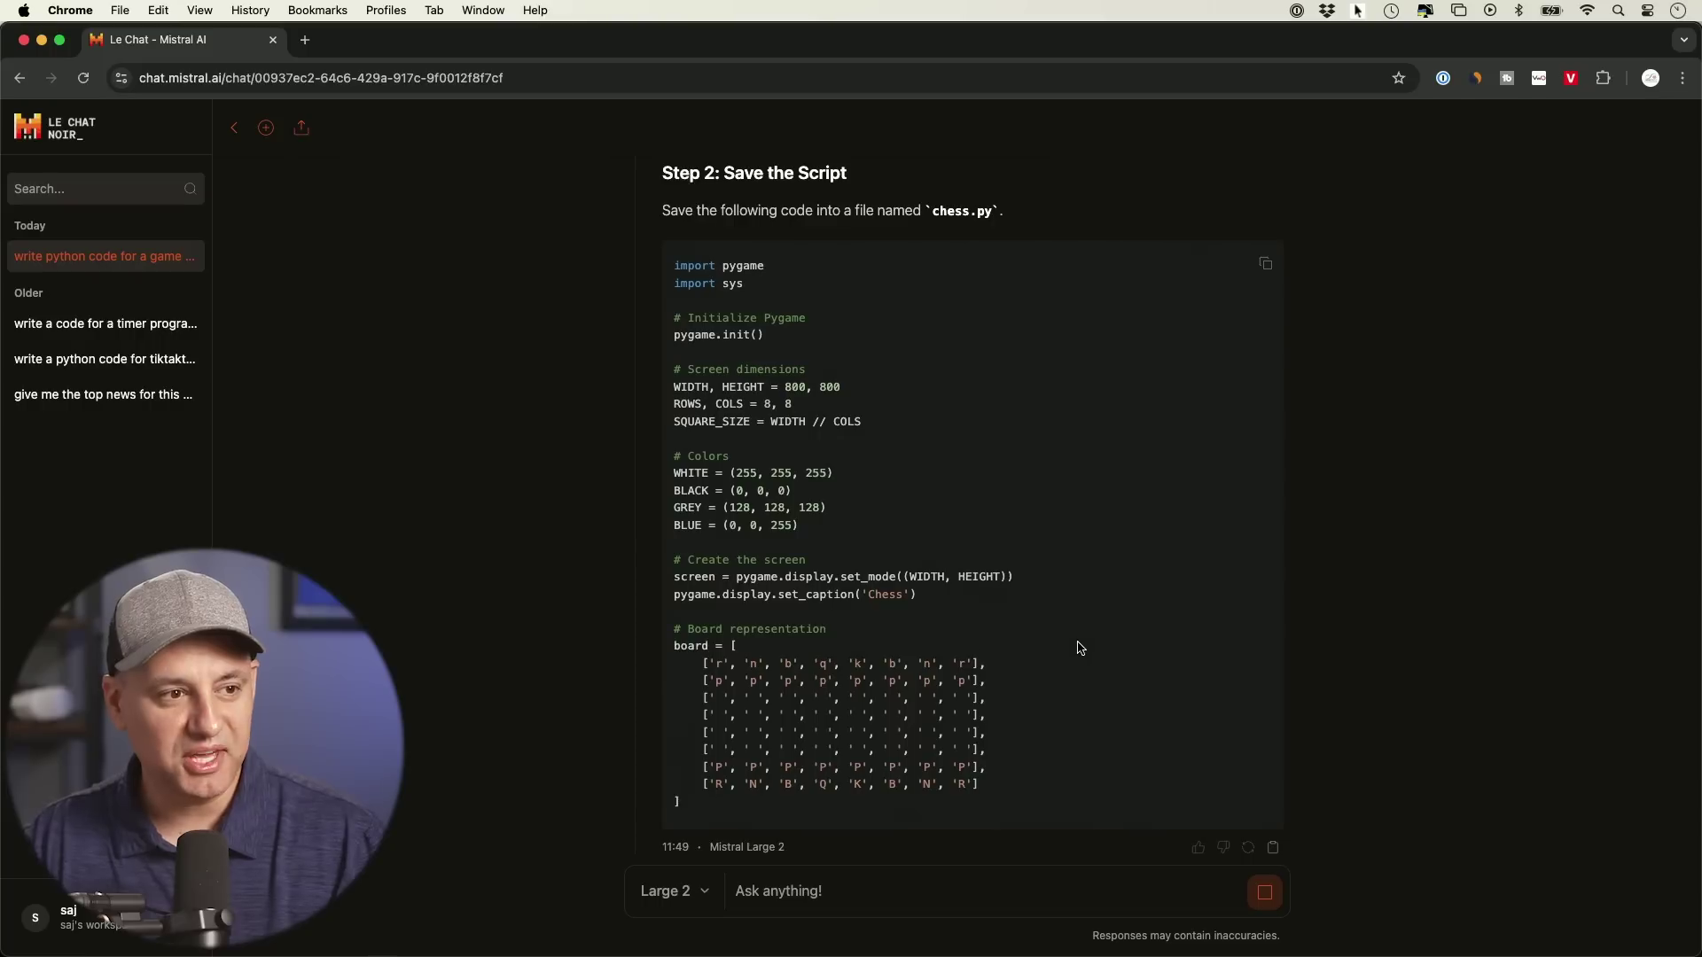
scroll(1022, 380, down, 5)
scroll(1022, 379, down, 15)
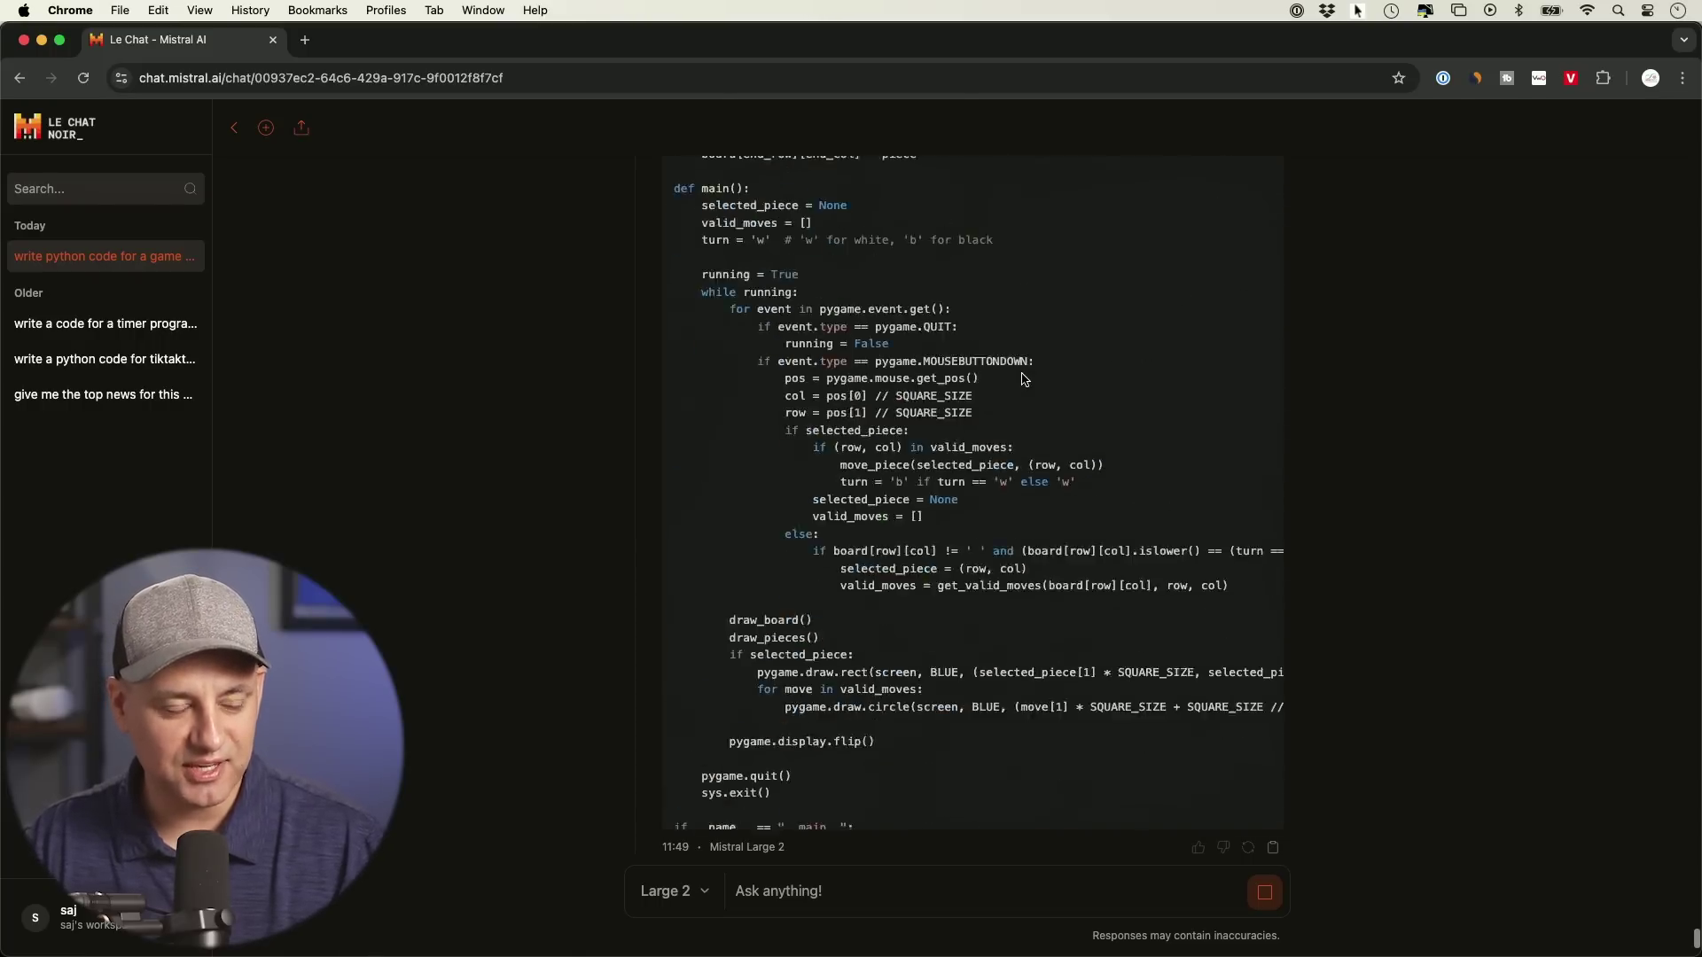
scroll(1022, 380, up, 20)
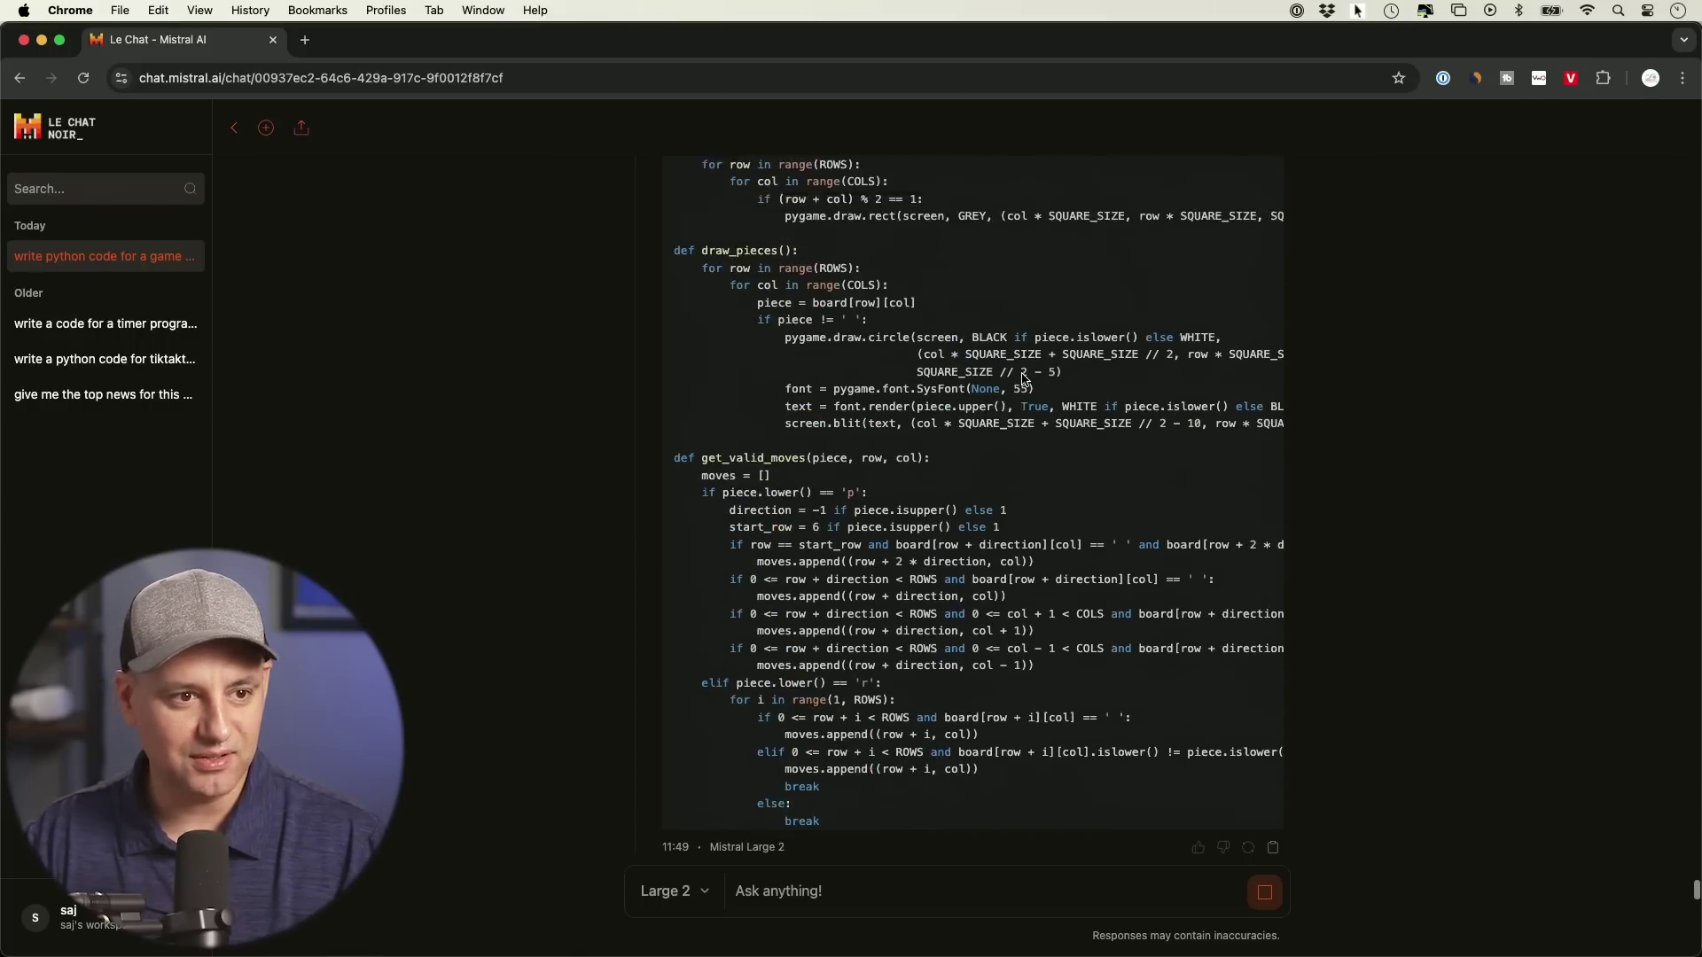
scroll(1022, 374, up, 3)
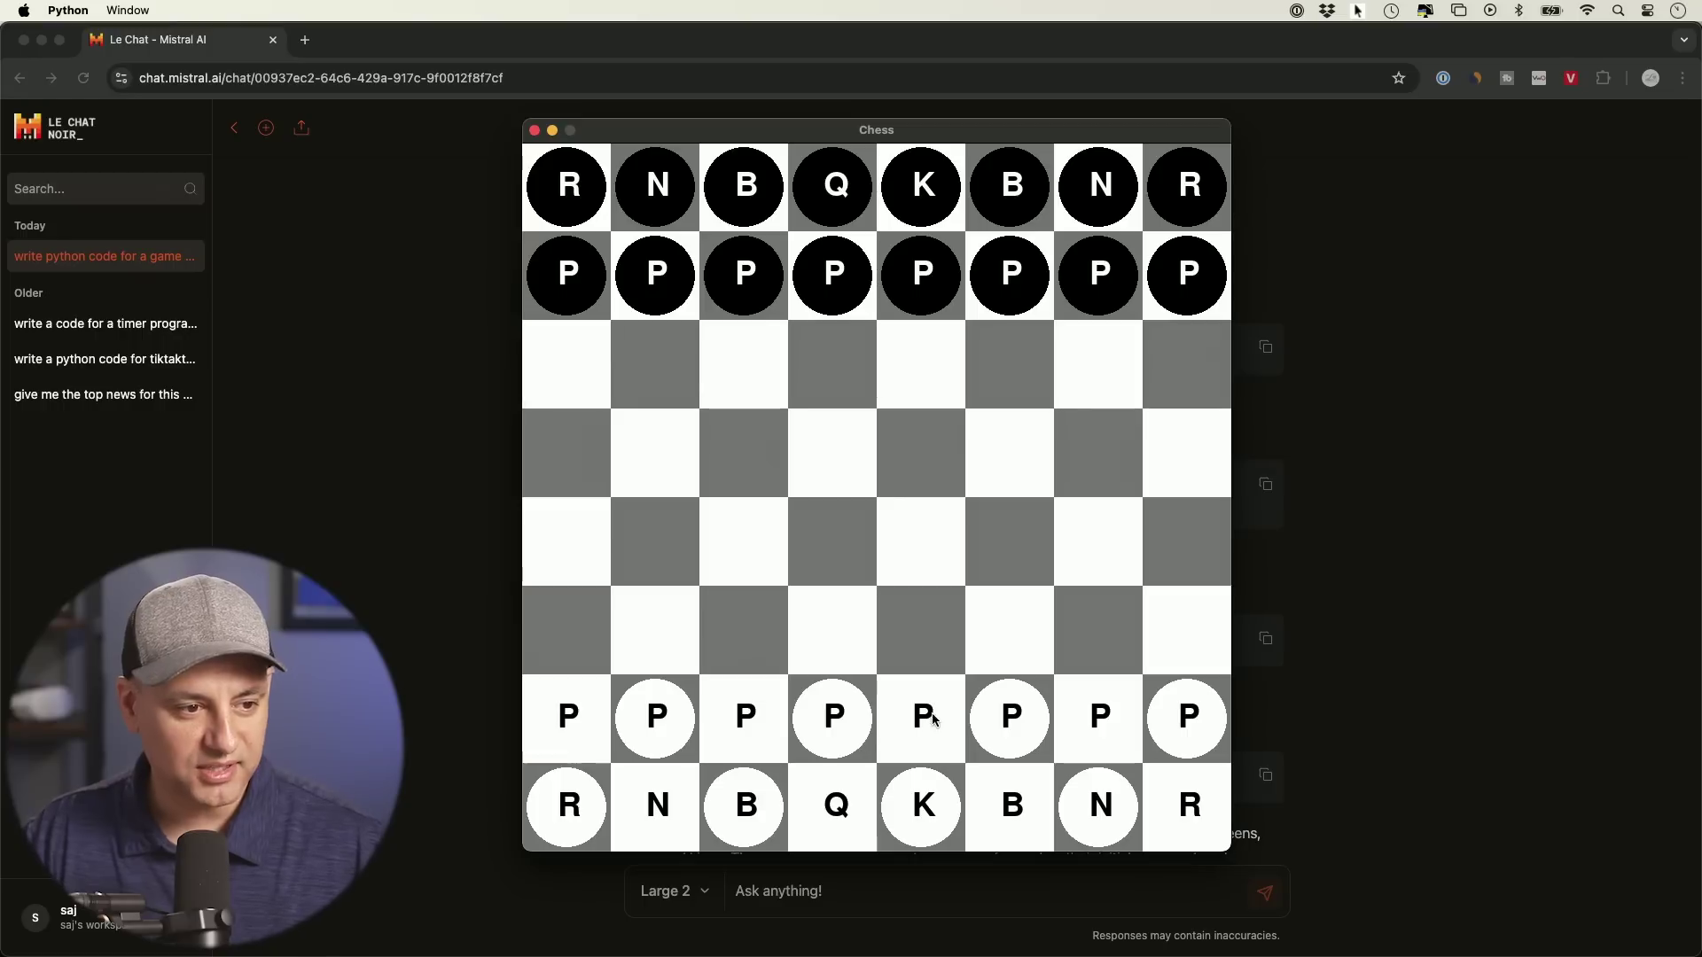
Play the opening moves e4, e5, d4 and exd4 in the pygame chess window
click(922, 724)
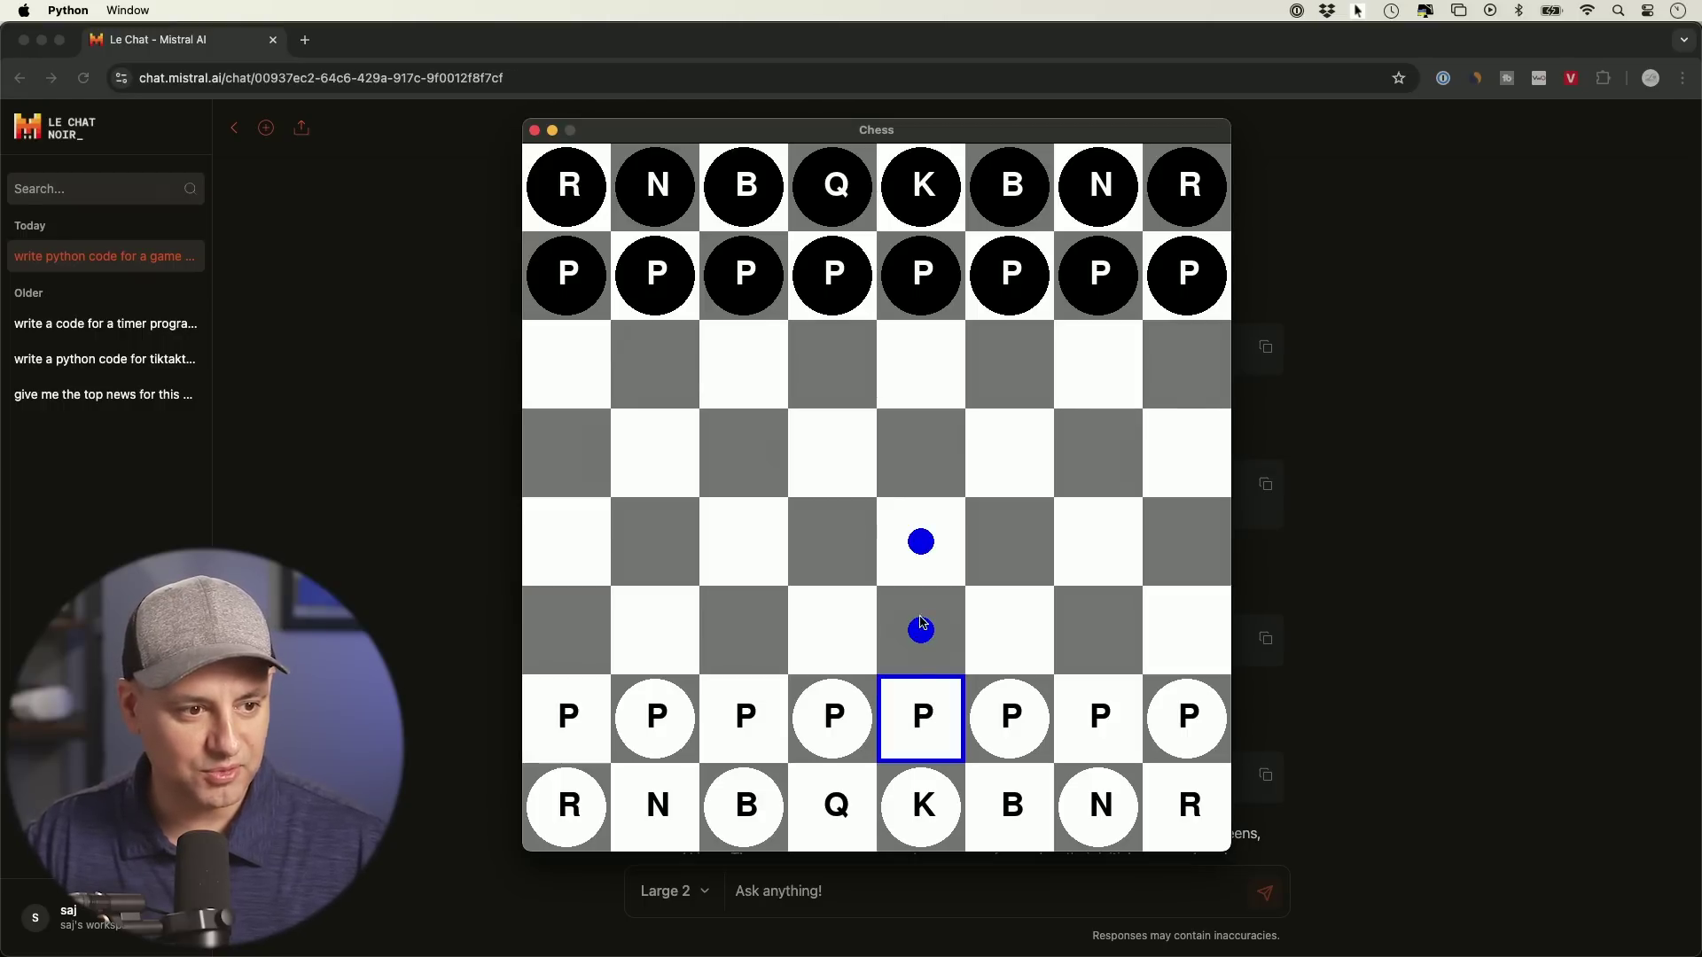
click(920, 544)
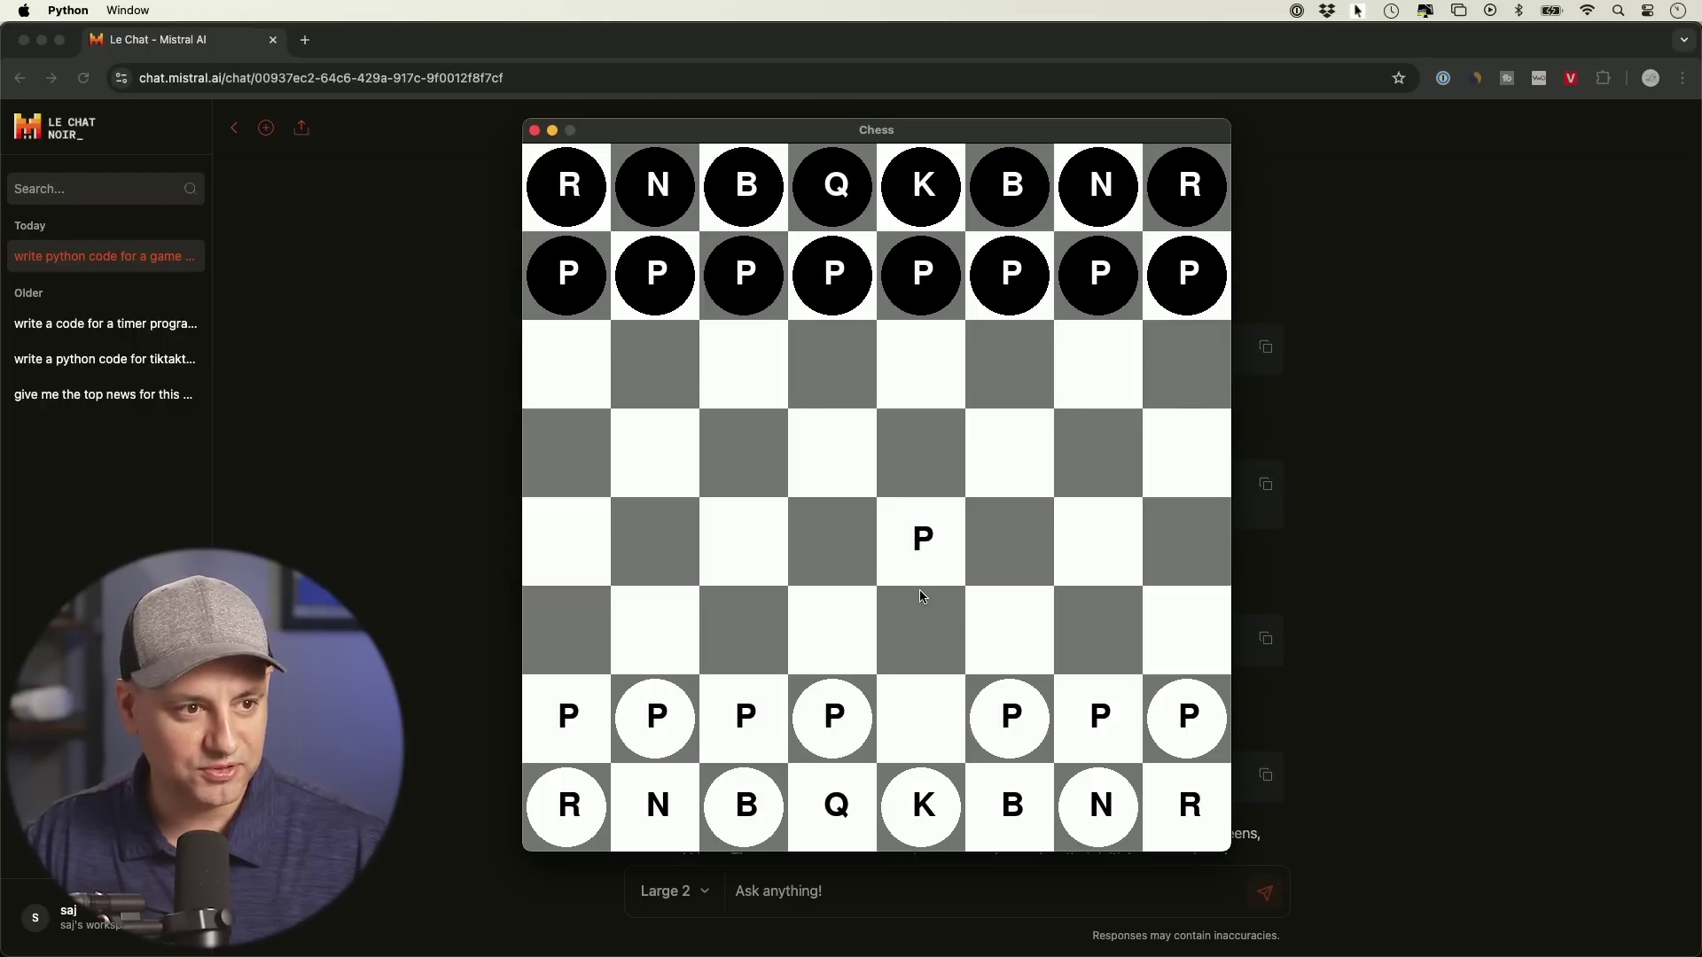
click(920, 294)
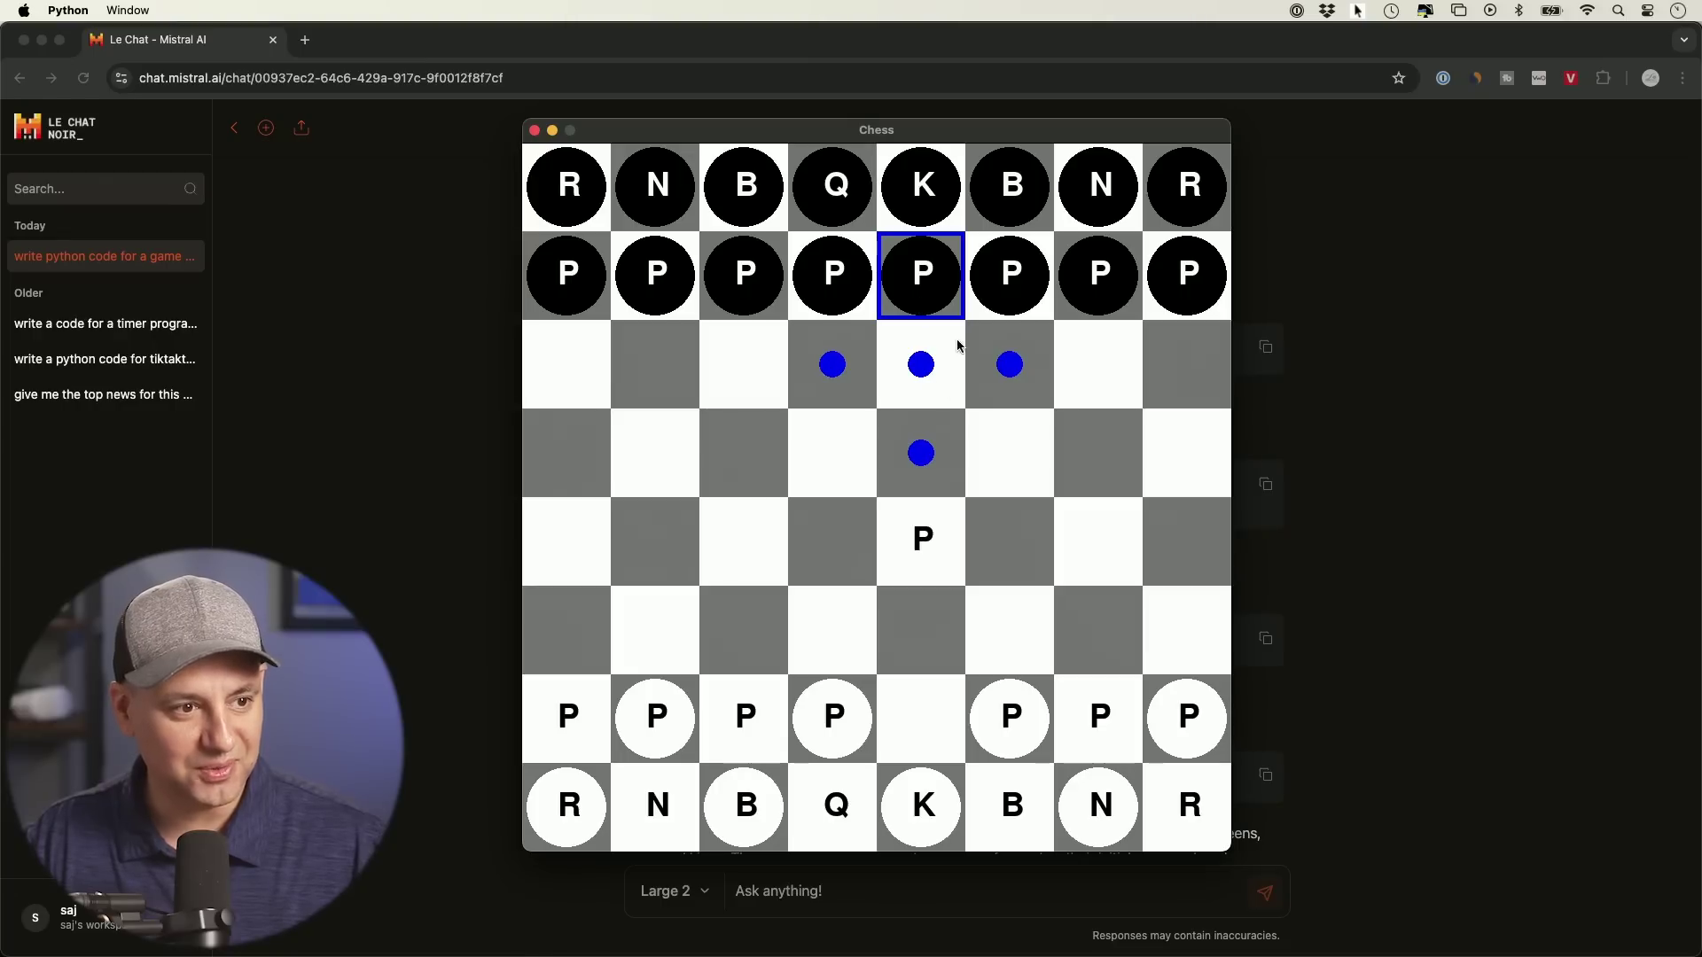
click(930, 460)
click(838, 716)
click(836, 545)
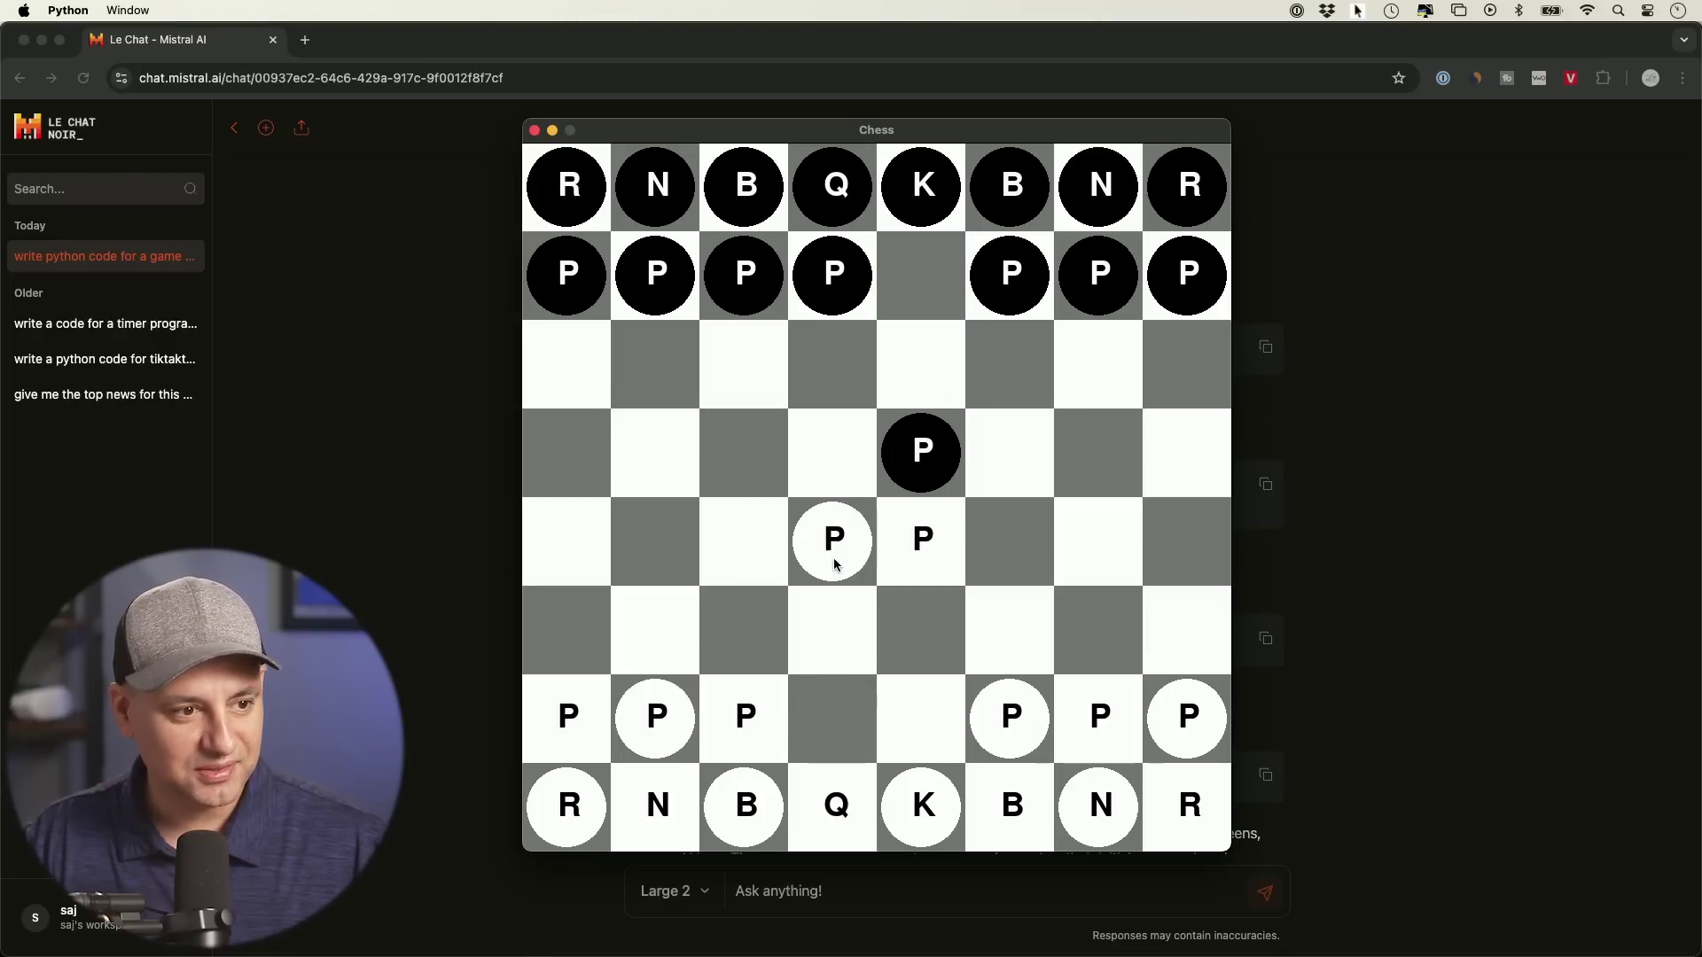
click(913, 461)
click(842, 551)
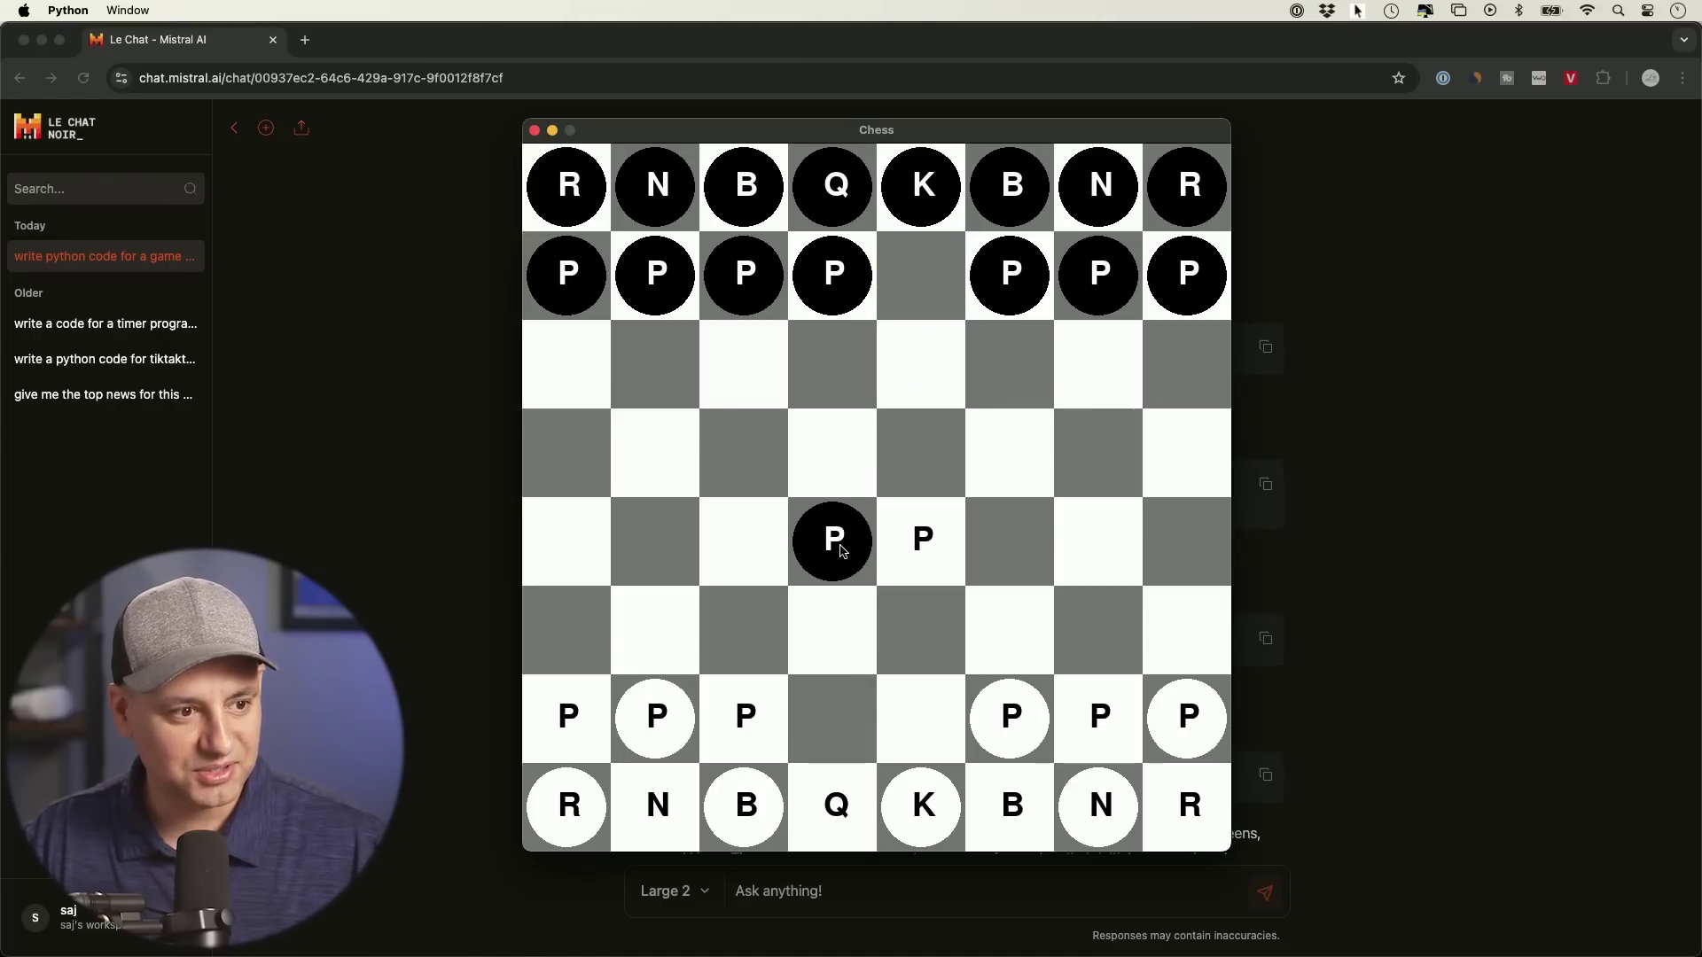
Continue with Qxd4, Bc5 and Qxg7, the white queen grabbing the g7 pawn
click(844, 813)
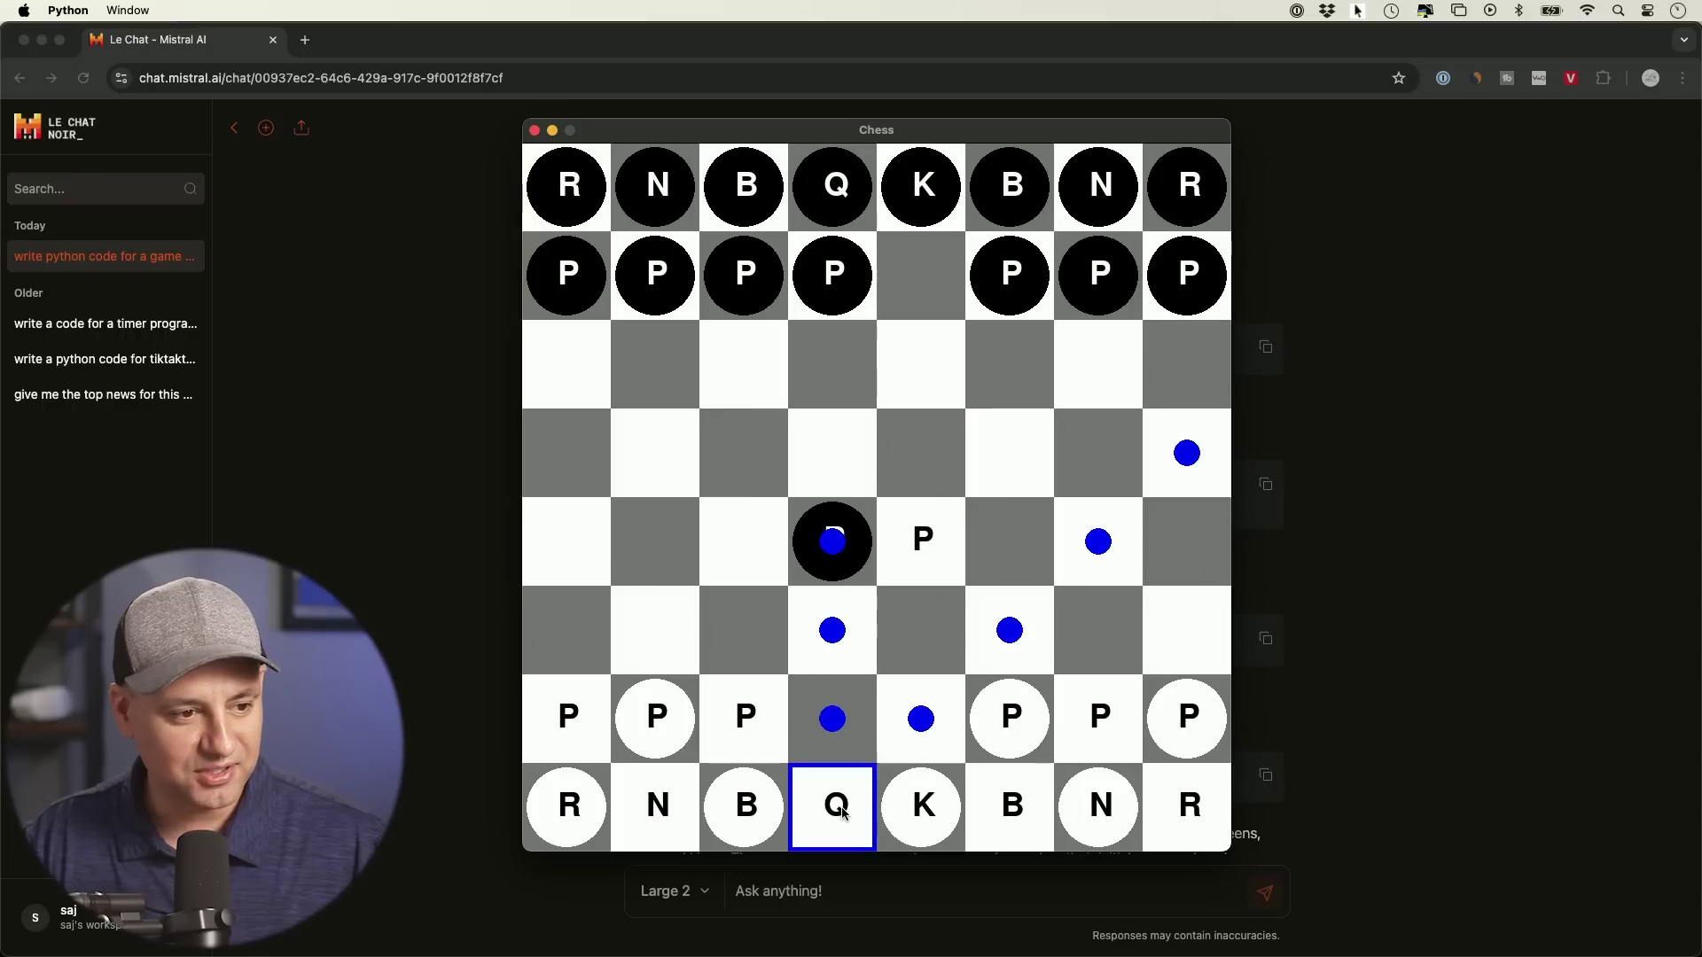
click(846, 545)
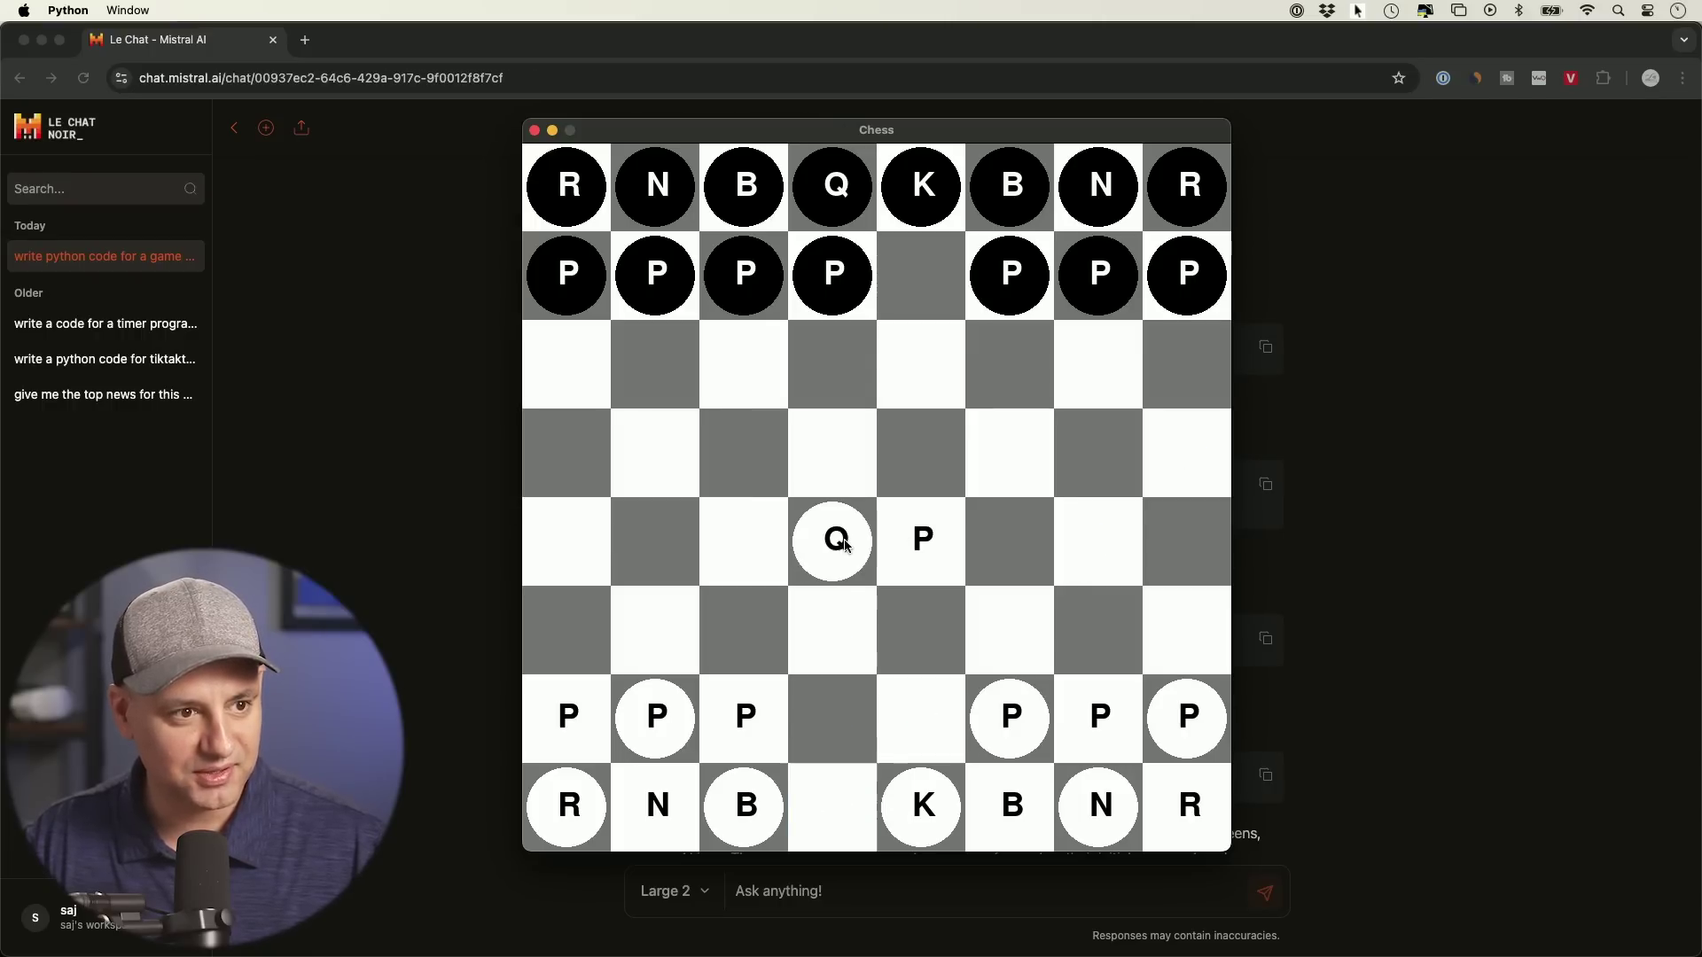
click(1024, 208)
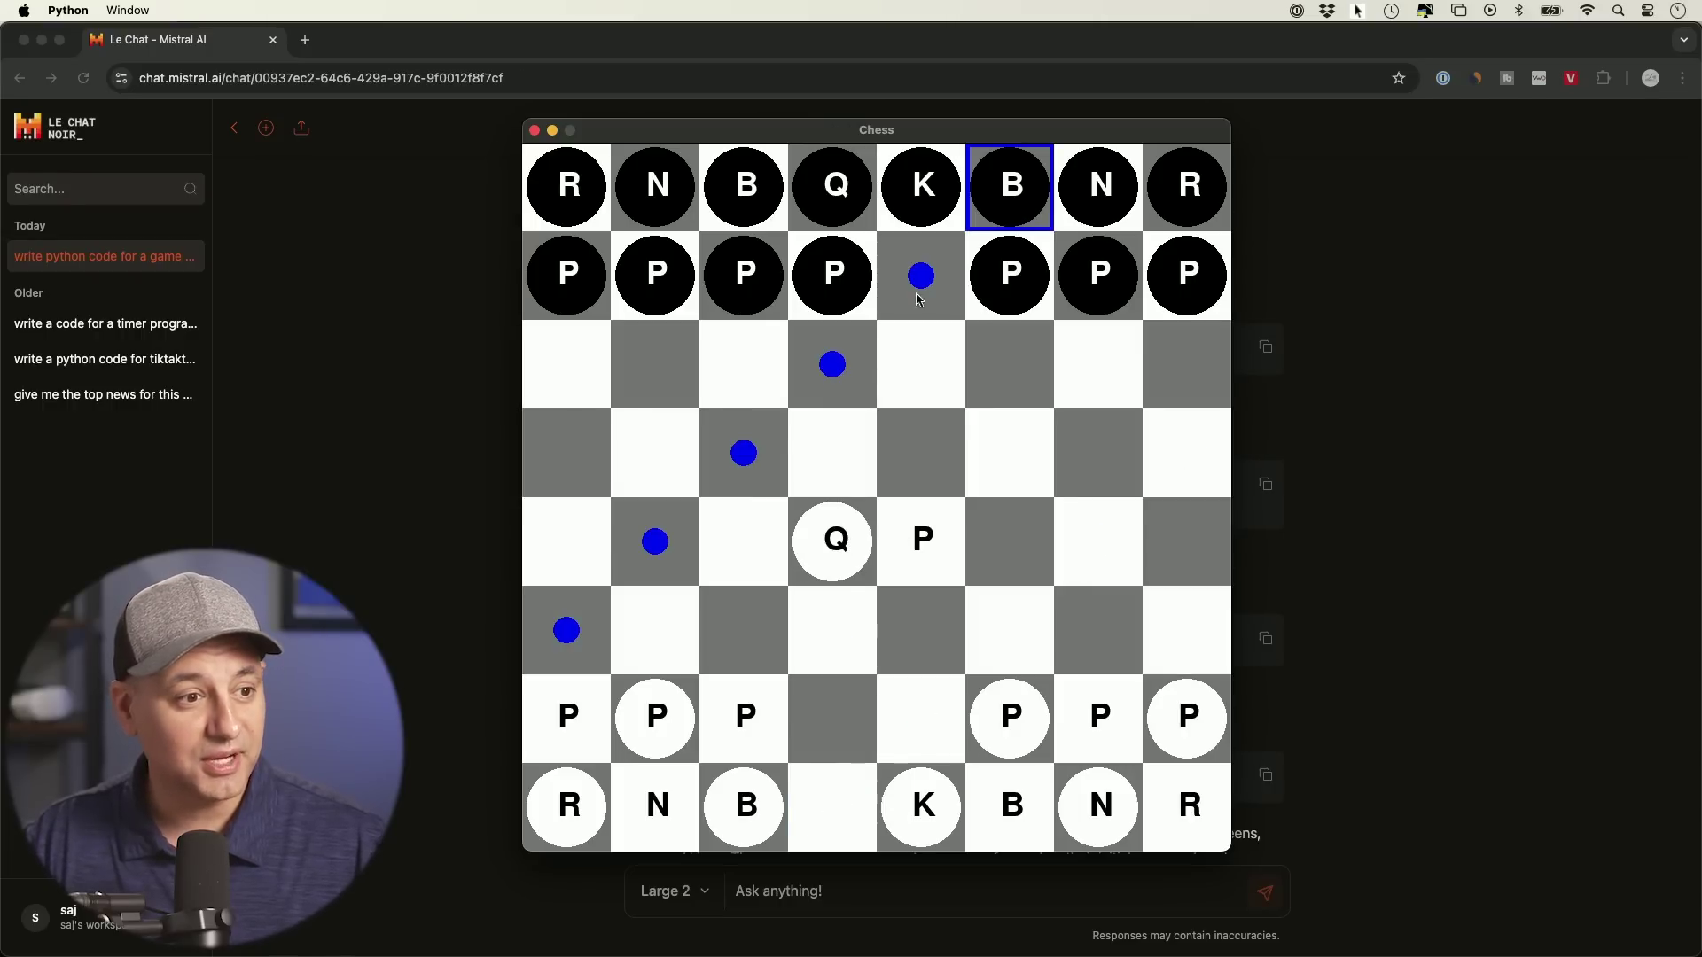
click(755, 459)
click(835, 542)
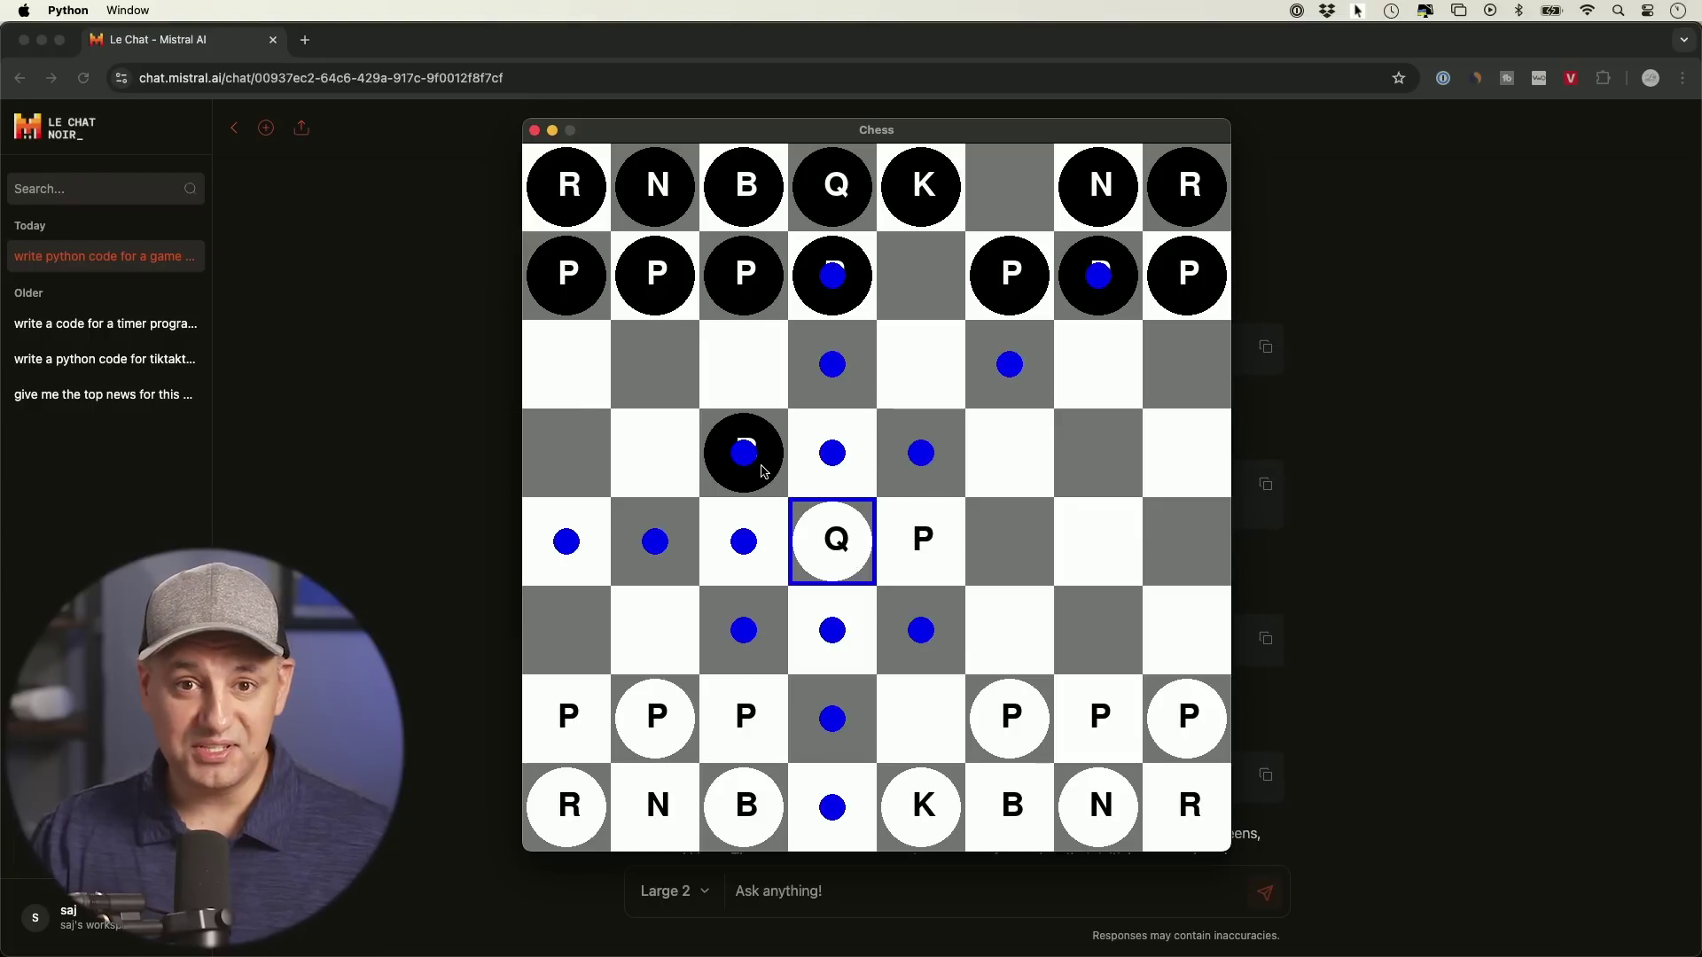
click(1107, 299)
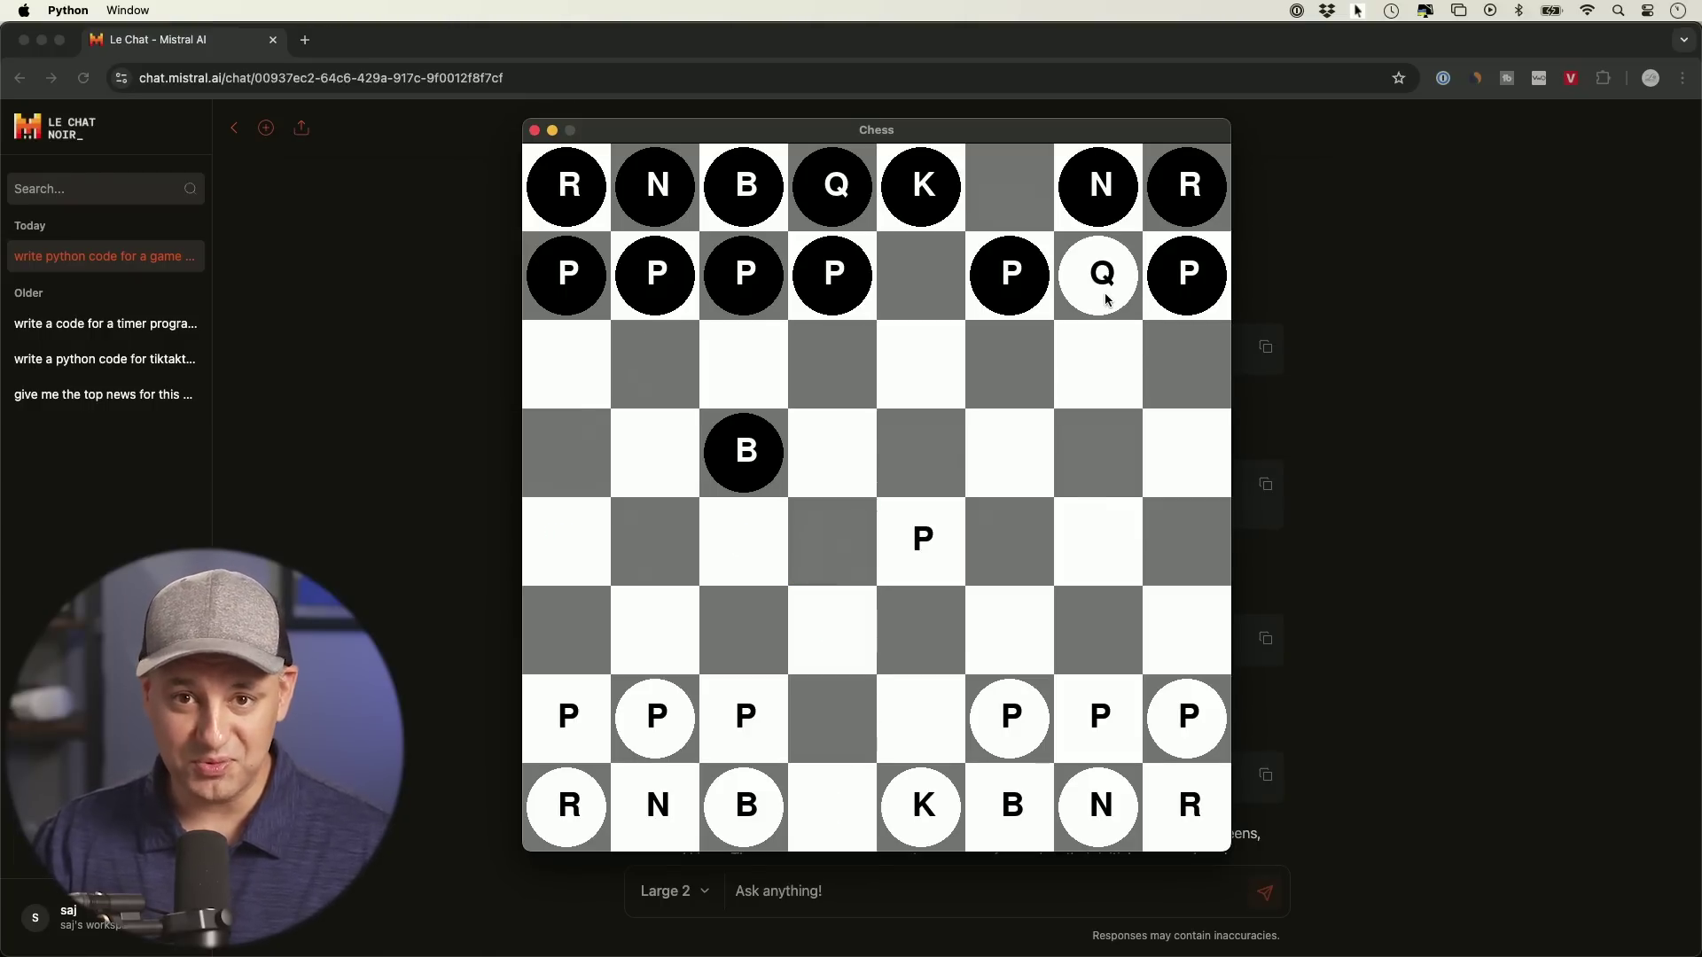
Play Nf6, Qxf6 and Qxf6 to trade queens on f6, then pick up the f2 pawn
click(1186, 218)
click(1187, 218)
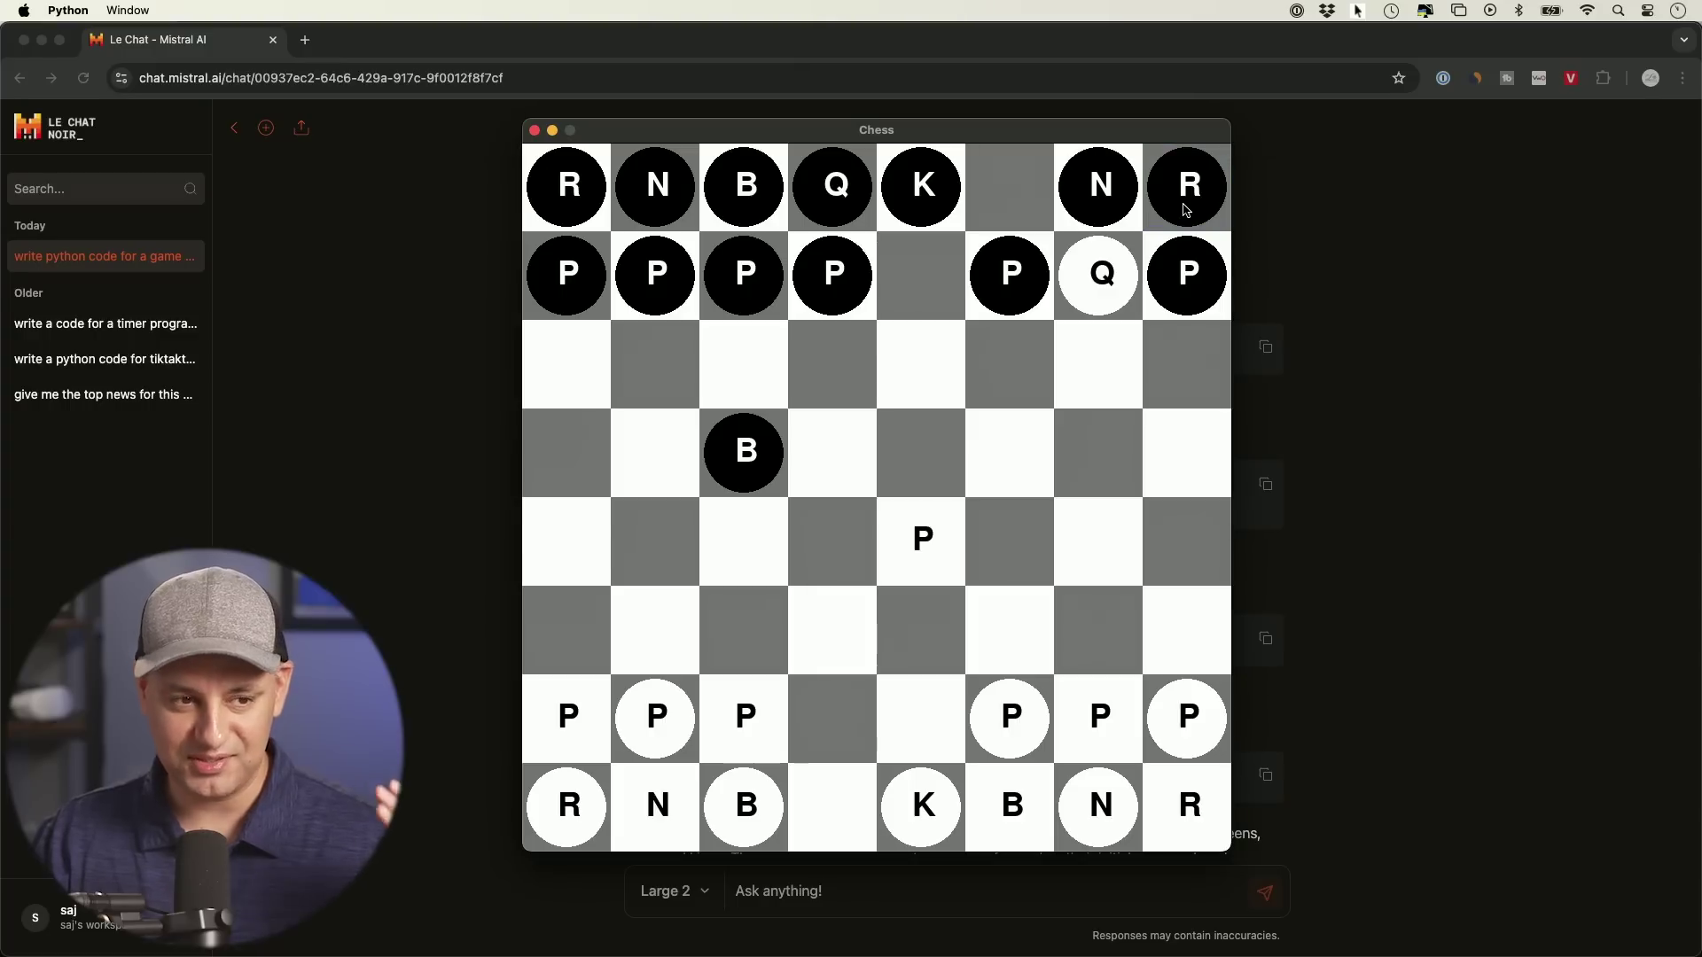
click(1108, 207)
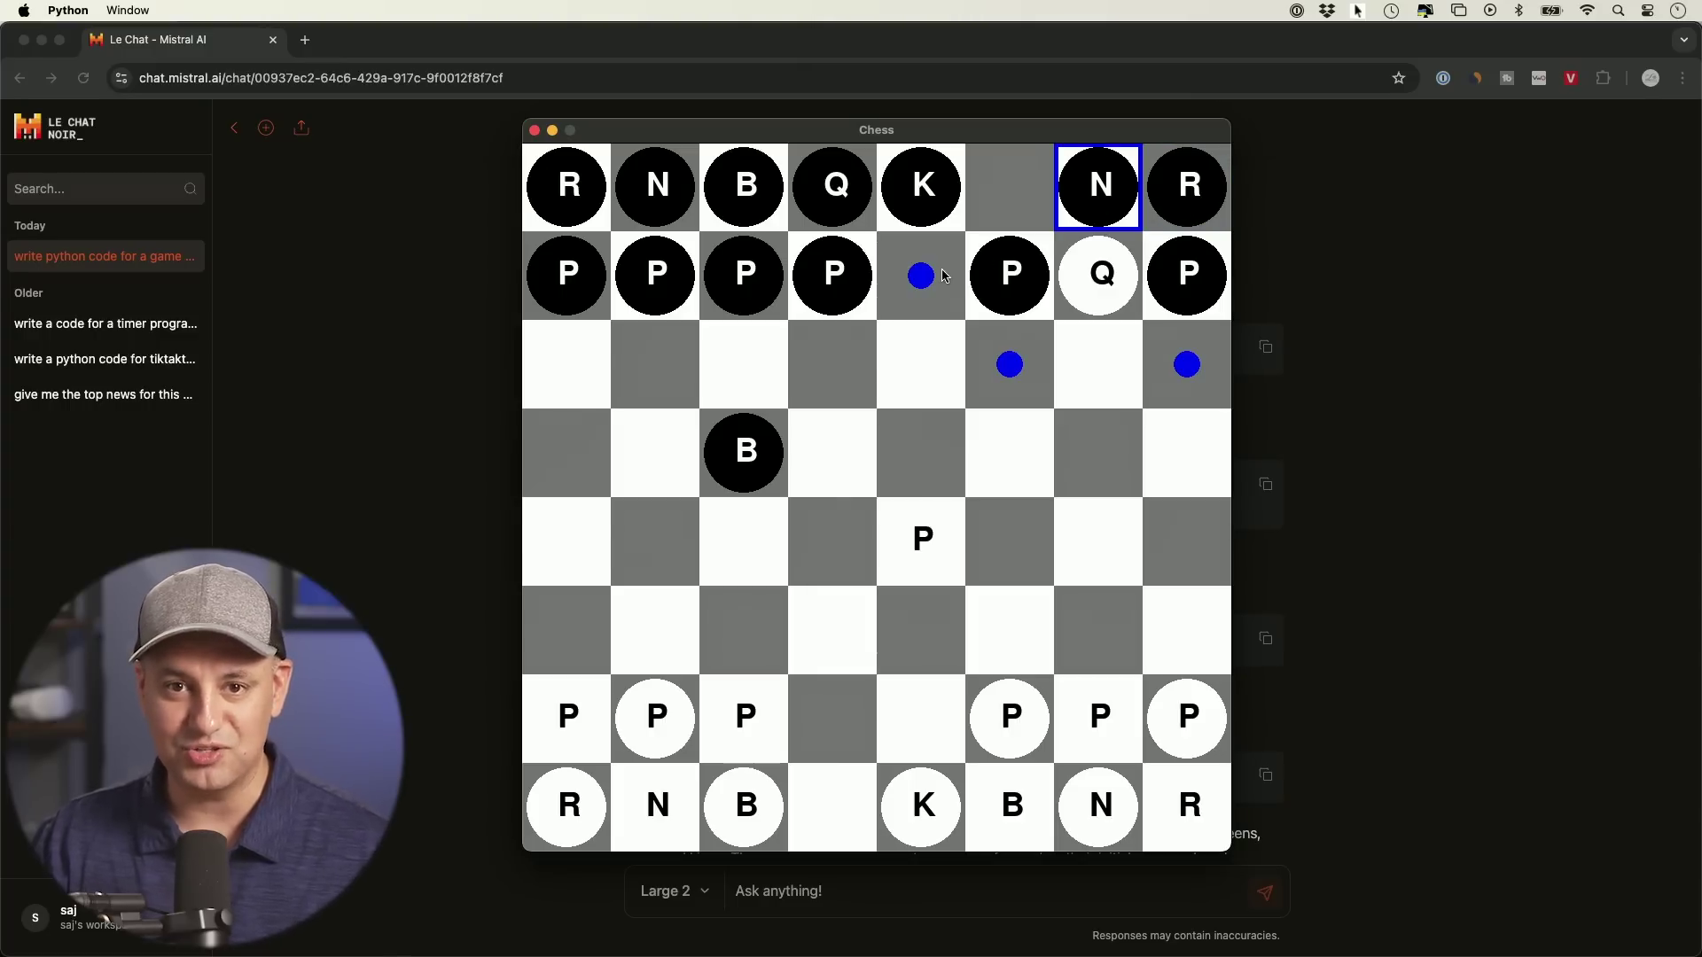
click(1017, 366)
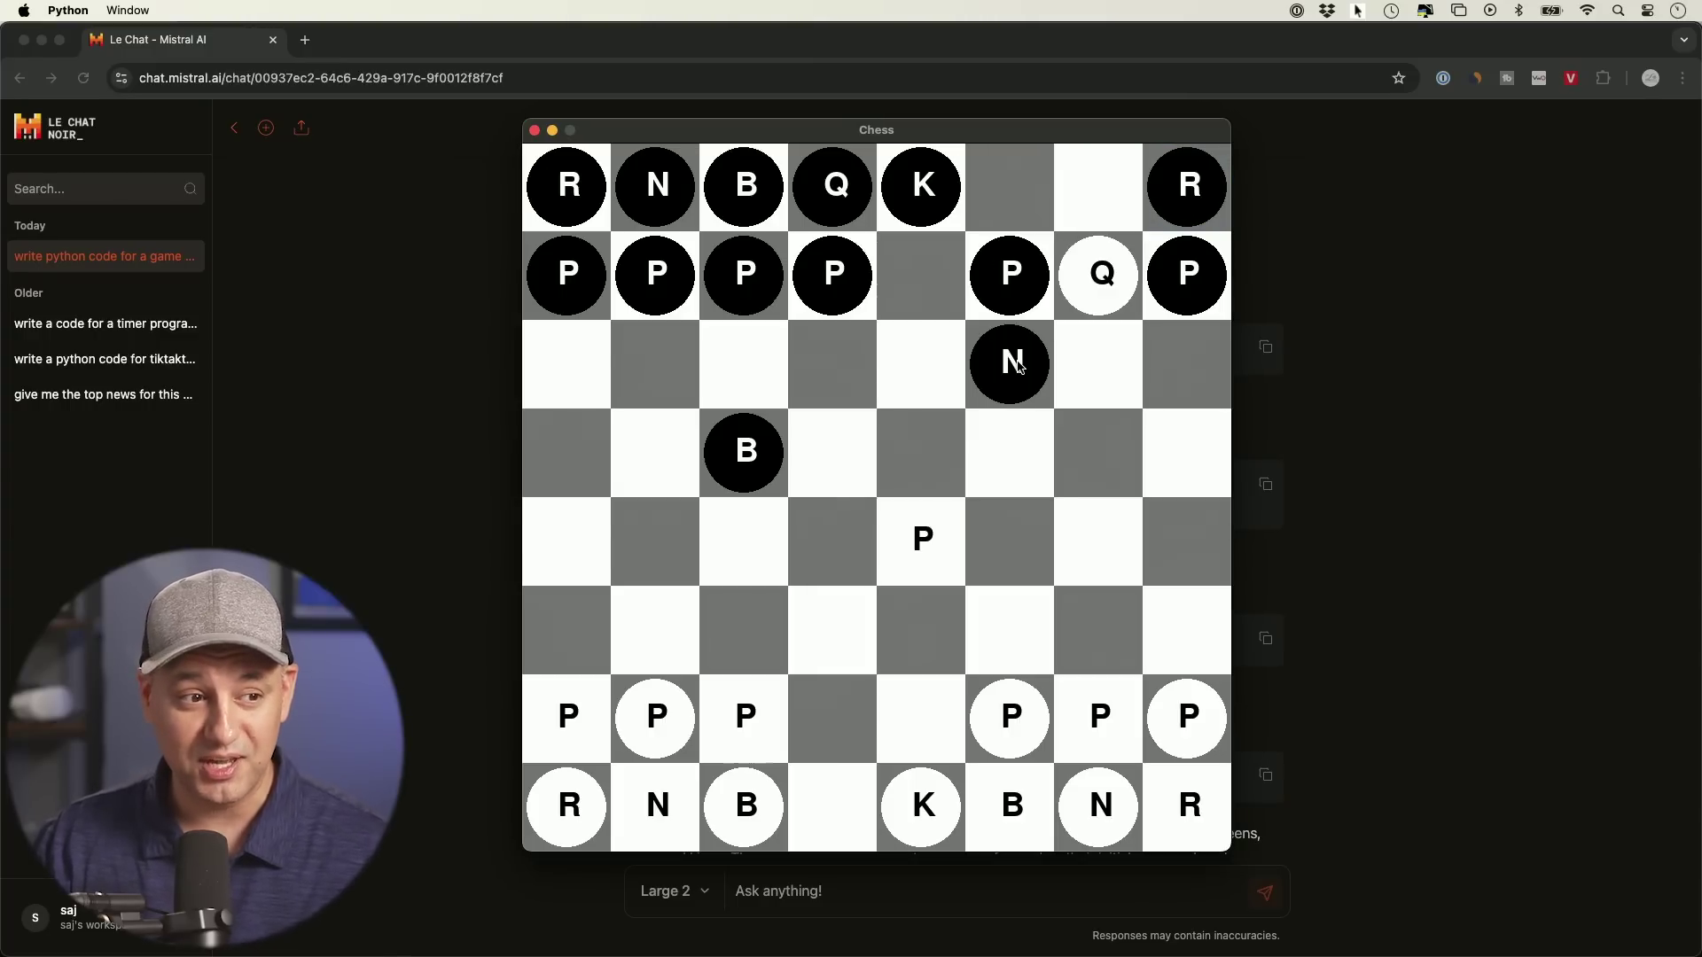
click(1099, 284)
click(1010, 363)
click(815, 207)
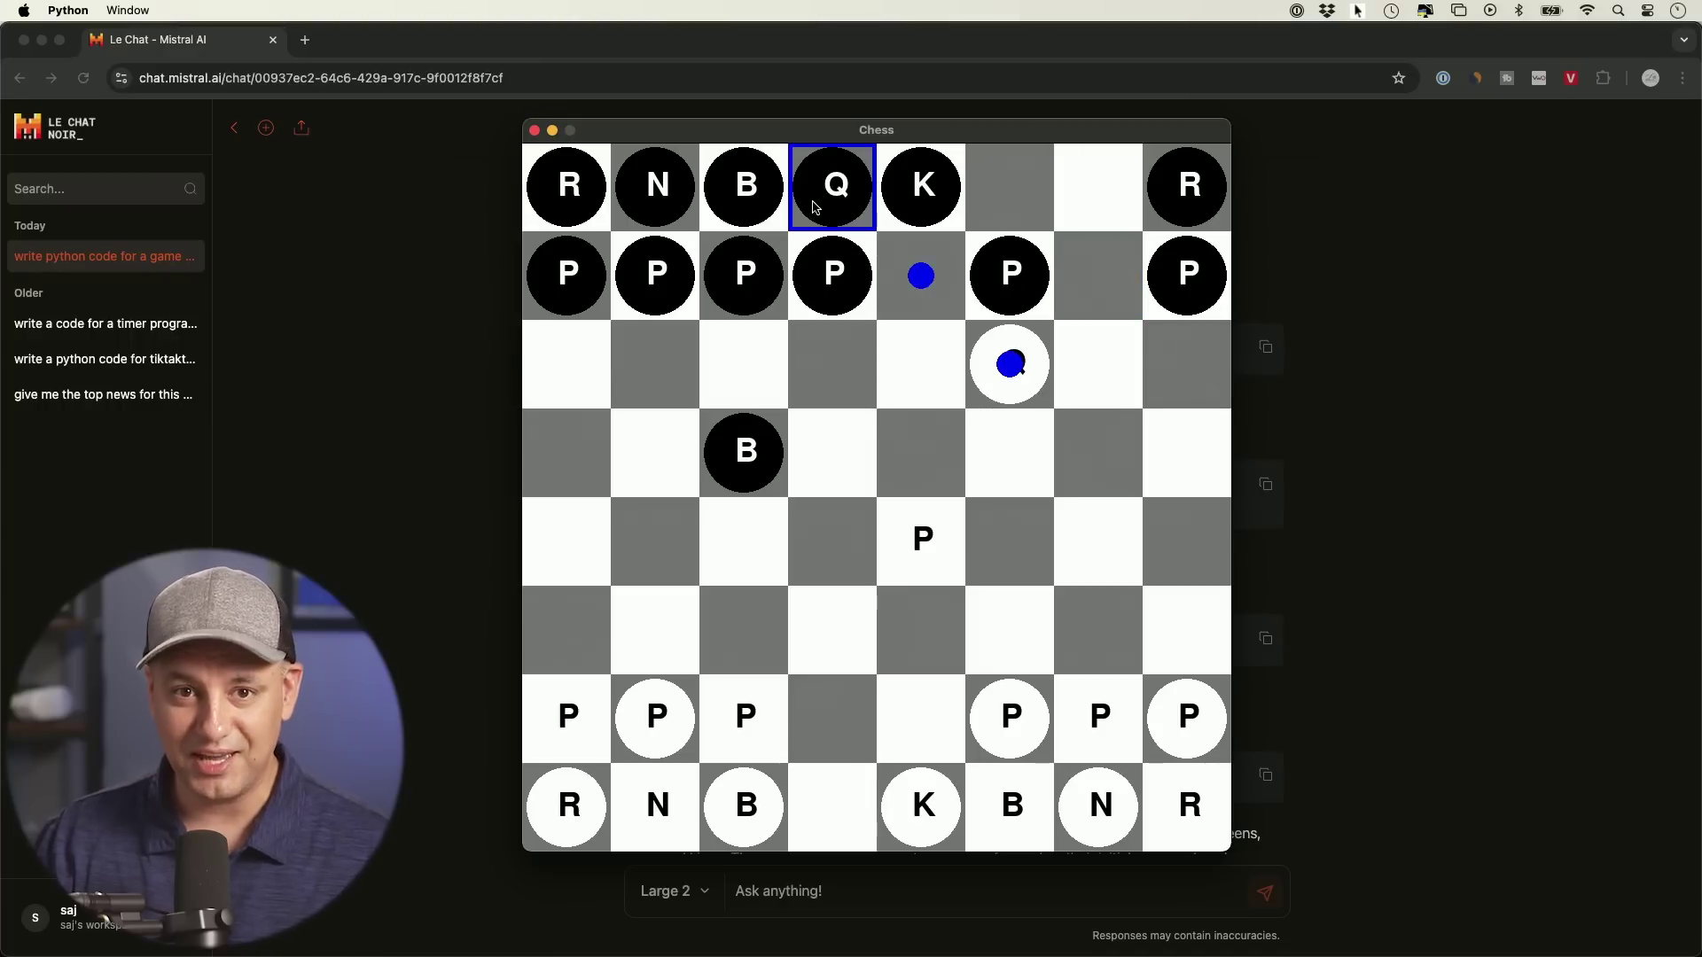
click(993, 359)
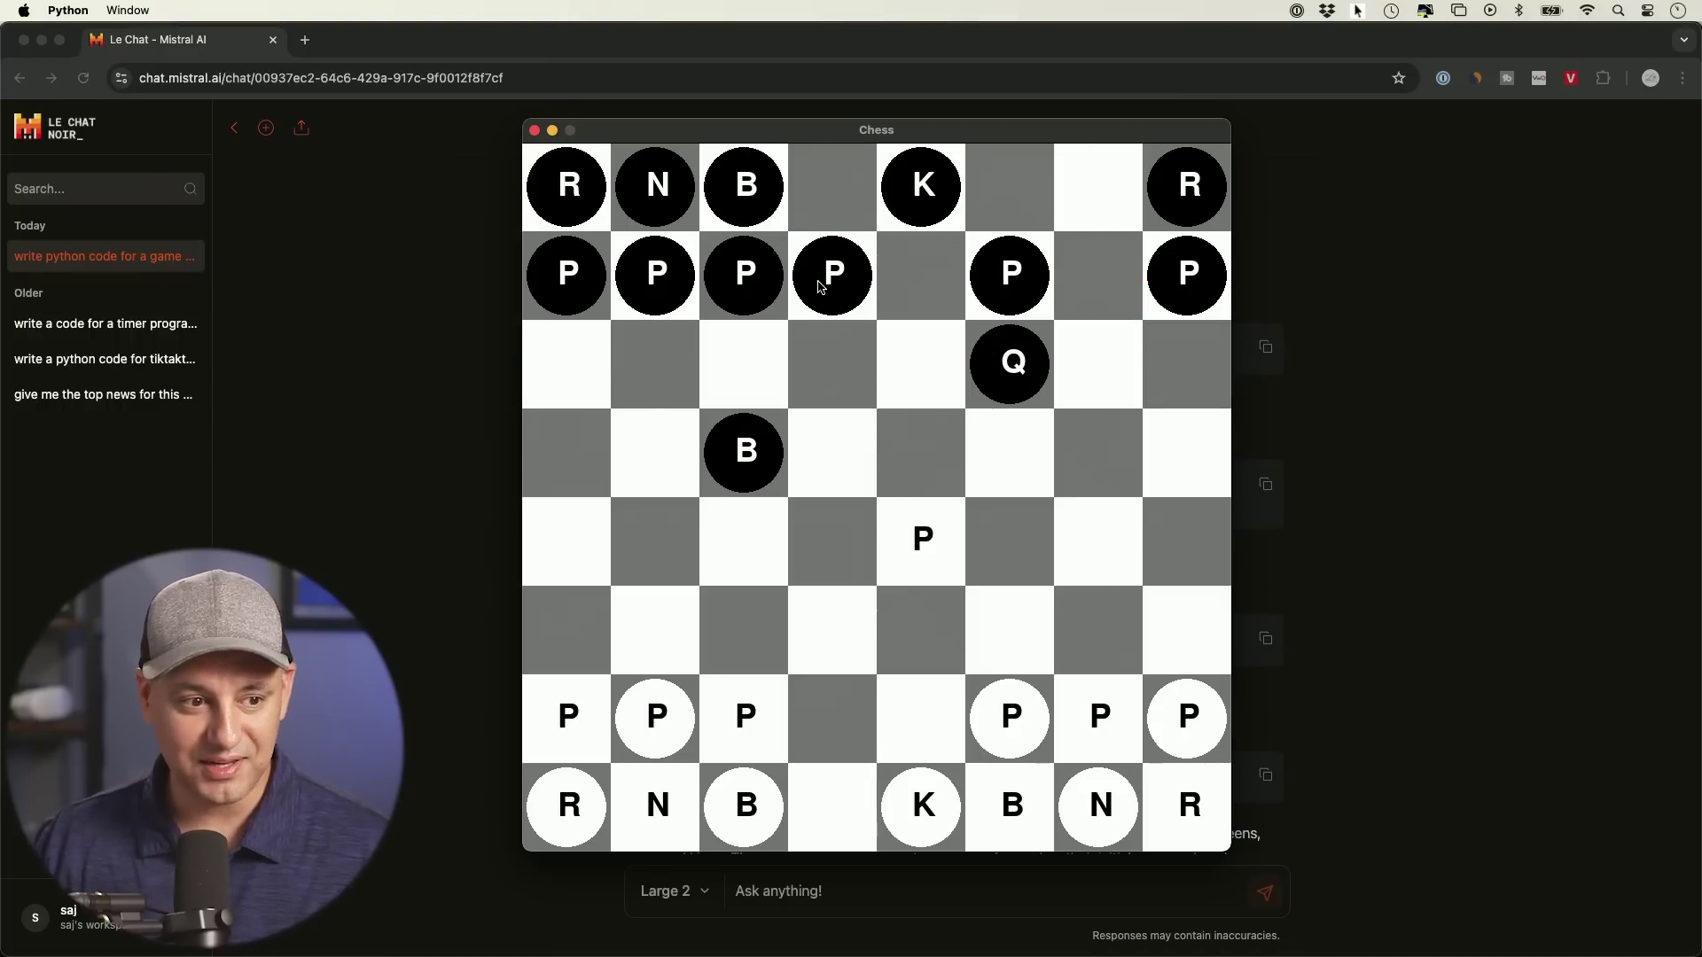
click(1001, 715)
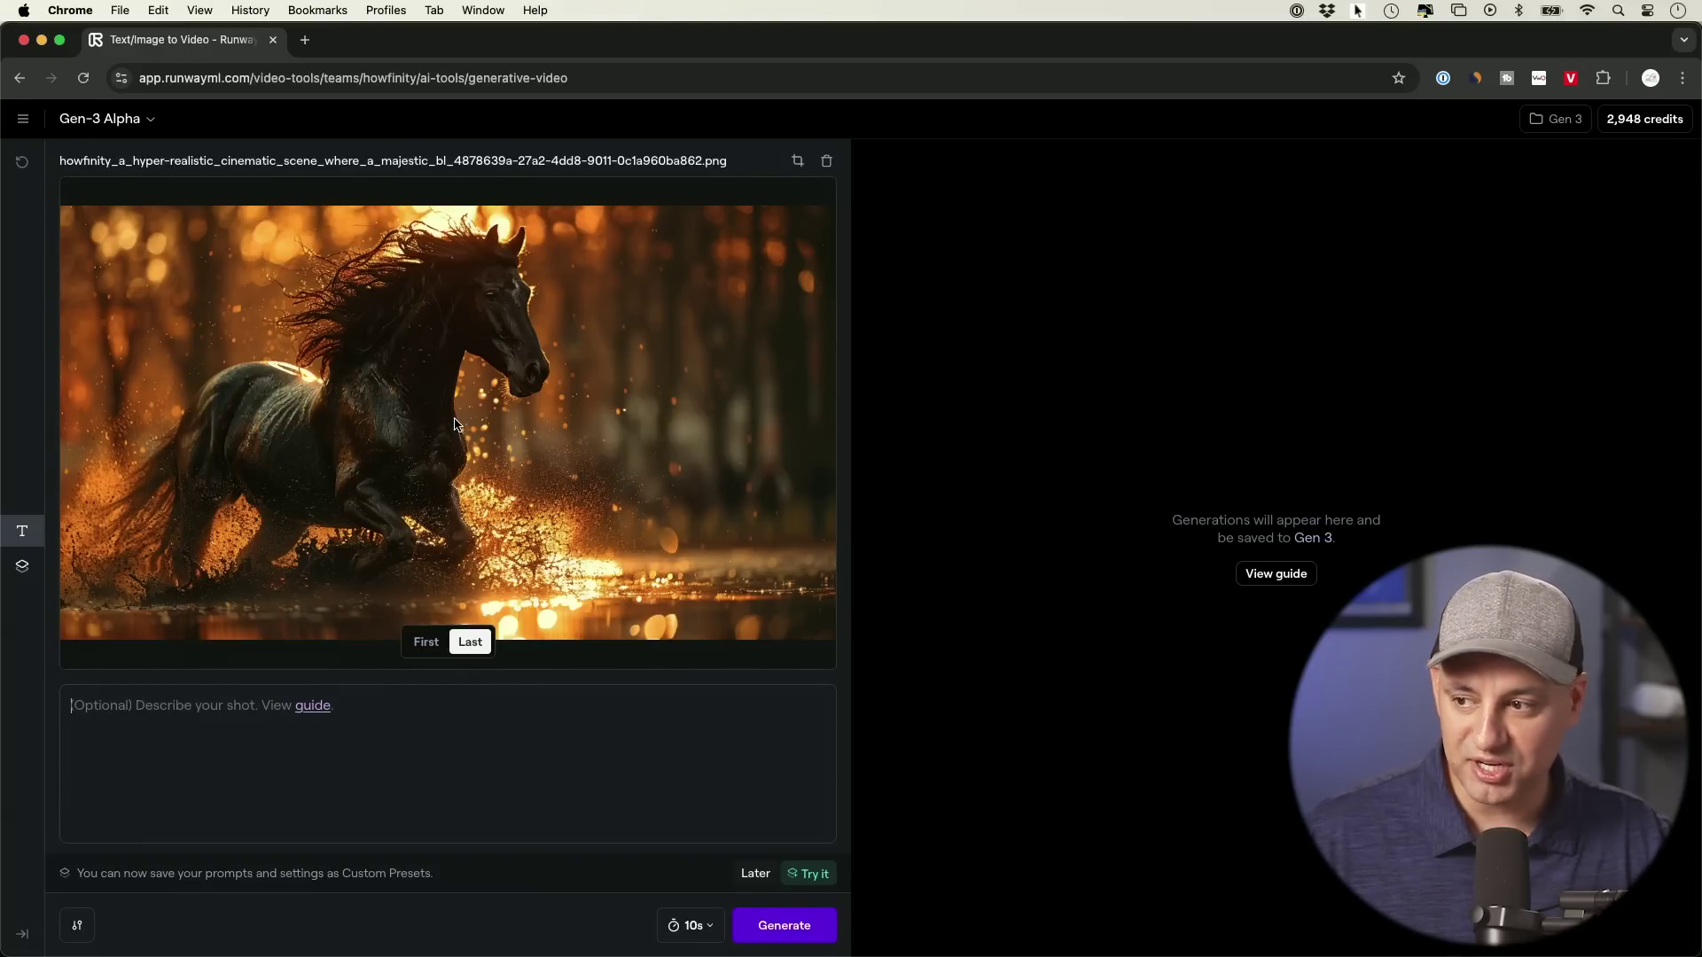
Try the horse image as the last frame, switch back to First, and keep the 10s duration
click(422, 645)
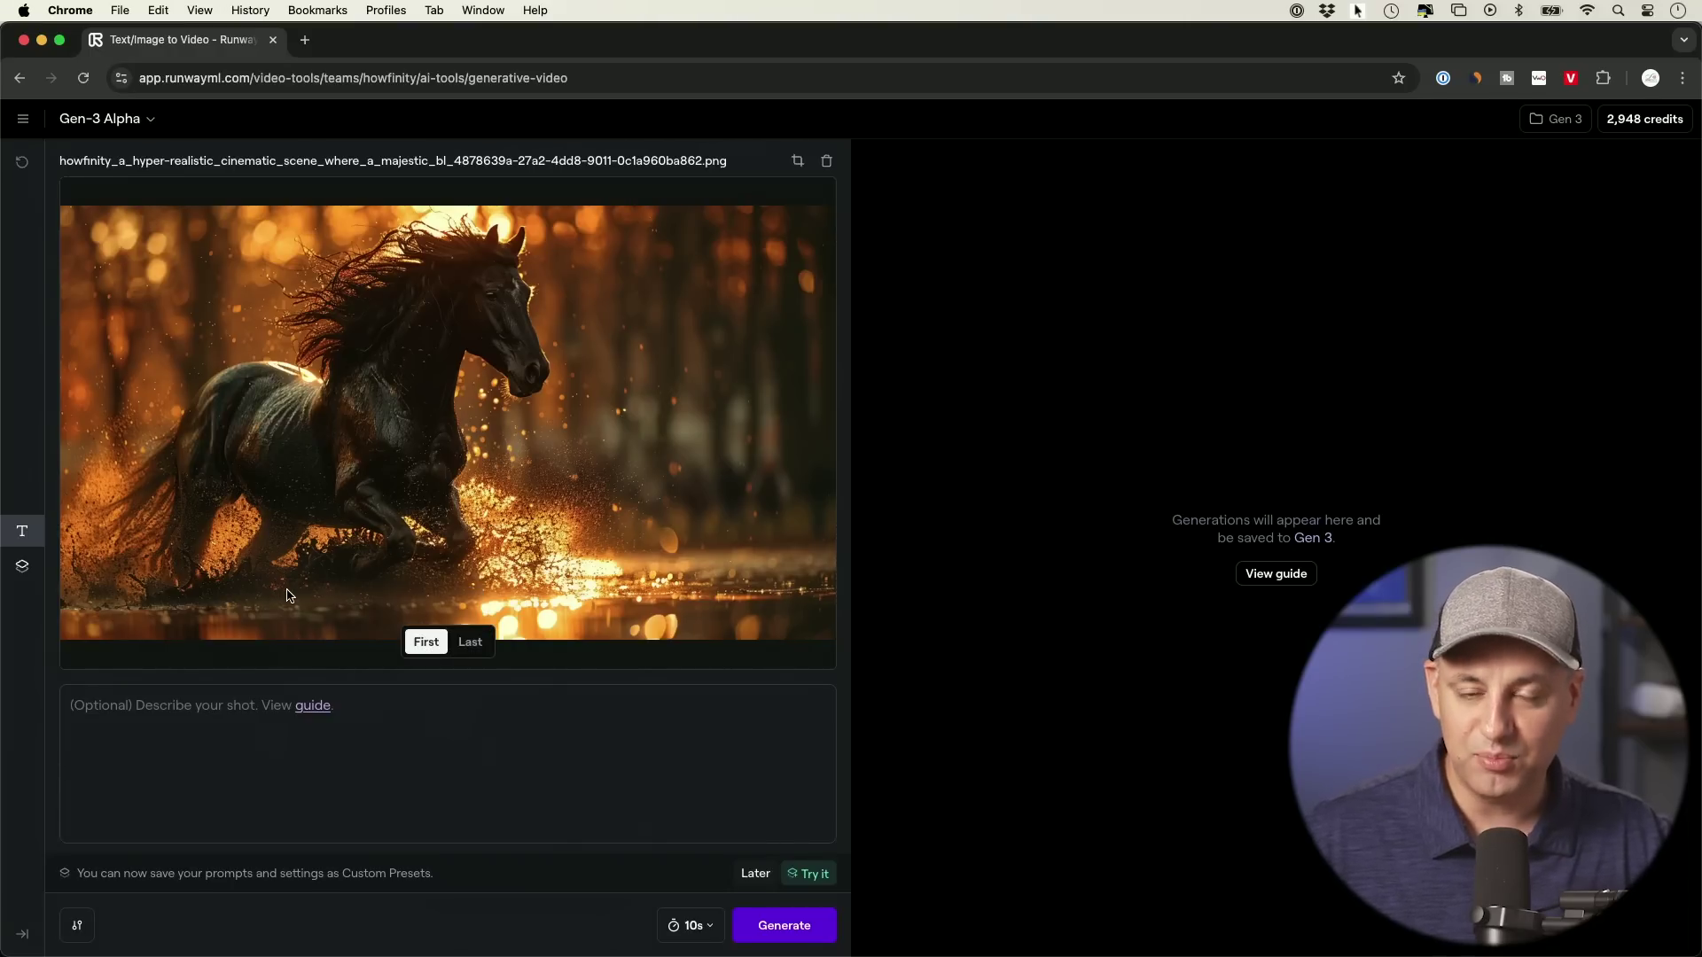
click(476, 651)
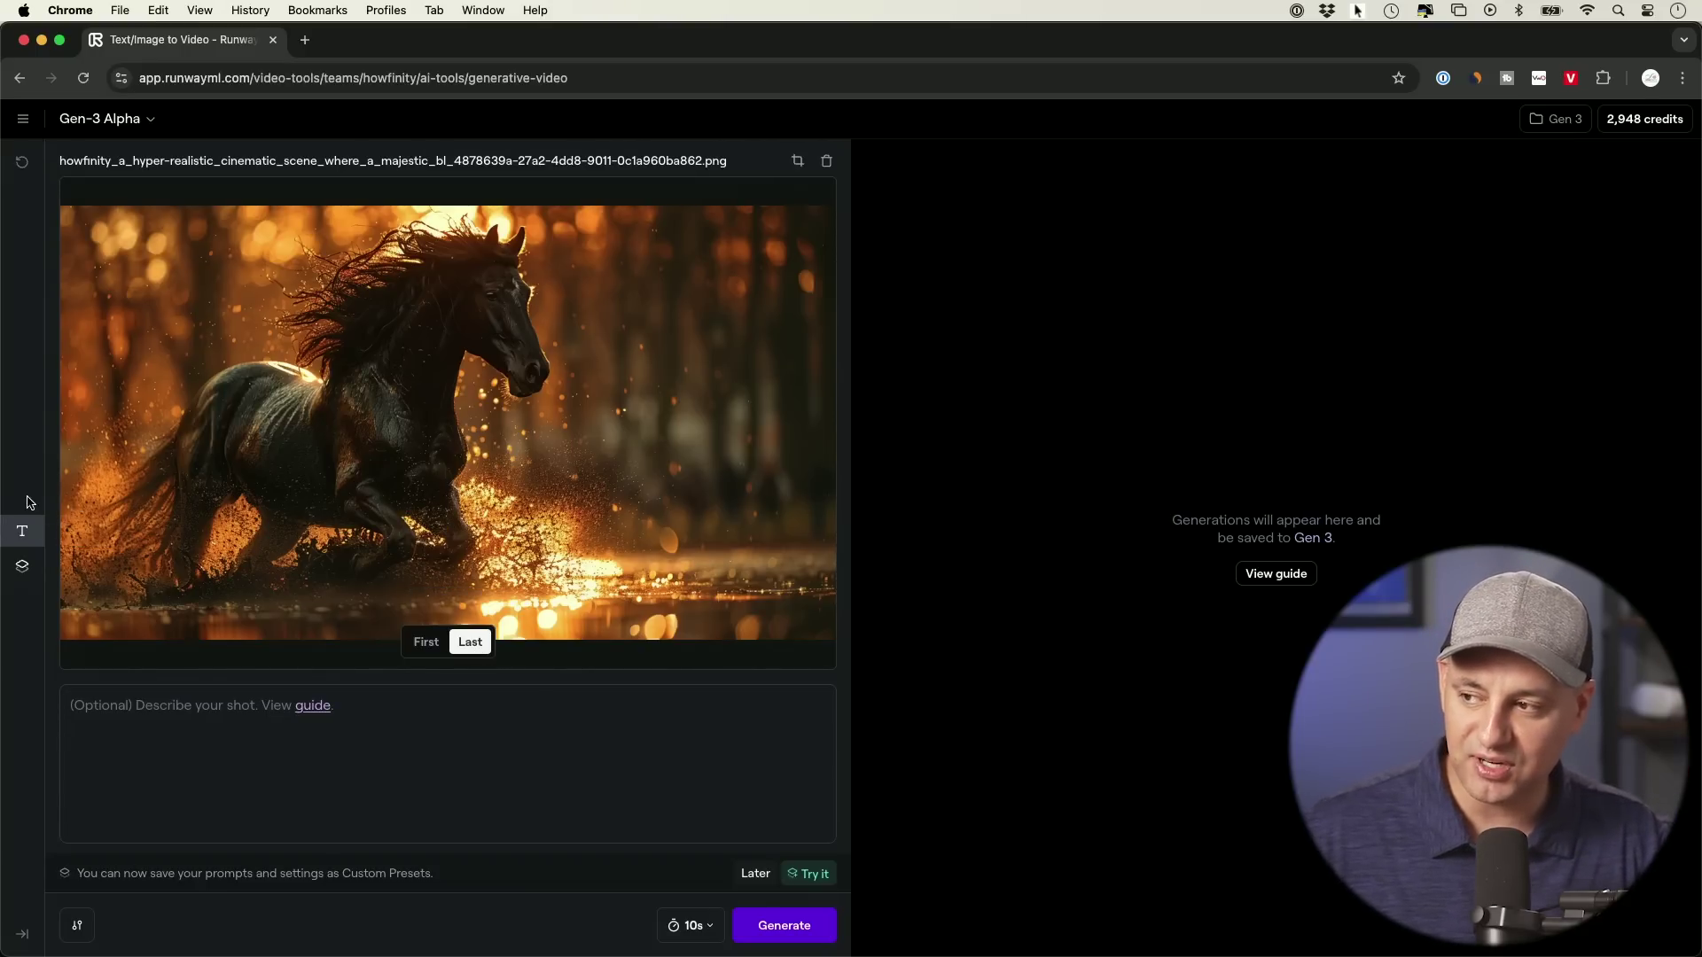
click(426, 643)
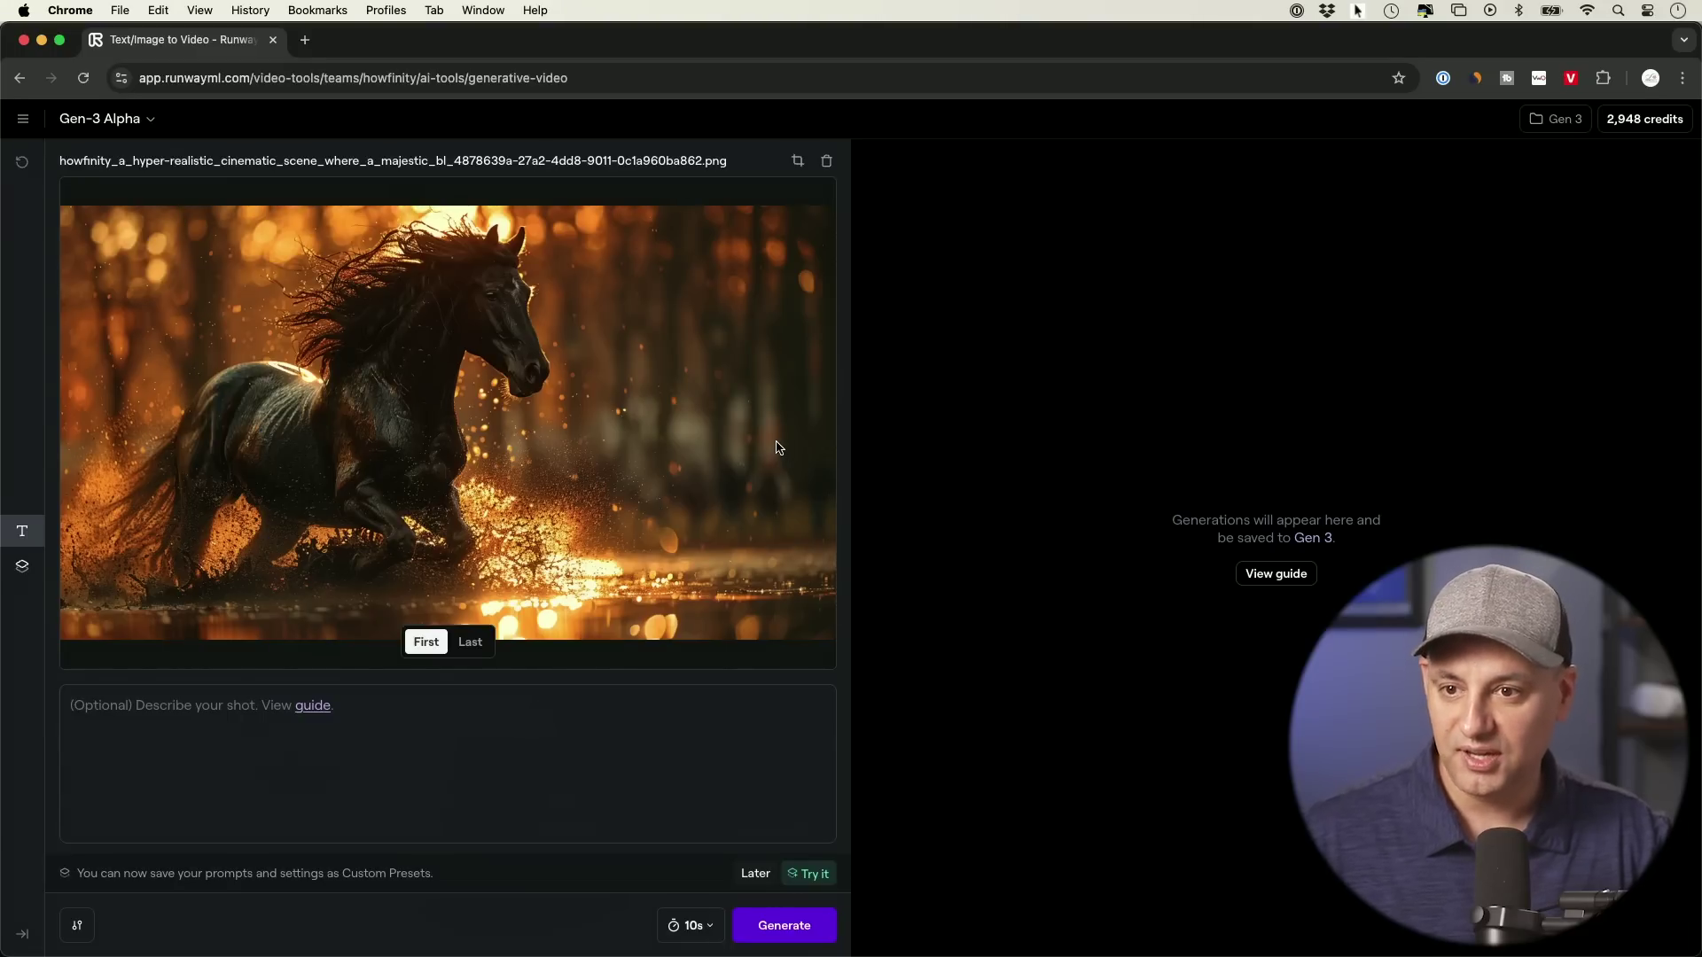
click(694, 925)
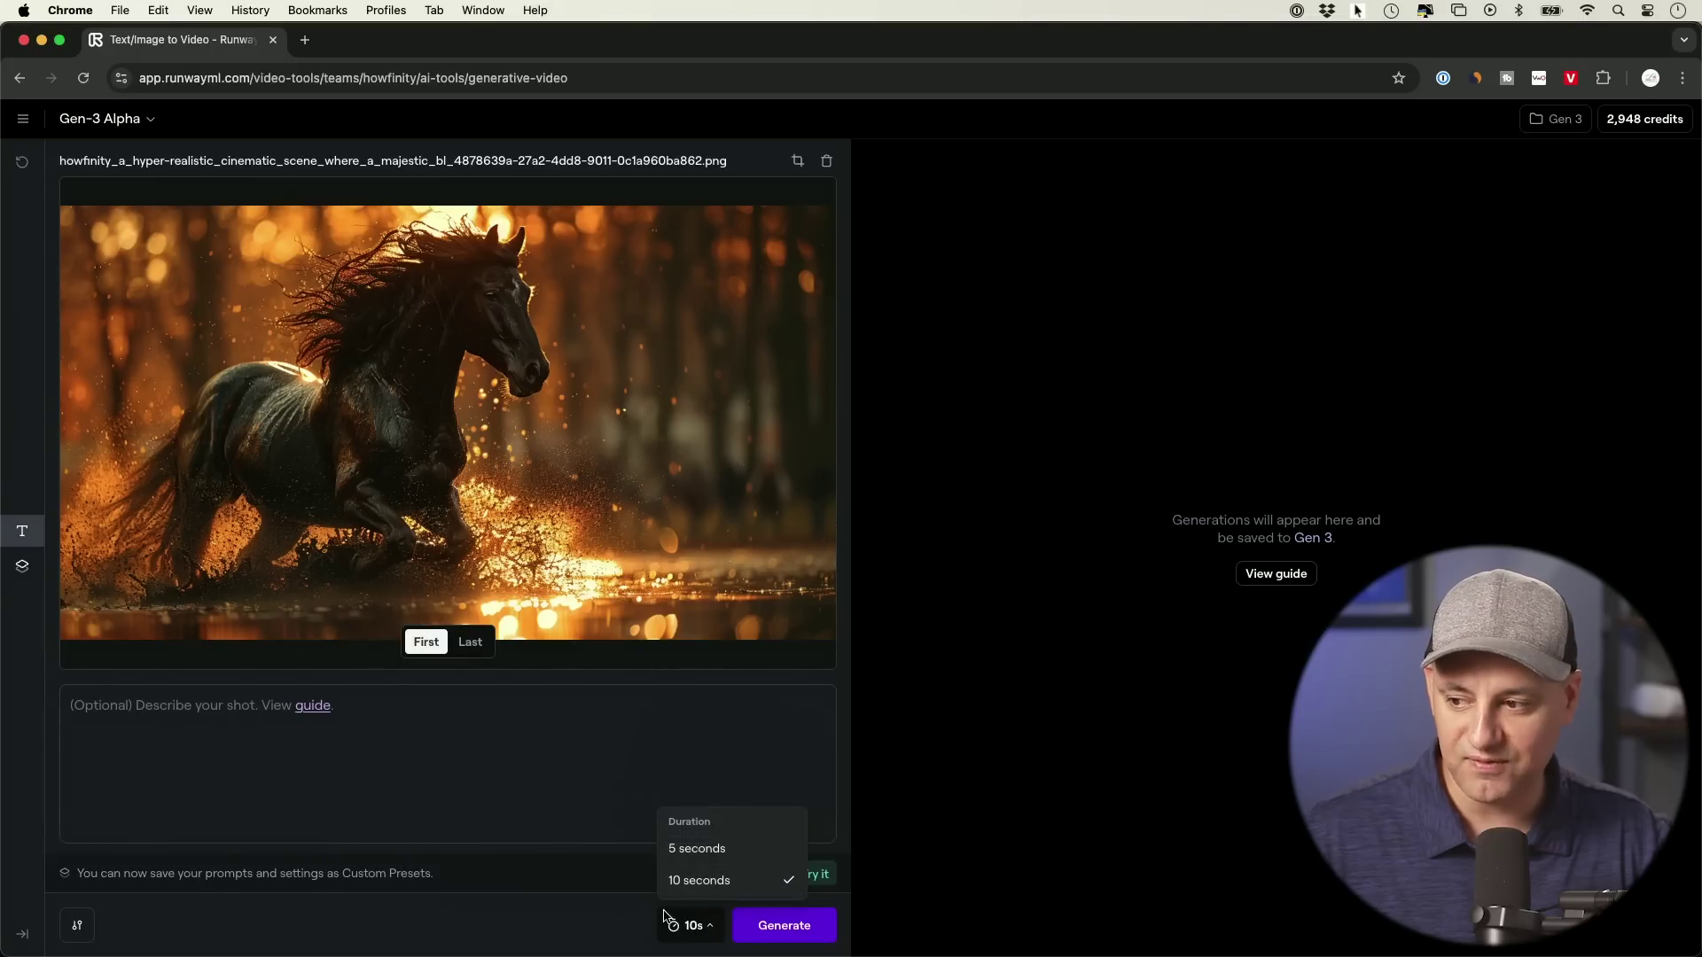
click(549, 898)
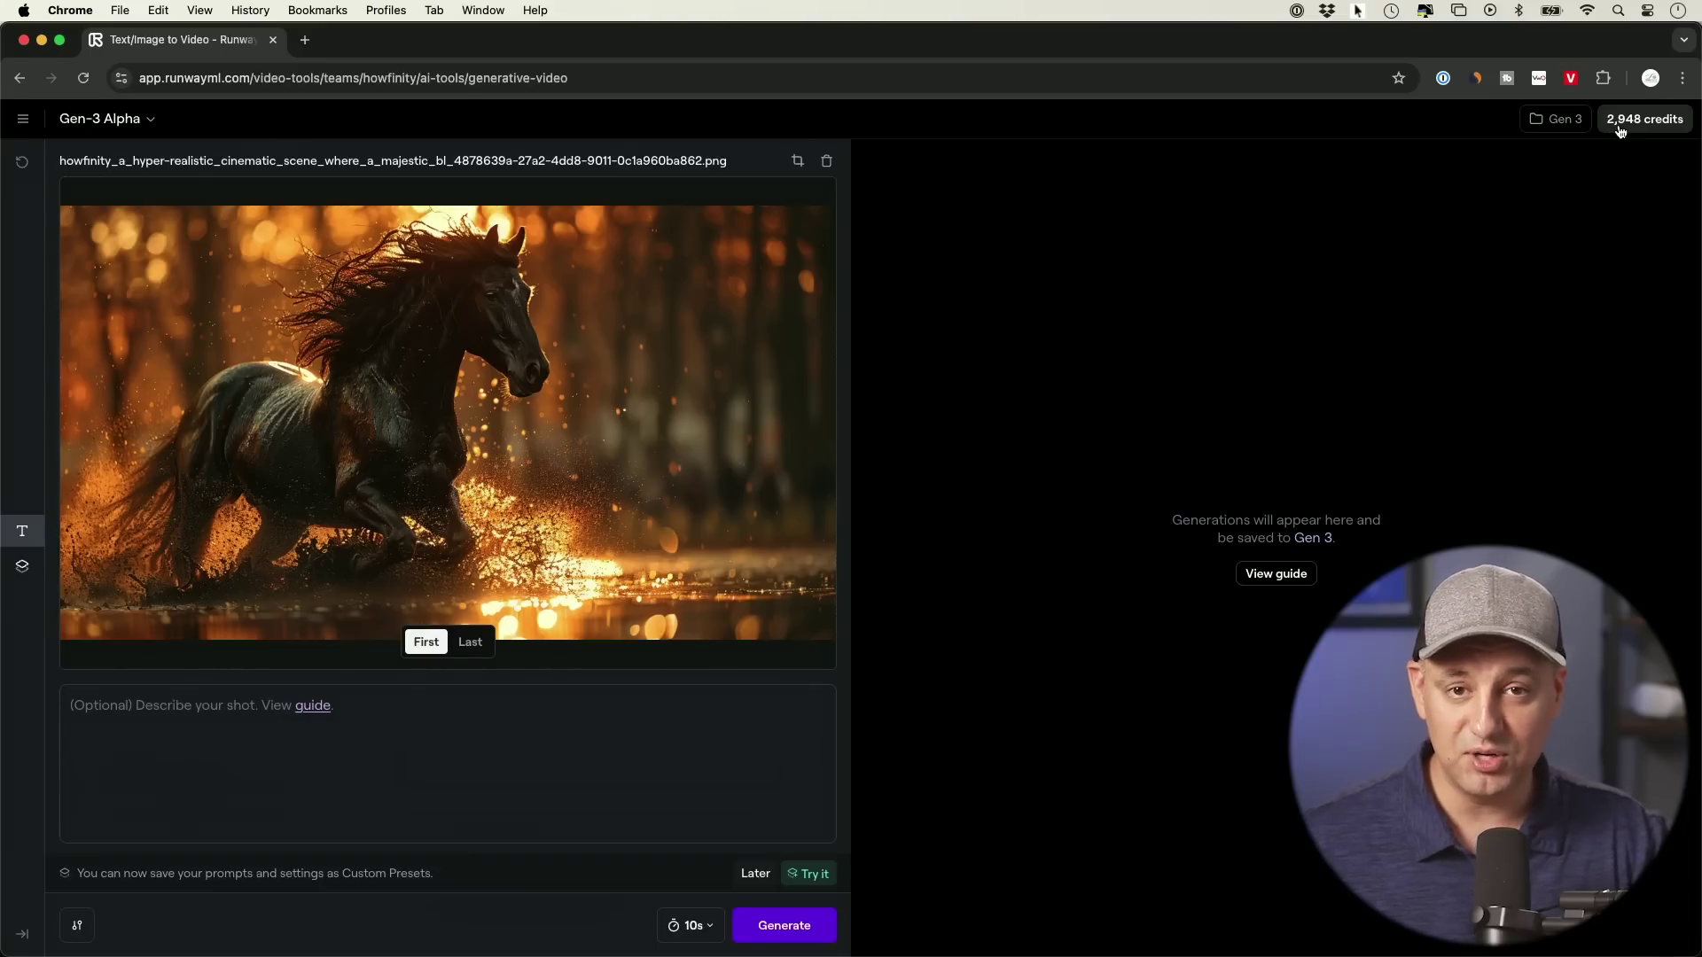
Generate the Gen-3 Alpha video from the black horse image
click(784, 924)
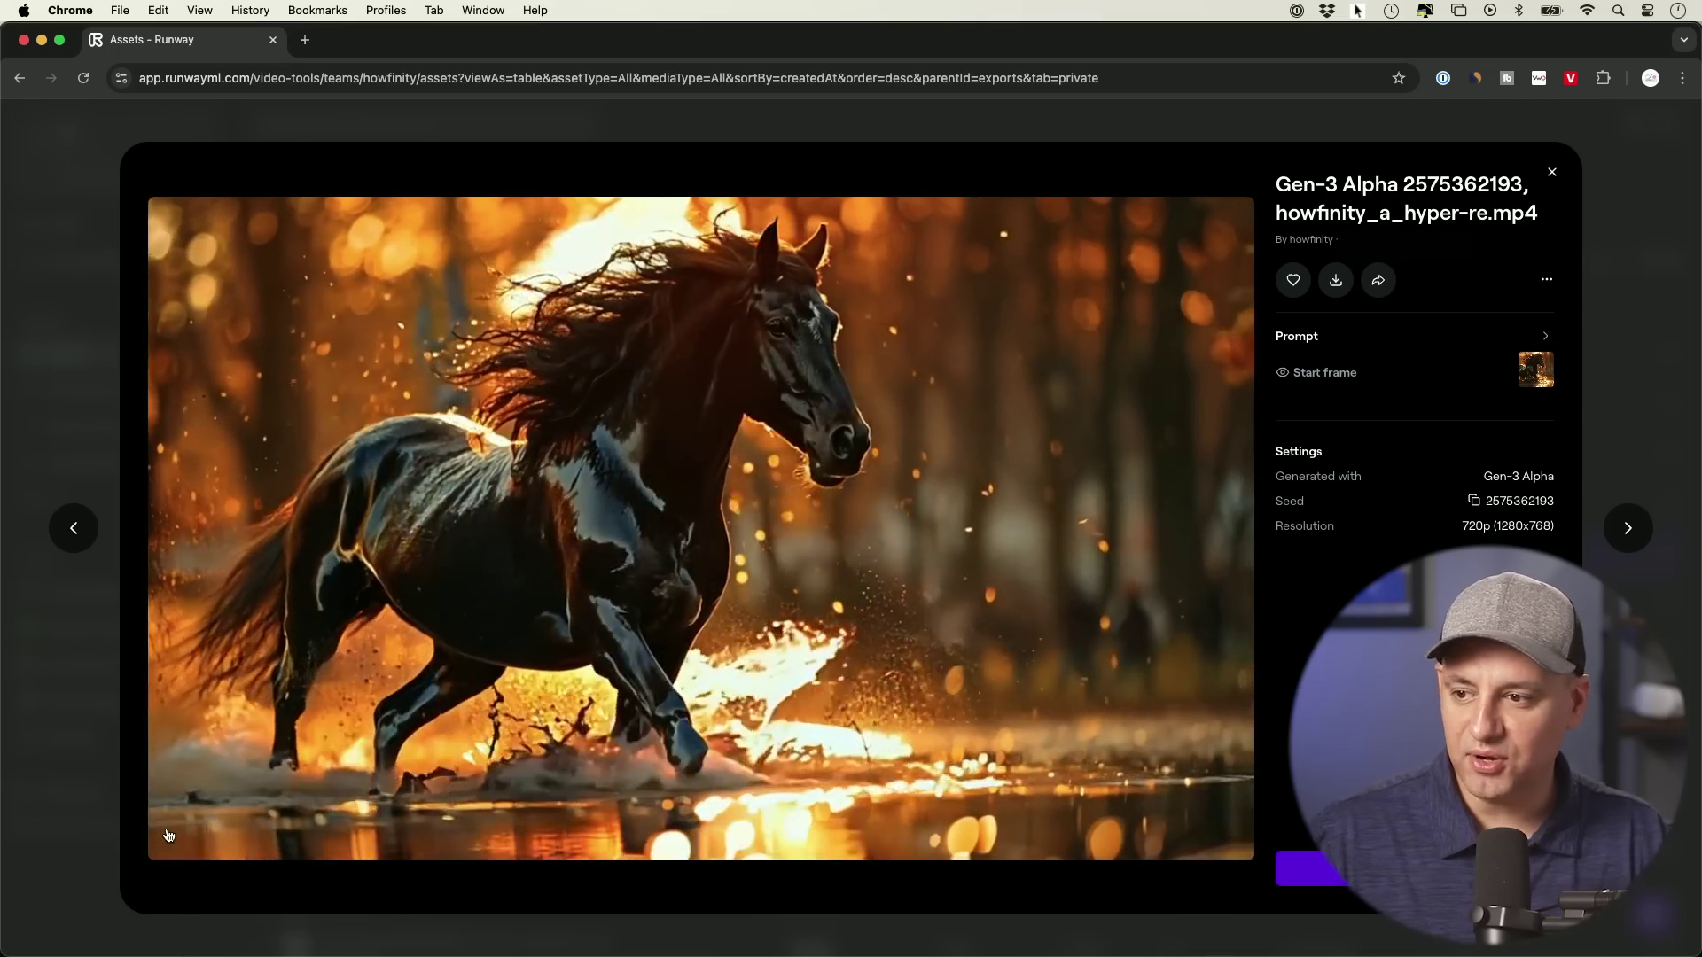